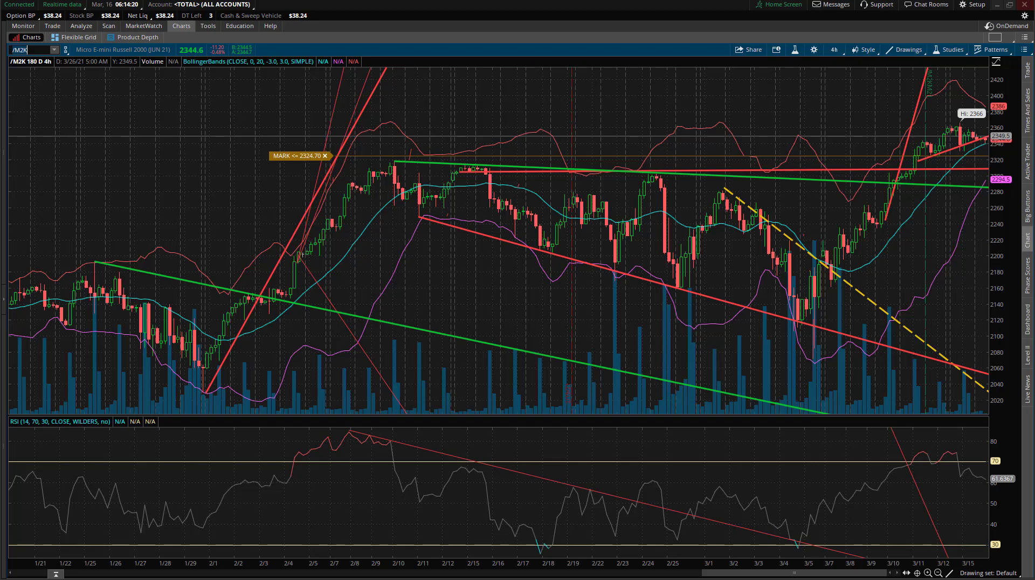
Examine the latest 4-hour candles on the /M2K chart, and load the /EMD chart to inspect its recent candles and trendlines
{"action": "left_click_drag", "start_coordinate": [983, 90], "coordinate": [675, 146]}
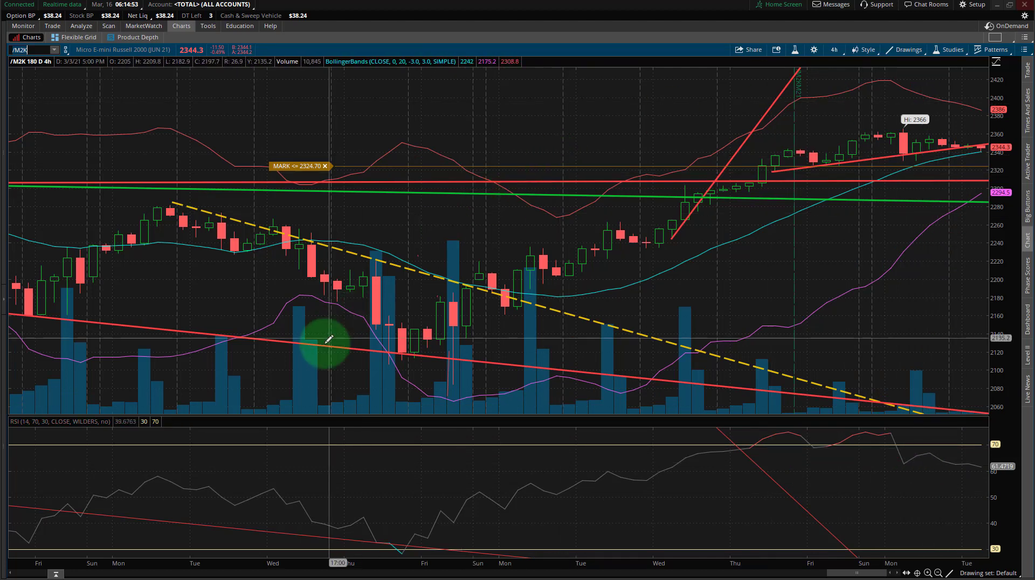
{"action": "left_click", "coordinate": [54, 51]}
{"action": "left_click", "coordinate": [121, 88]}
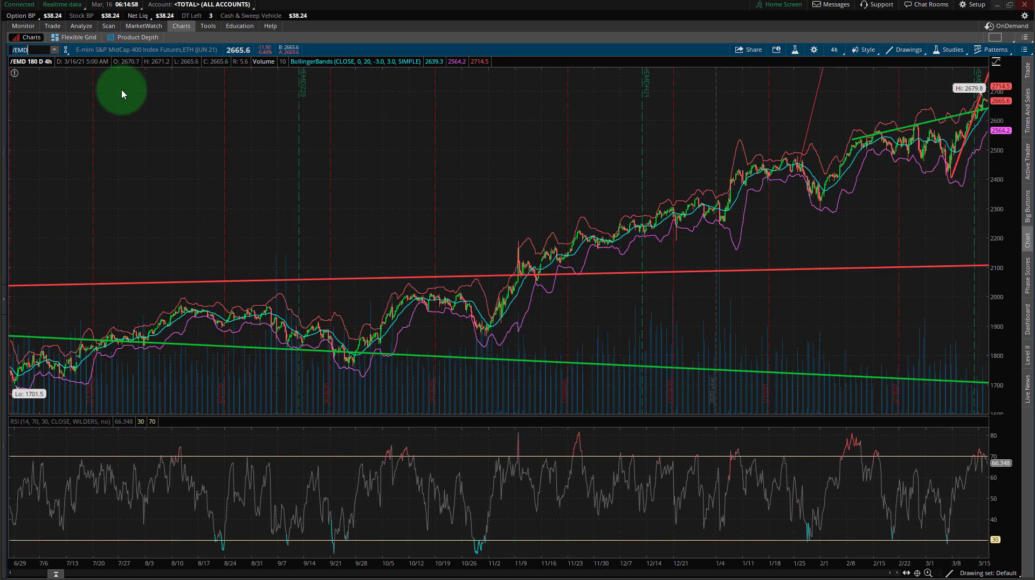
{"action": "left_click", "coordinate": [640, 162]}
{"action": "left_click_drag", "start_coordinate": [595, 161], "coordinate": [989, 162]}
{"action": "left_click_drag", "start_coordinate": [543, 175], "coordinate": [989, 162]}
{"action": "left_click_drag", "start_coordinate": [560, 205], "coordinate": [477, 196]}
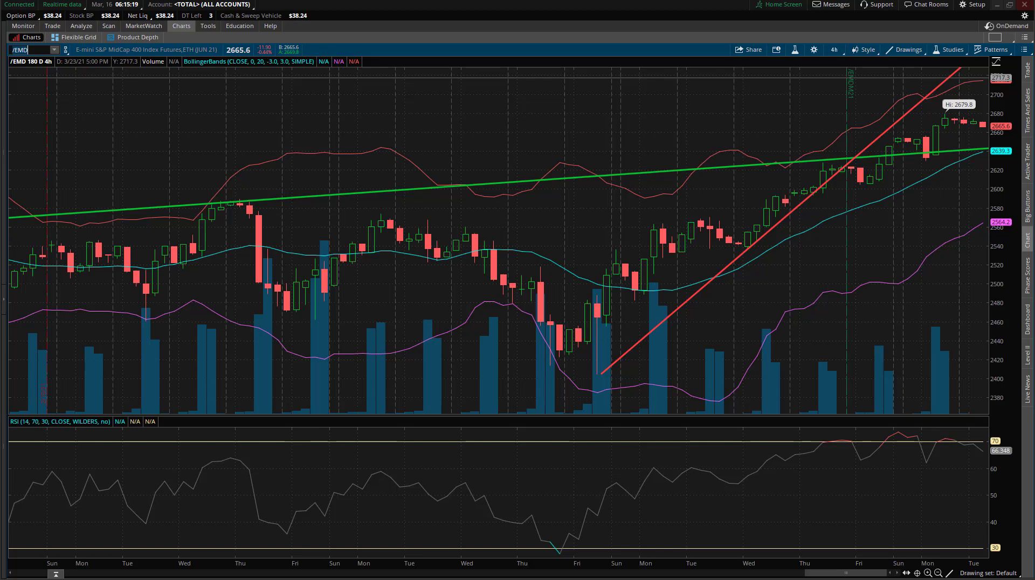
{"action": "left_click_drag", "start_coordinate": [682, 213], "coordinate": [988, 178]}
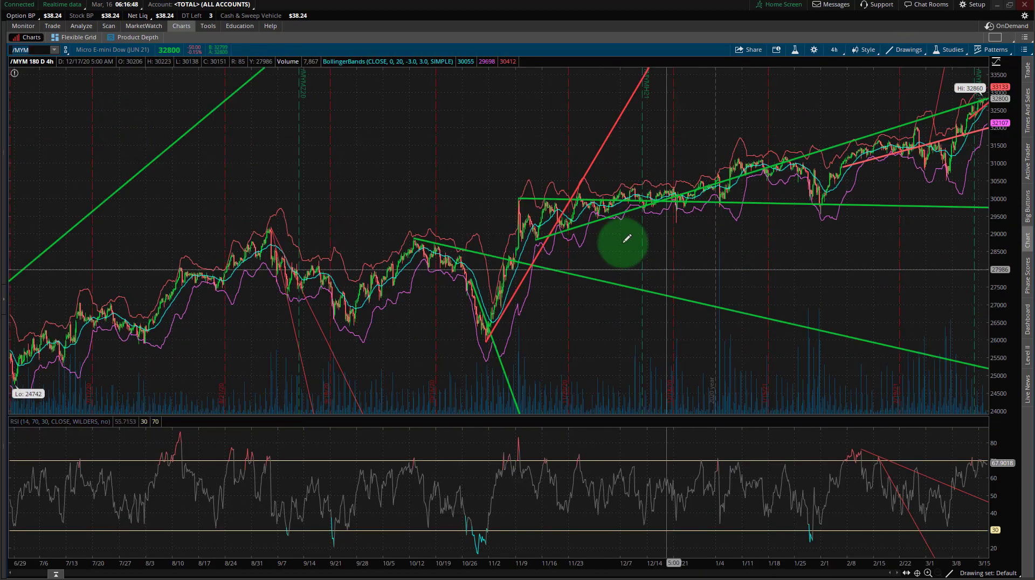
Examine the most recent /MYM candles against the rising red and green trendlines
{"action": "left_click_drag", "start_coordinate": [627, 239], "coordinate": [986, 161]}
{"action": "left_click_drag", "start_coordinate": [705, 242], "coordinate": [878, 243]}
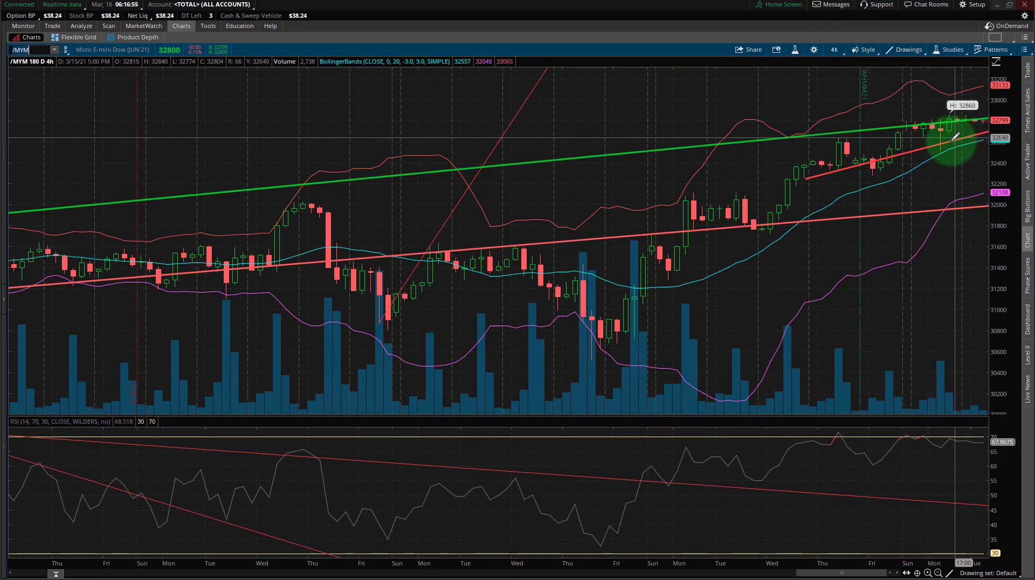
{"action": "left_click", "coordinate": [925, 120]}
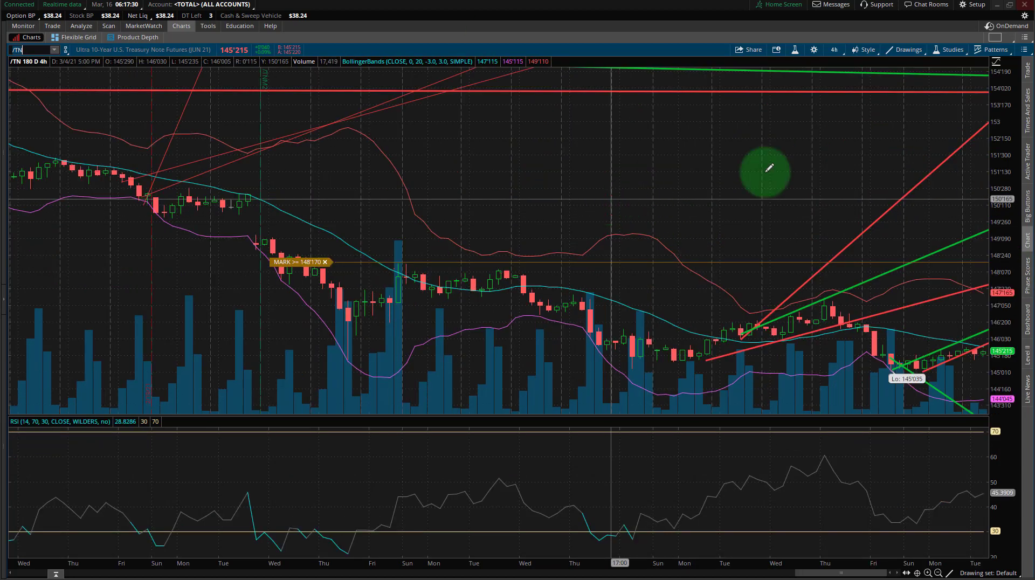
Draw a rising trendline on /TN under the recent lows from about 145'005 to about 145'150 and extend it to the right
{"action": "scroll", "coordinate": [770, 168], "scroll_direction": "up", "scroll_amount": 3}
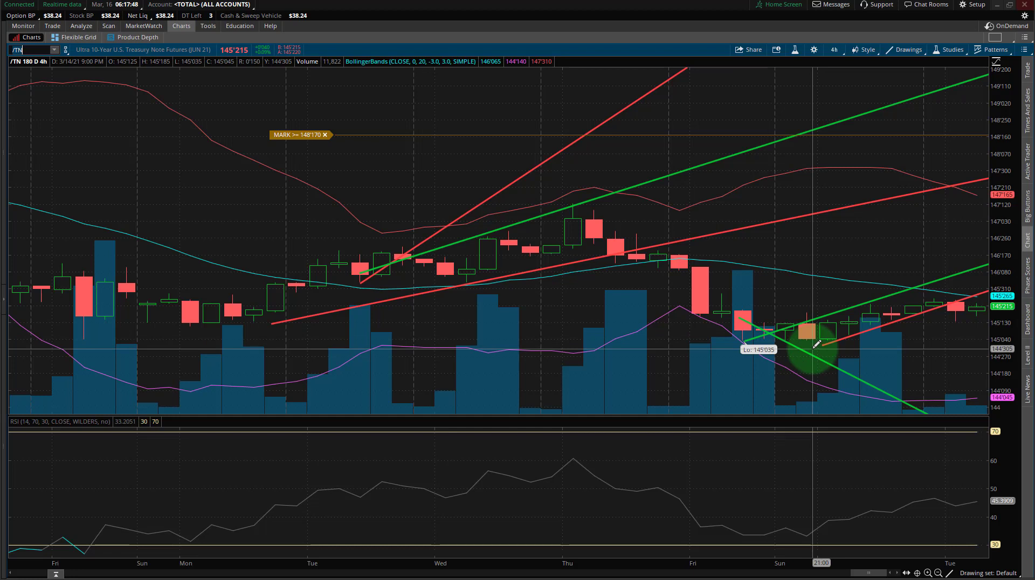
{"action": "left_click_drag", "start_coordinate": [832, 344], "coordinate": [973, 316]}
{"action": "right_click", "coordinate": [973, 317]}
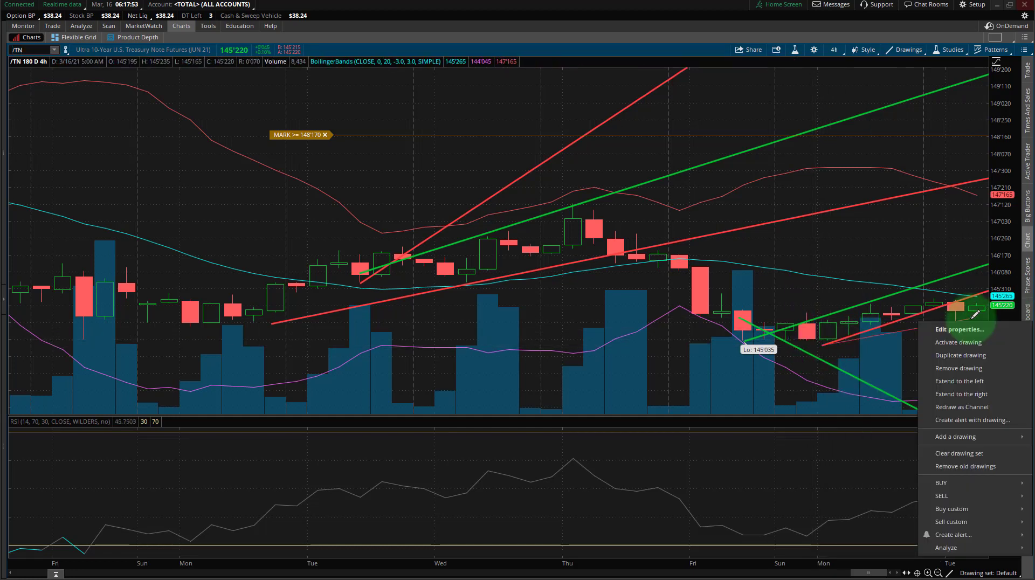
{"action": "left_click", "coordinate": [965, 380]}
Set the line width of the new lower /TN trendline to 3
{"action": "right_click", "coordinate": [952, 326]}
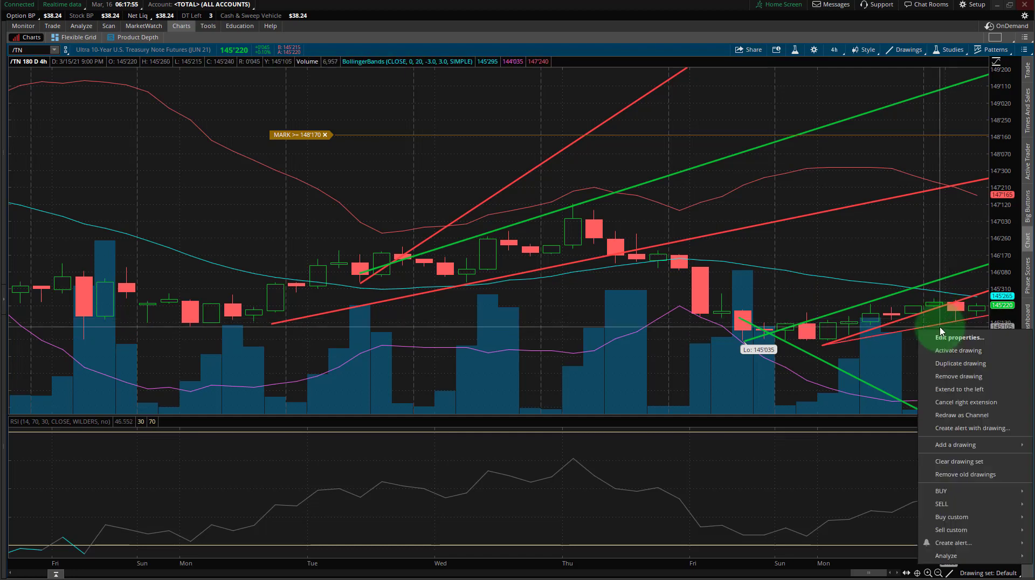
{"action": "left_click", "coordinate": [954, 337]}
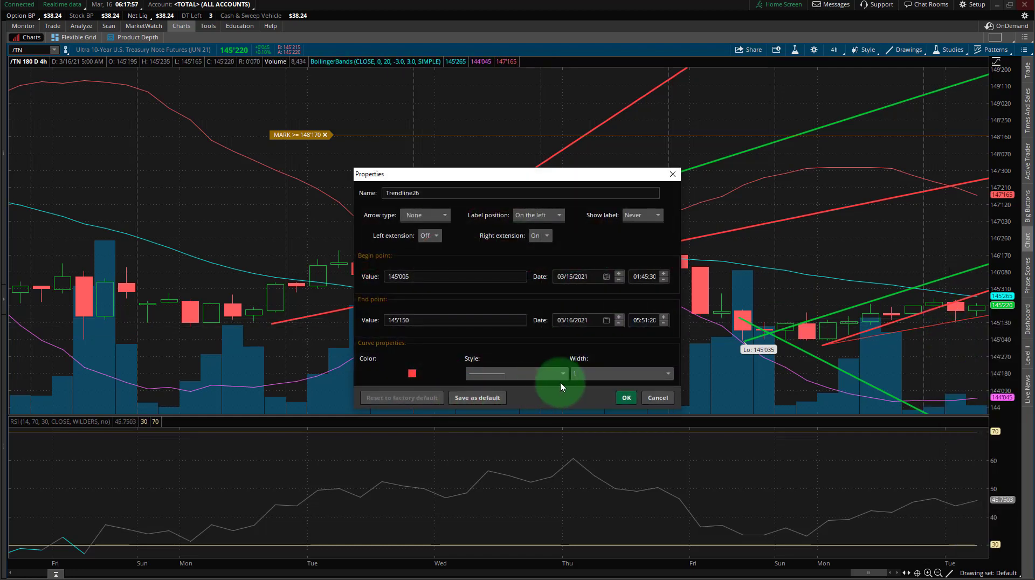
{"action": "left_click", "coordinate": [605, 373]}
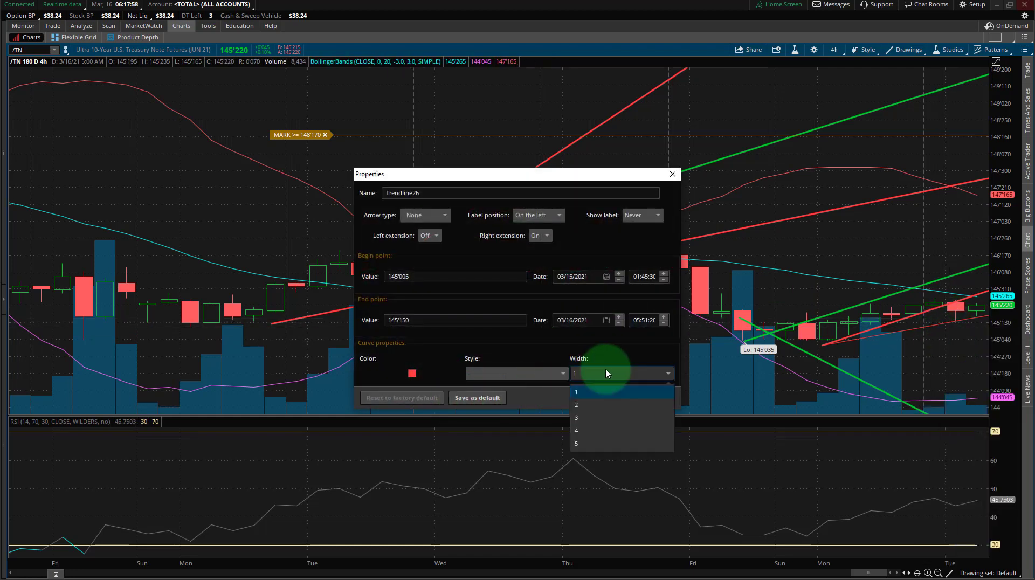
{"action": "left_click", "coordinate": [585, 412]}
{"action": "left_click", "coordinate": [620, 398]}
Load the US Dollar index chart ($DXY)
{"action": "left_click", "coordinate": [55, 51]}
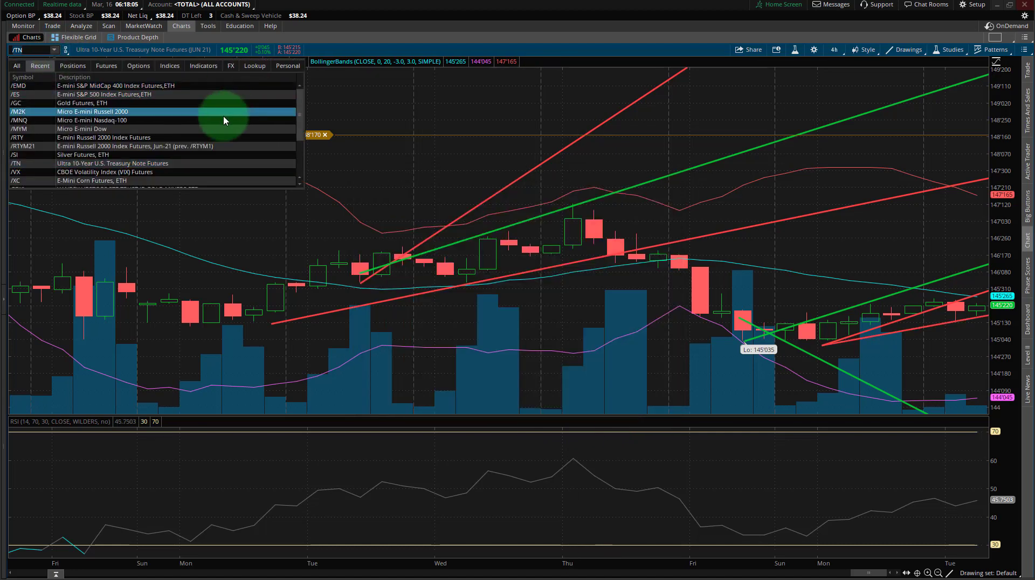
{"action": "type", "text": "$DXY"}
{"action": "key", "text": "Return"}
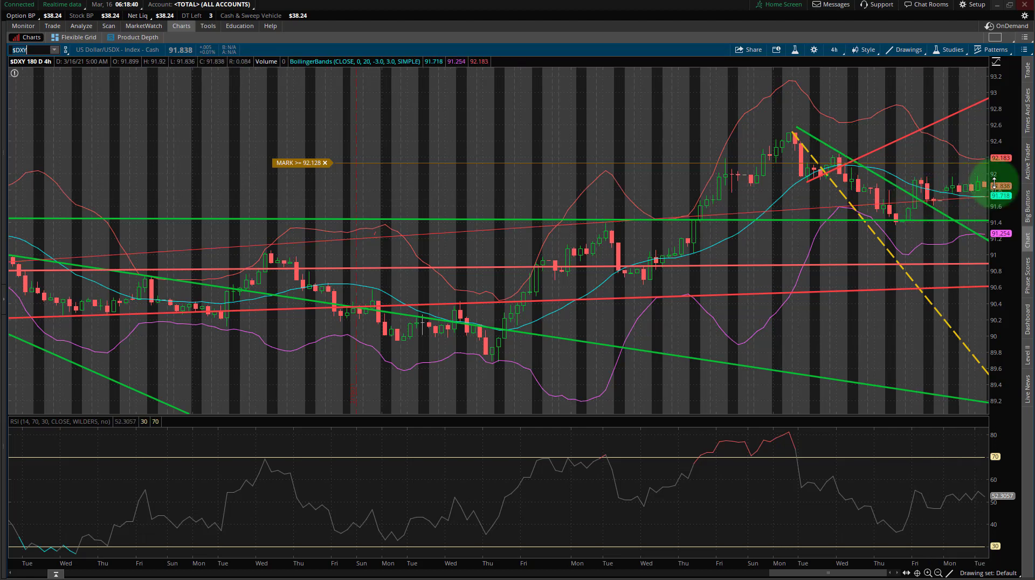
Set the line width of the thin rising red trendline on $DXY to 3
{"action": "right_click", "coordinate": [840, 206]}
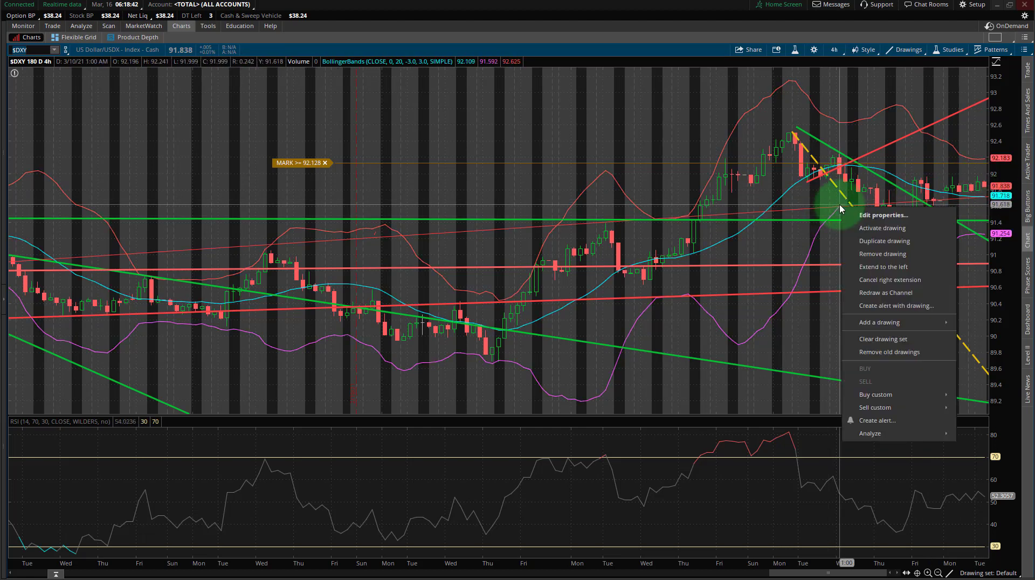
{"action": "left_click", "coordinate": [879, 215]}
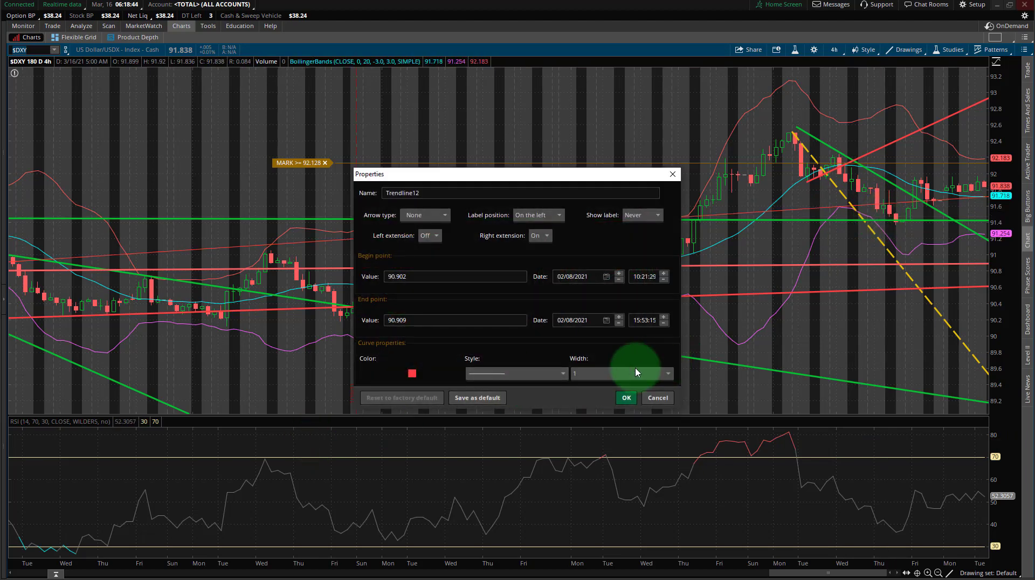
{"action": "left_click", "coordinate": [636, 373]}
{"action": "left_click", "coordinate": [602, 417]}
{"action": "left_click", "coordinate": [624, 397]}
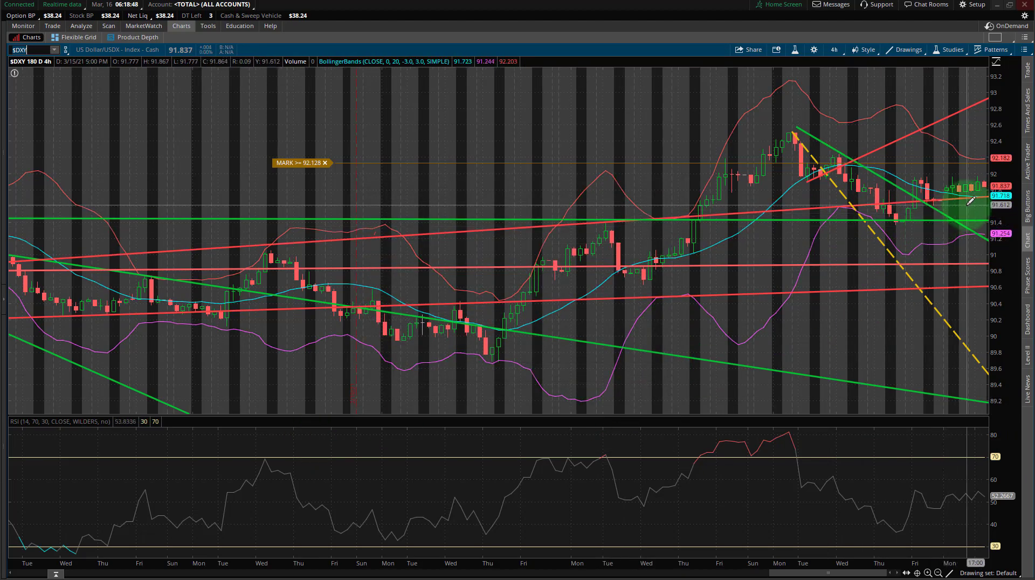
Draw a falling $DXY trendline from the March 8 peak at about 92.53 to the latest candle at about 91.95, extended to the right
{"action": "left_click", "coordinate": [790, 130]}
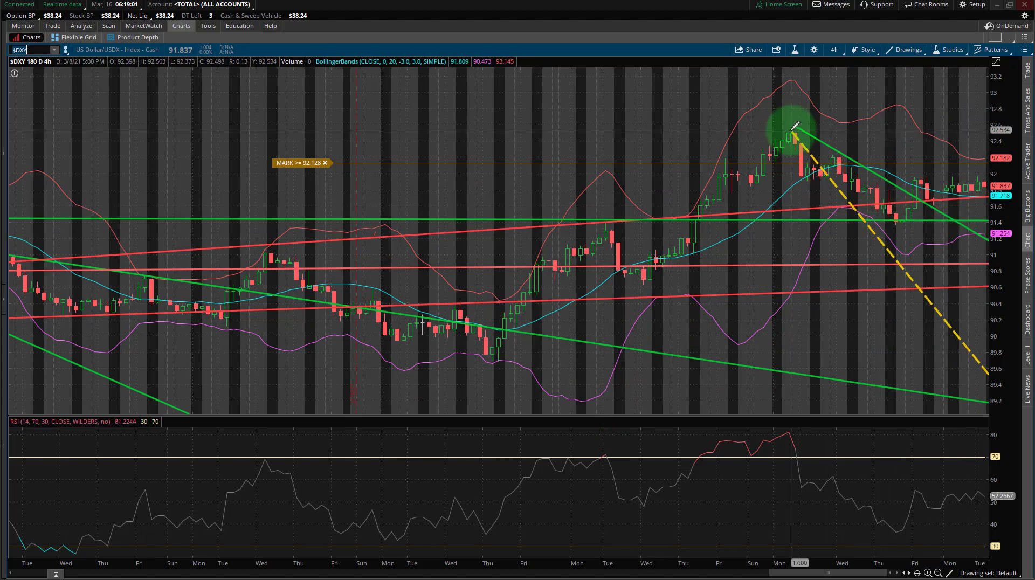
{"action": "left_click", "coordinate": [985, 173]}
{"action": "right_click", "coordinate": [984, 177]}
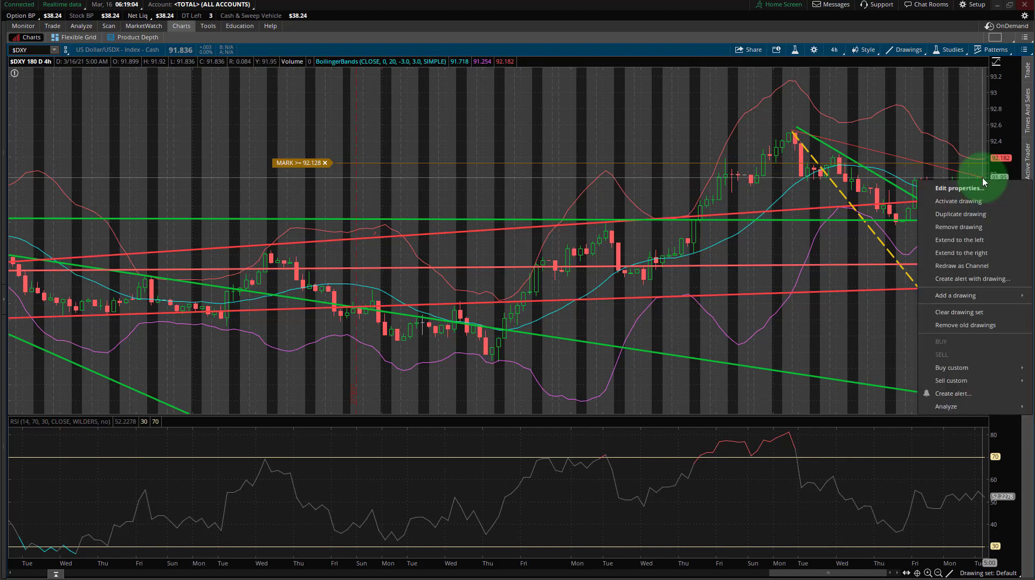
{"action": "left_click", "coordinate": [983, 254]}
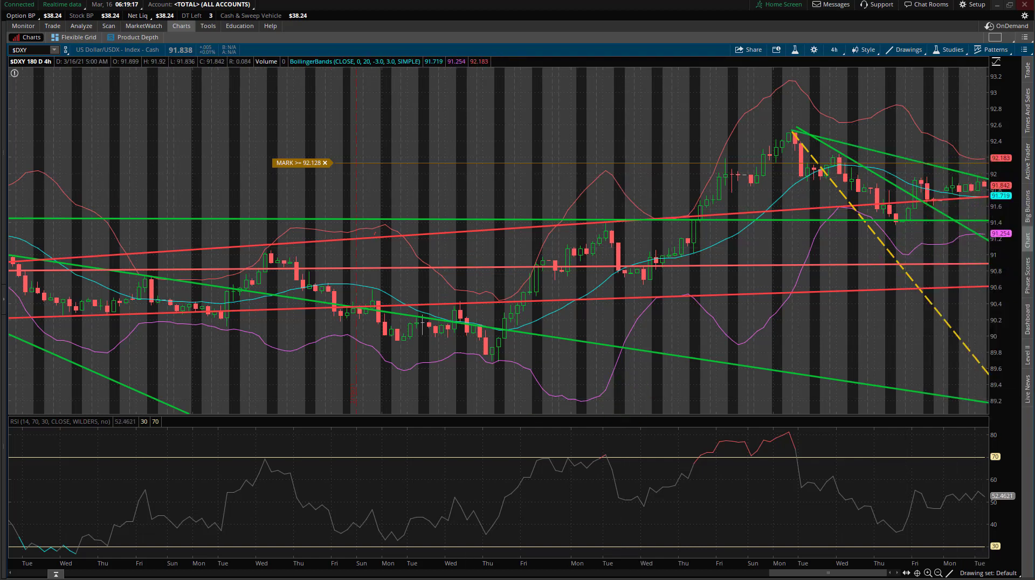
Switch the chart from gold to Silver Futures (/SI) and bring the mid-January to mid-March candles into view
{"action": "left_click", "coordinate": [974, 438]}
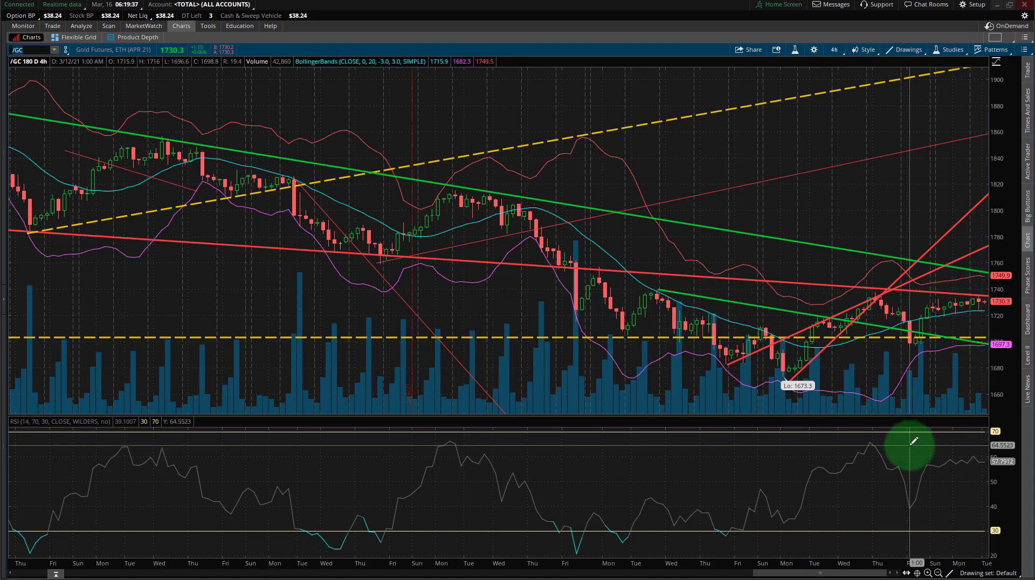
{"action": "left_click", "coordinate": [53, 49]}
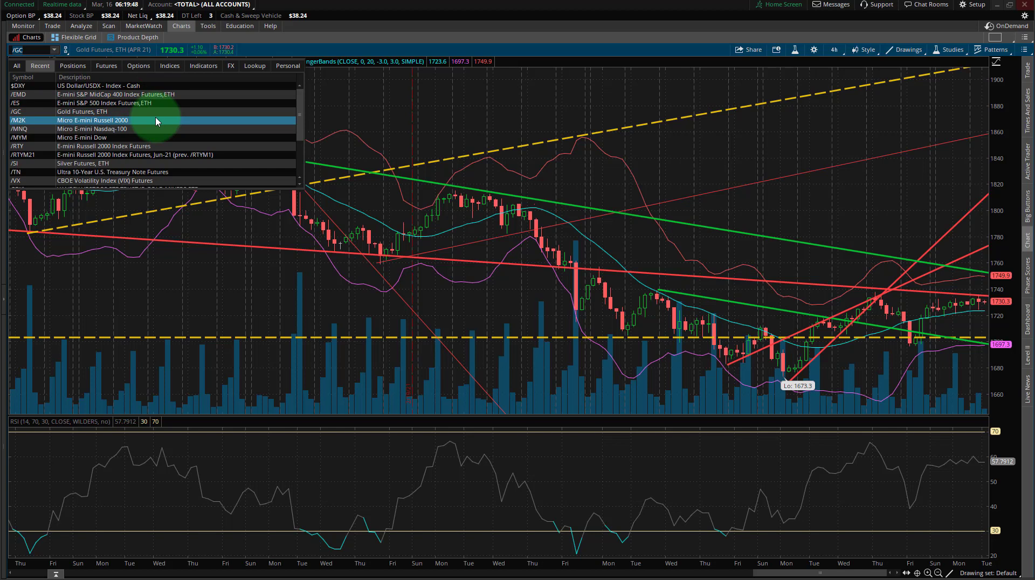
{"action": "scroll", "coordinate": [155, 118], "scroll_direction": "down", "scroll_amount": 2}
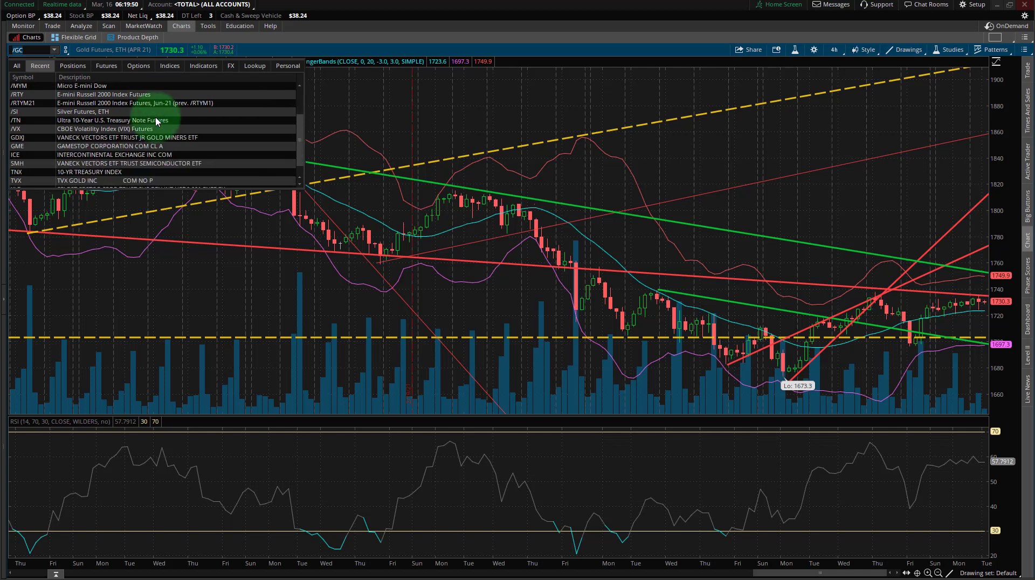
{"action": "left_click", "coordinate": [106, 112]}
{"action": "left_click_drag", "start_coordinate": [607, 238], "coordinate": [415, 229]}
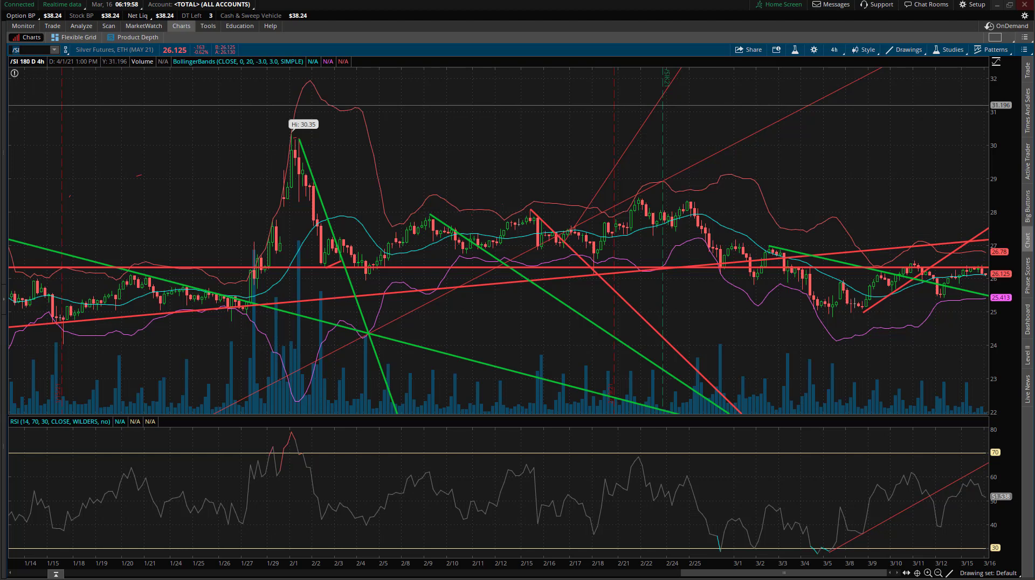
Change the color of the horizontal red trendline at 26.331 on /SI to green
{"action": "right_click", "coordinate": [905, 267]}
{"action": "left_click", "coordinate": [936, 276]}
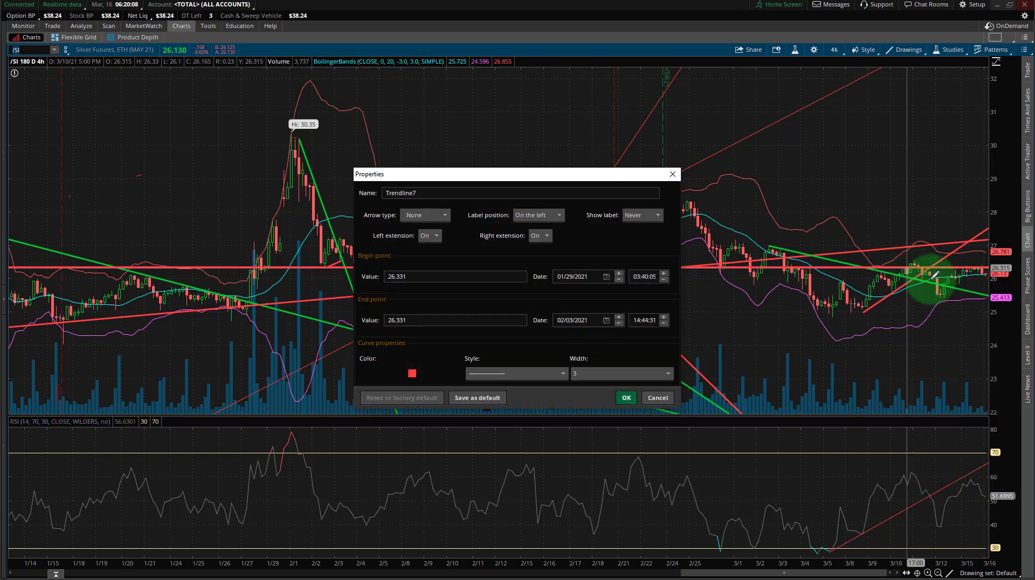
{"action": "left_click", "coordinate": [412, 373]}
{"action": "left_click", "coordinate": [416, 396]}
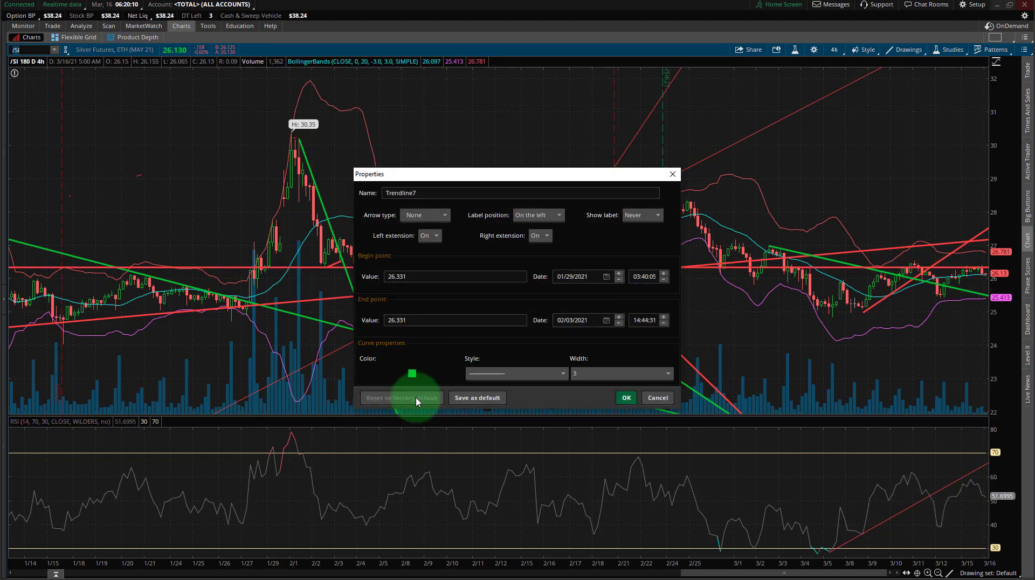
{"action": "left_click", "coordinate": [622, 398]}
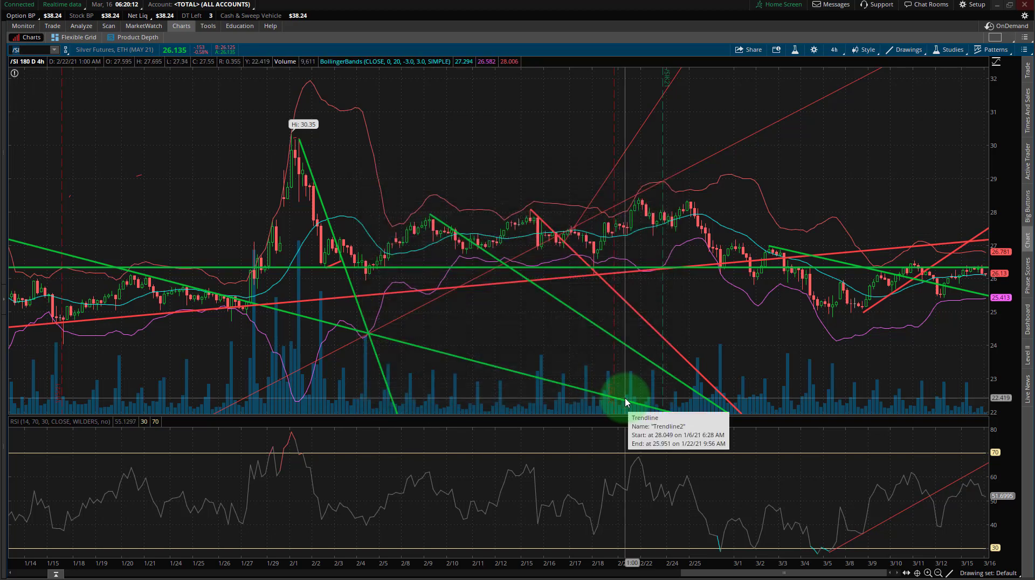
Change the color of the falling green /SI trendline that starts on March 2
{"action": "left_click", "coordinate": [987, 265]}
{"action": "left_click", "coordinate": [967, 296]}
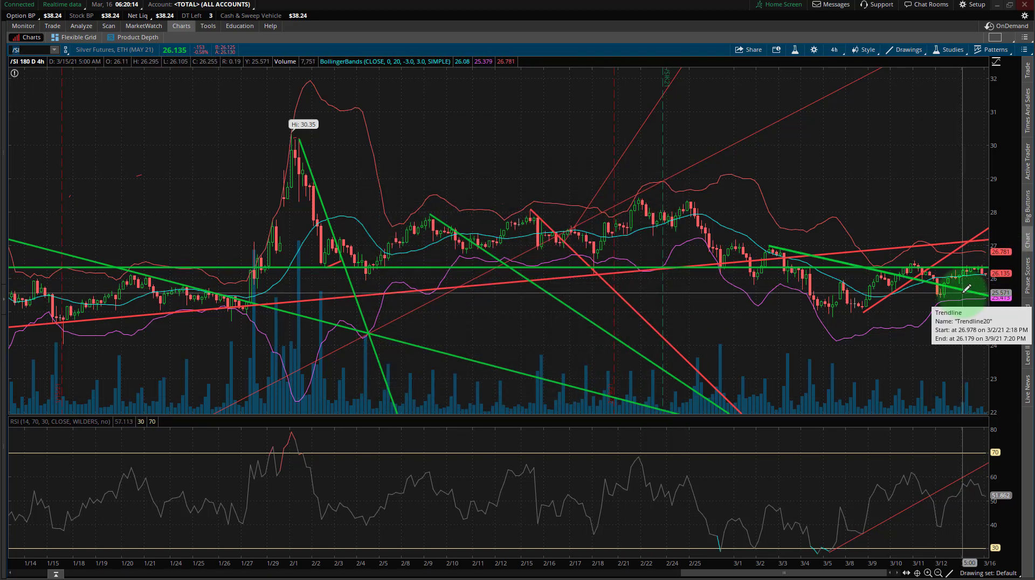
{"action": "right_click", "coordinate": [968, 290]}
{"action": "left_click", "coordinate": [965, 296]}
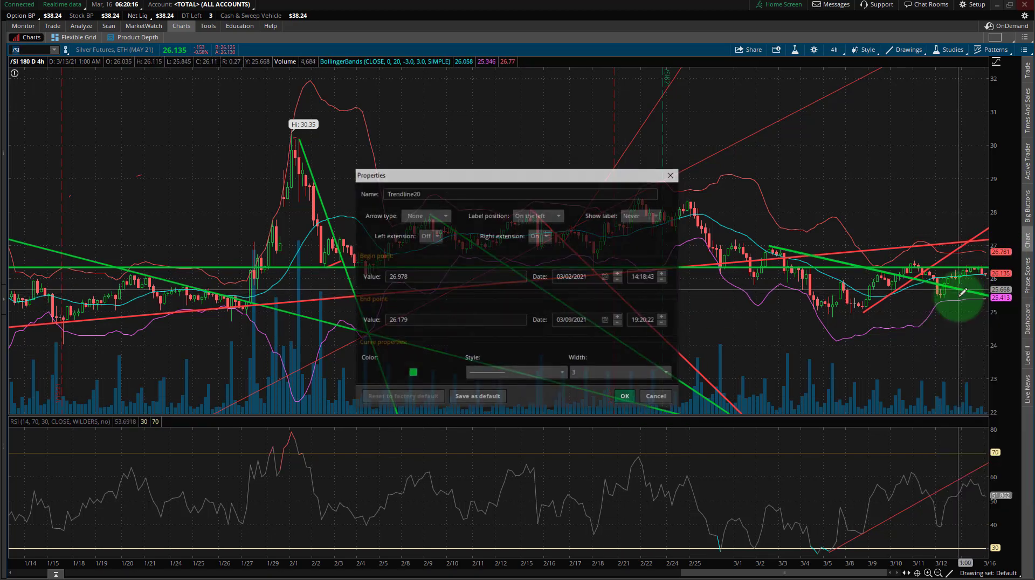
{"action": "left_click", "coordinate": [412, 373]}
{"action": "left_click", "coordinate": [404, 387]}
{"action": "left_click", "coordinate": [627, 397]}
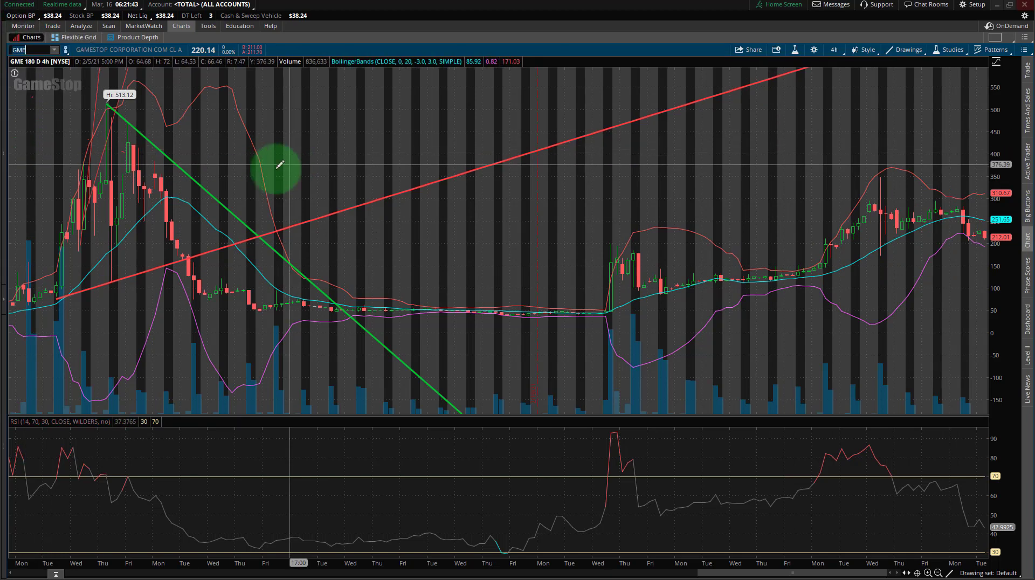
Load the Intercontinental Exchange (ICE) chart and bring the candles from late November onward into view
{"action": "left_click", "coordinate": [32, 50]}
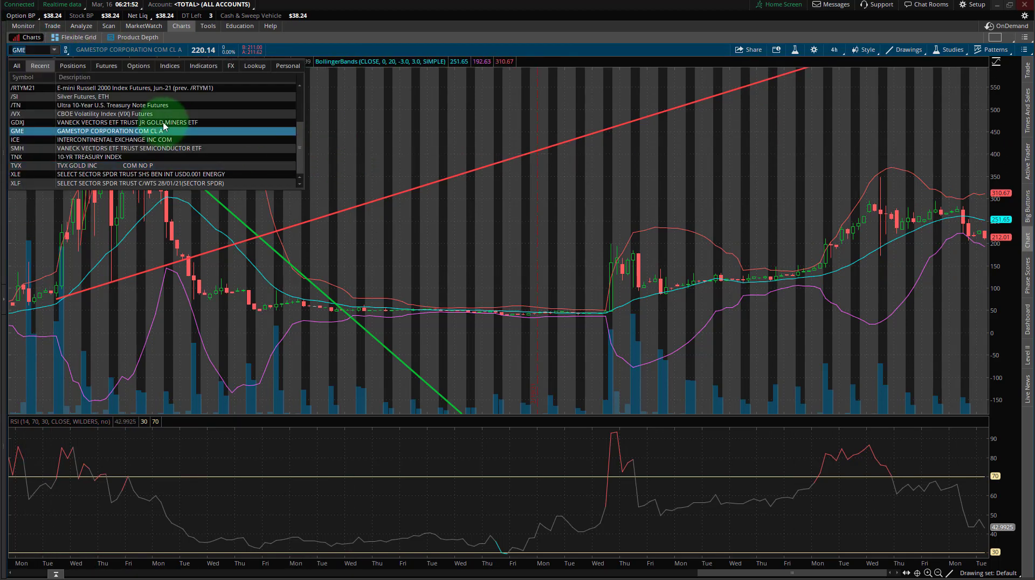
{"action": "left_click", "coordinate": [119, 141]}
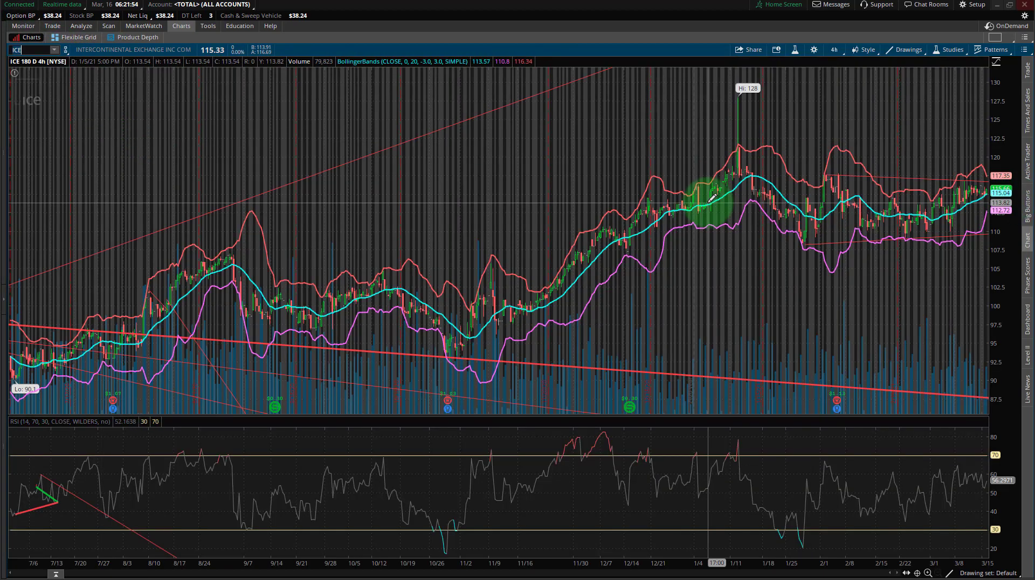
{"action": "scroll", "coordinate": [553, 214], "scroll_direction": "up", "scroll_amount": 5}
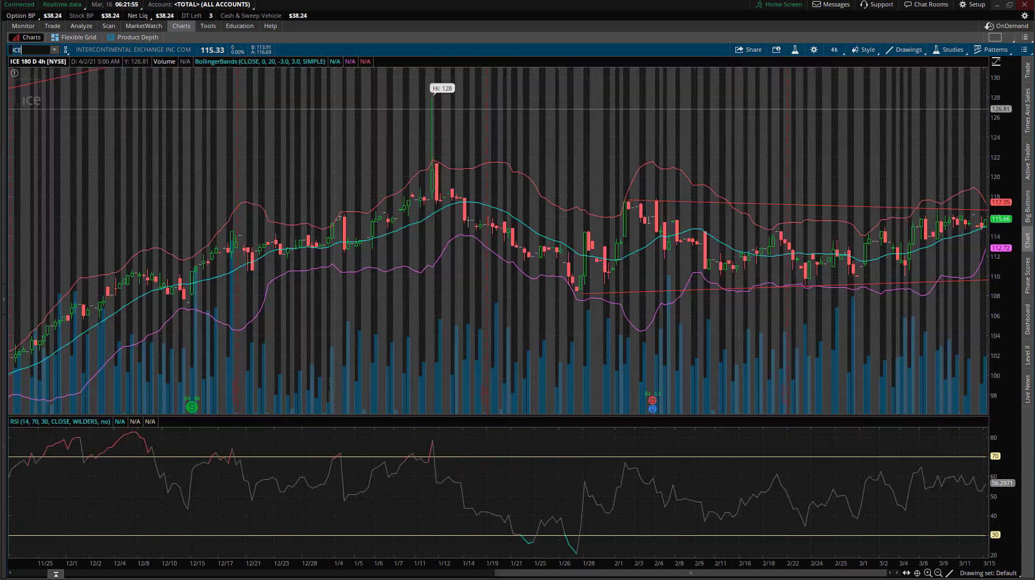
Set the width of the falling red ICE trendline that starts in early February to 3
{"action": "right_click", "coordinate": [883, 204]}
{"action": "left_click", "coordinate": [889, 214]}
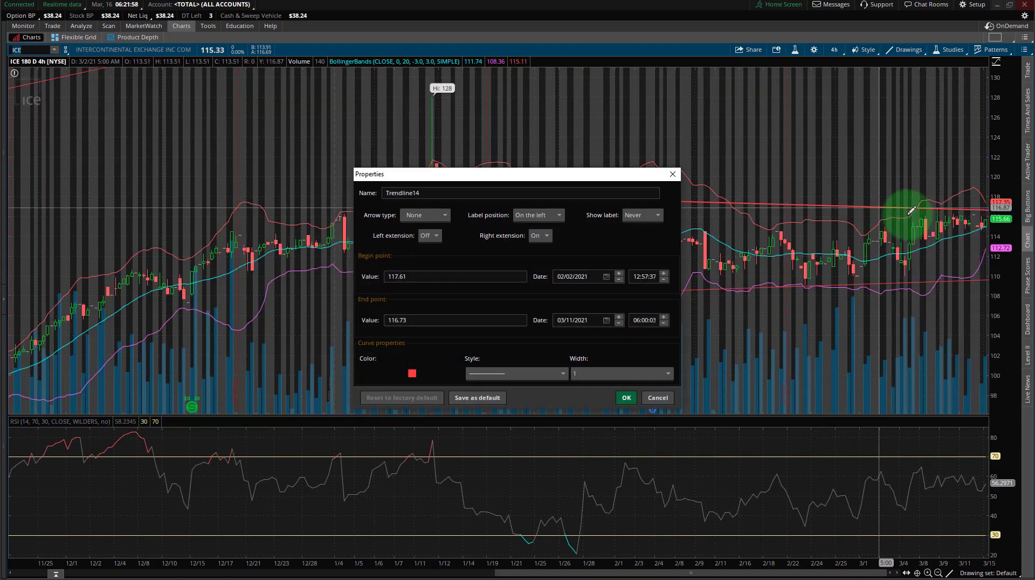
{"action": "left_click", "coordinate": [597, 373]}
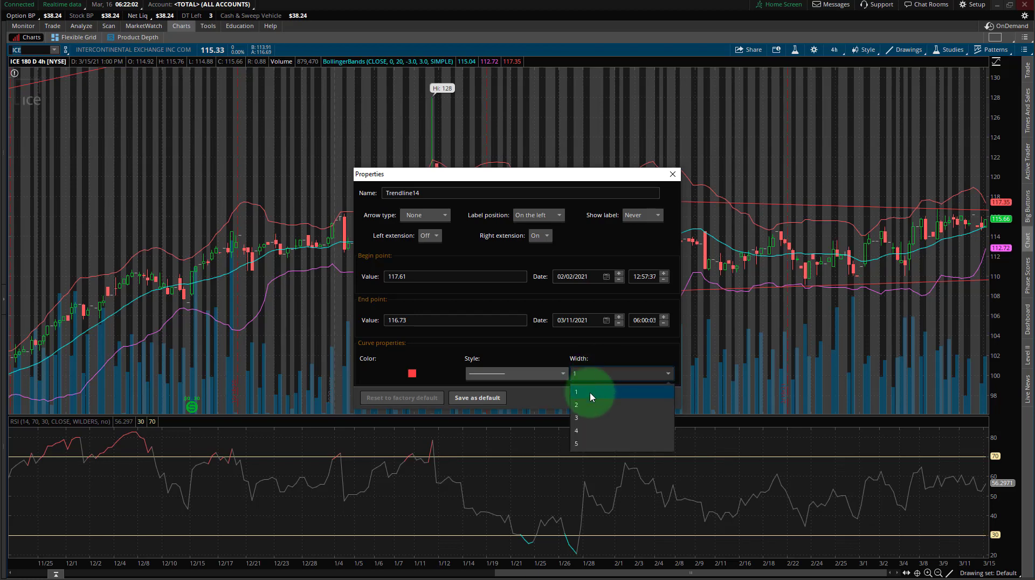
{"action": "left_click", "coordinate": [591, 418]}
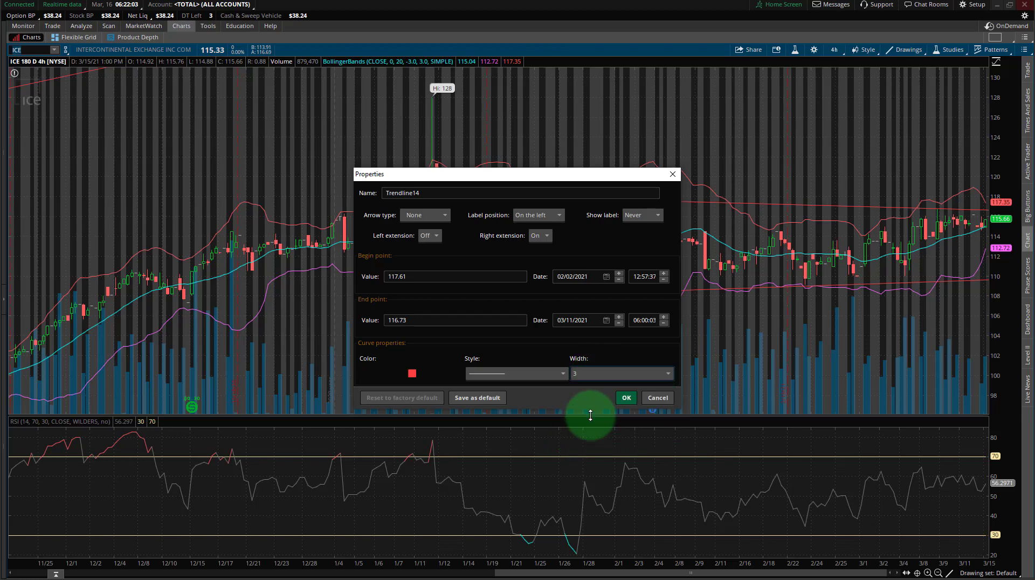
{"action": "left_click", "coordinate": [624, 397]}
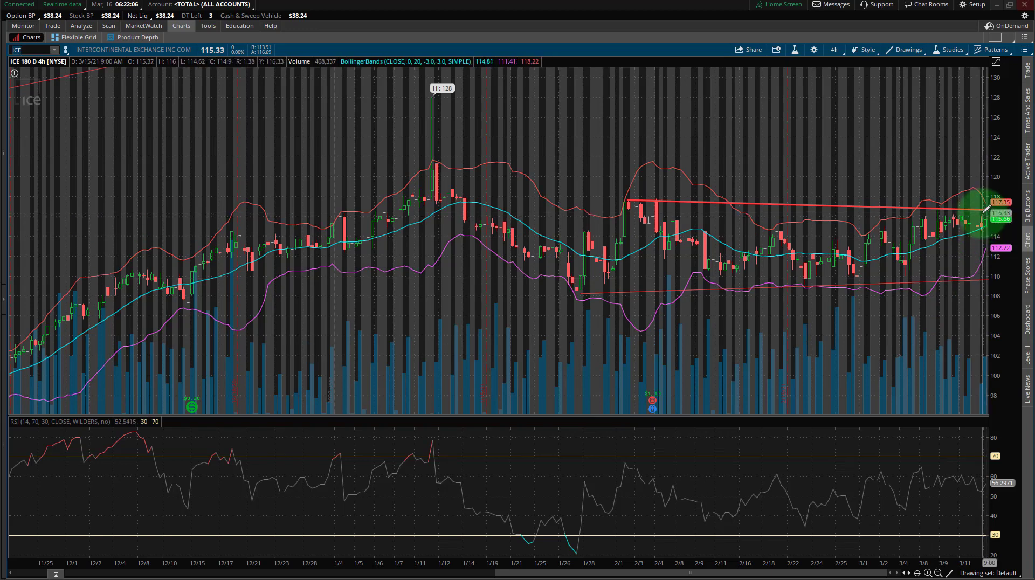
Thicken the rising red ICE trendline that starts in late January below the candles
{"action": "right_click", "coordinate": [936, 276]}
{"action": "left_click", "coordinate": [938, 287]}
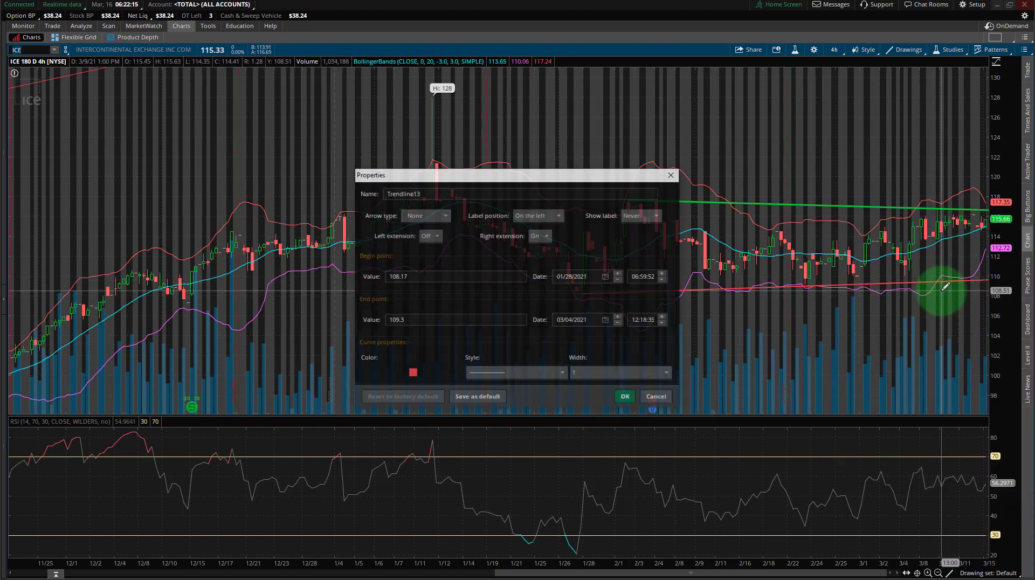
{"action": "left_click", "coordinate": [623, 395]}
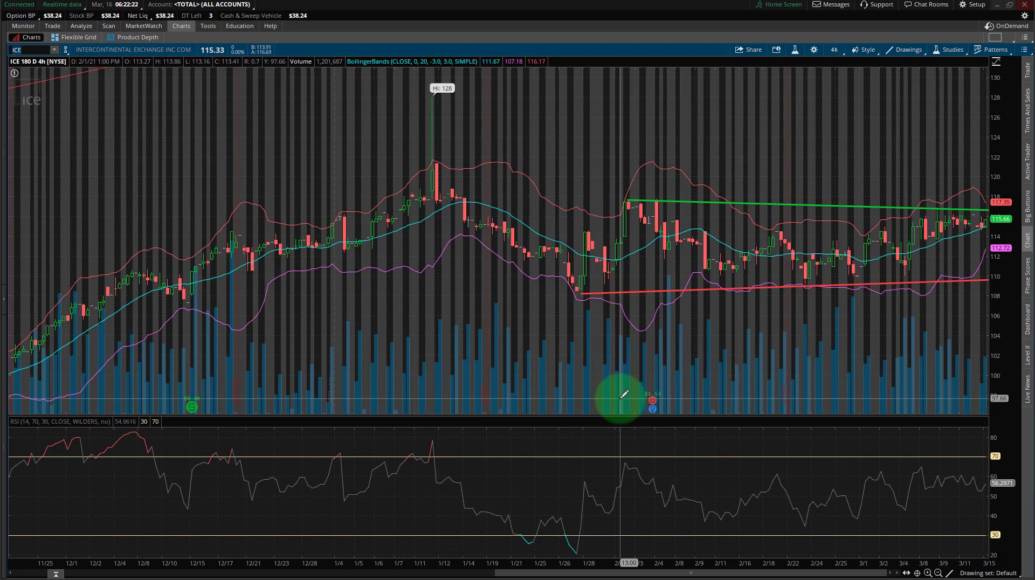
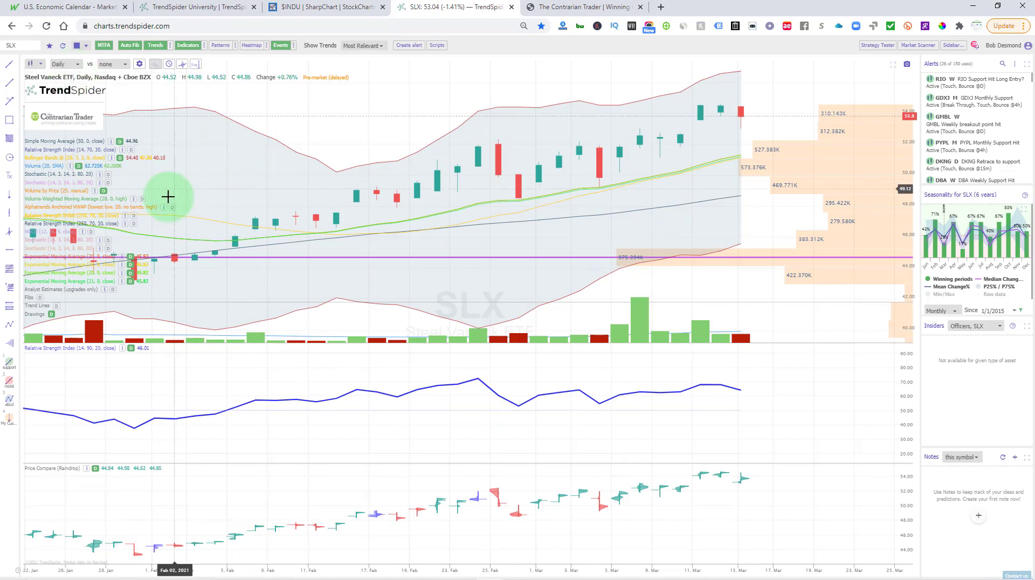
In TrendSpider, switch the SLX chart to the monthly timeframe and load Rio Tinto (RIO) for comparison
{"action": "left_click", "coordinate": [71, 62]}
{"action": "left_click", "coordinate": [64, 138]}
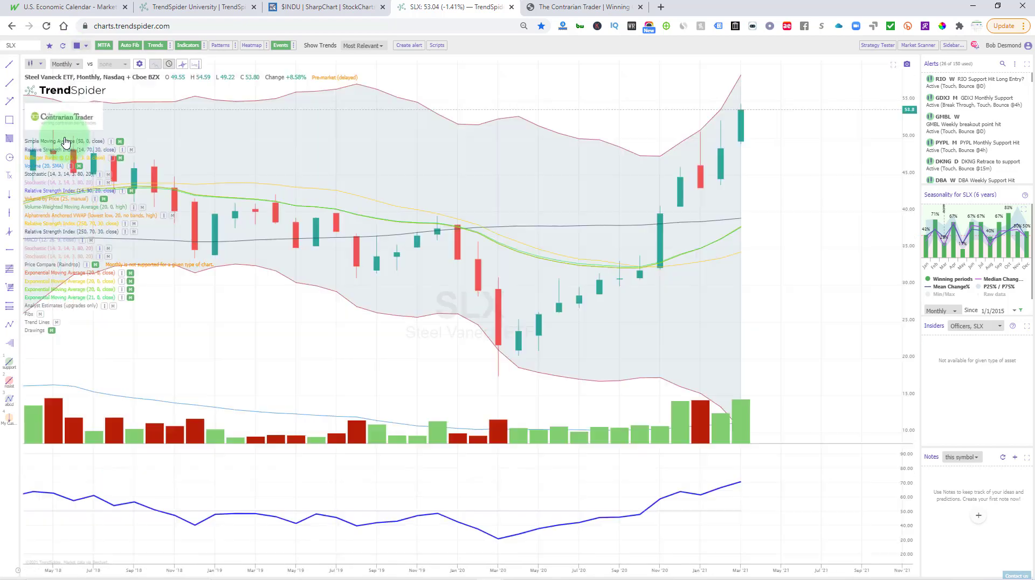
{"action": "left_click", "coordinate": [22, 44]}
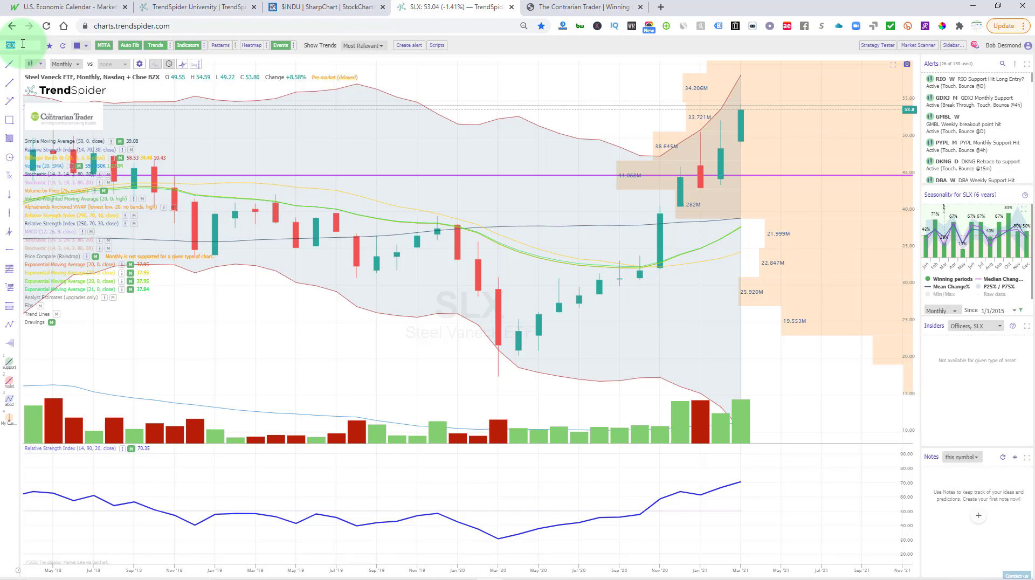
{"action": "type", "text": "RIO"}
{"action": "key", "text": "Return"}
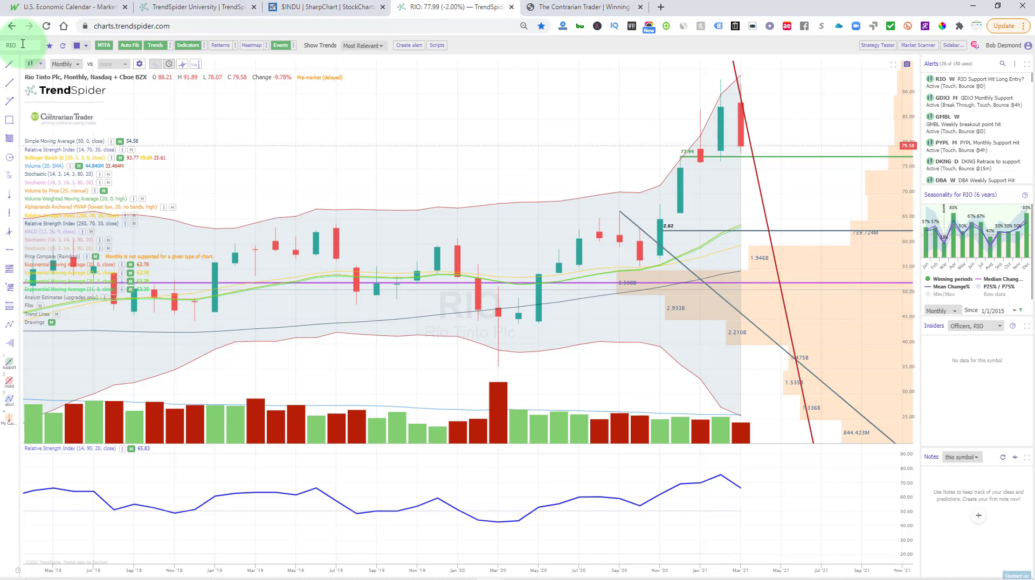
Return to the SLX chart and view it on the weekly timeframe
{"action": "left_click", "coordinate": [23, 44]}
{"action": "type", "text": "SLX"}
{"action": "key", "text": "Return"}
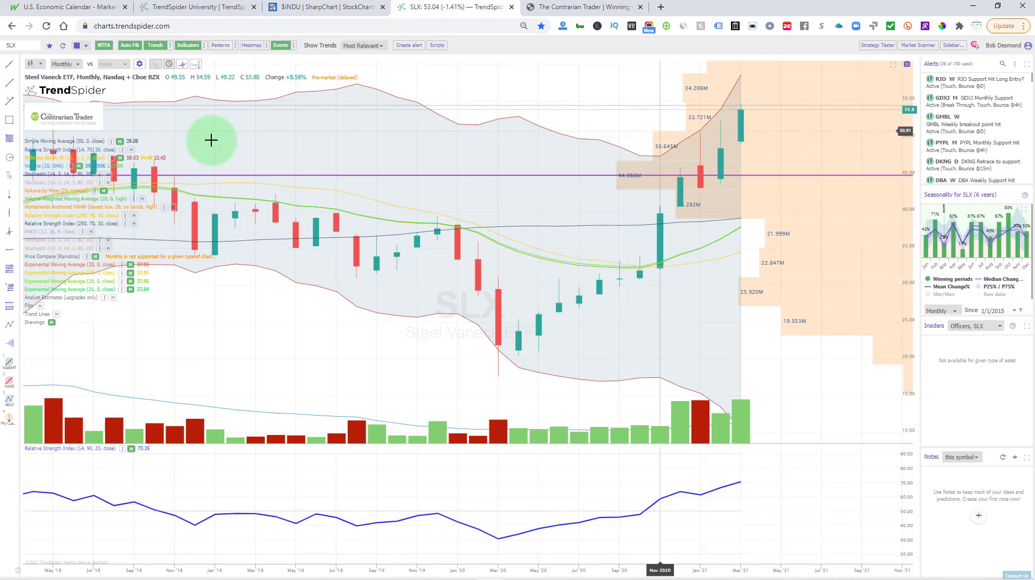
{"action": "left_click", "coordinate": [63, 65]}
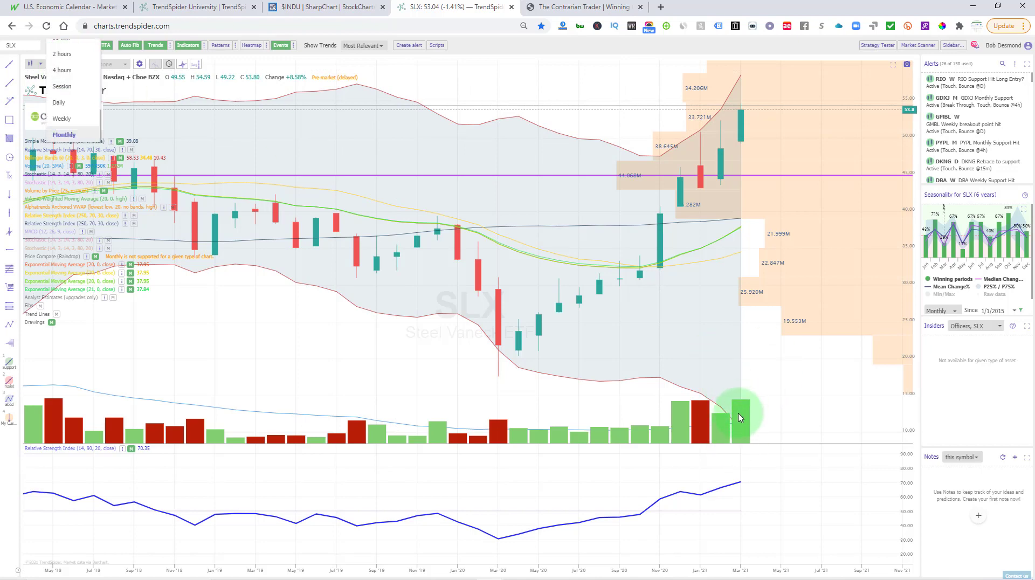
{"action": "left_click", "coordinate": [60, 118]}
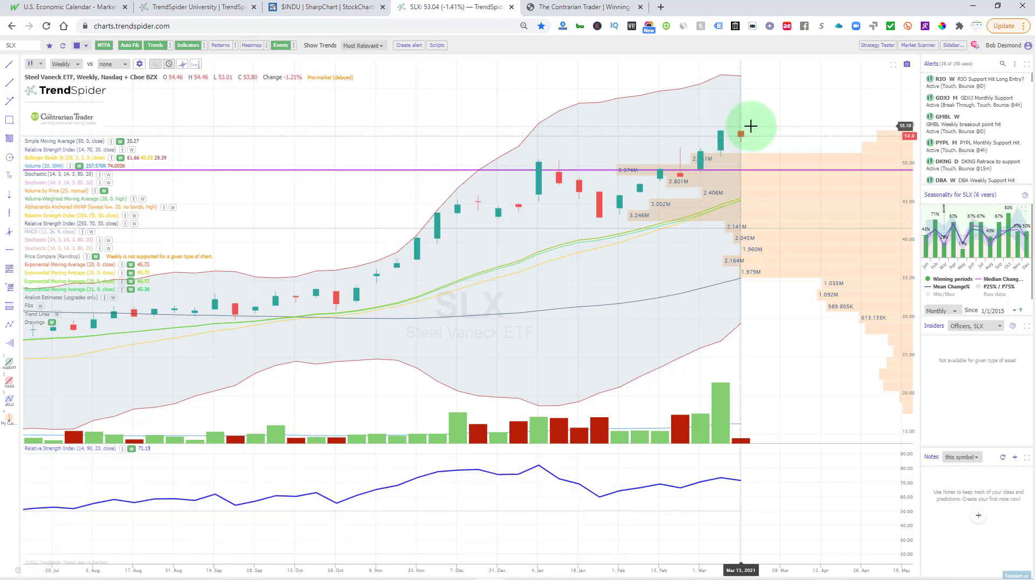
Switch SLX to the daily timeframe and place a horizontal line at about 53
{"action": "left_click", "coordinate": [64, 64]}
{"action": "left_click", "coordinate": [56, 111]}
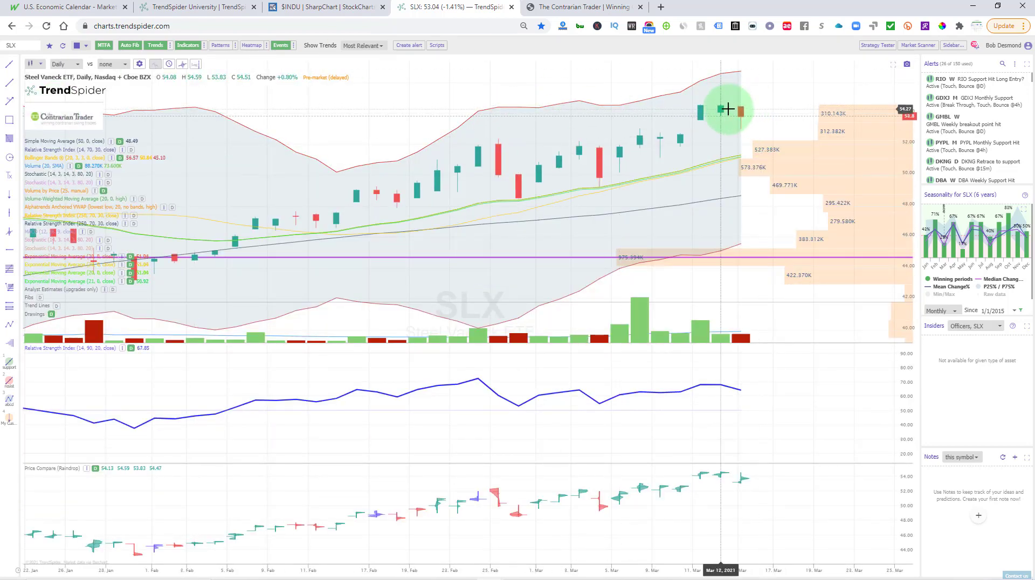
{"action": "left_click_drag", "start_coordinate": [740, 113], "coordinate": [743, 134]}
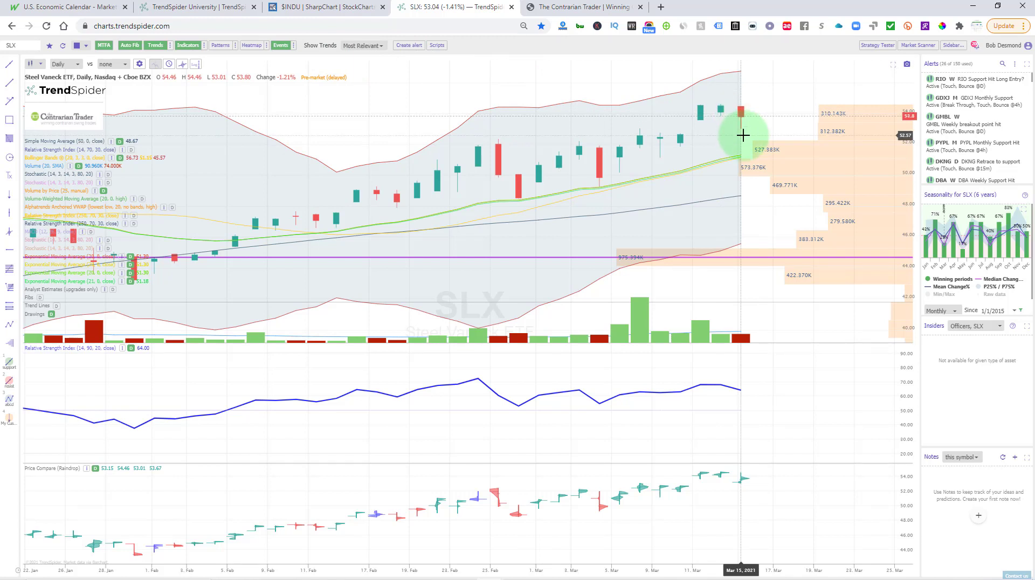
{"action": "left_click", "coordinate": [10, 249]}
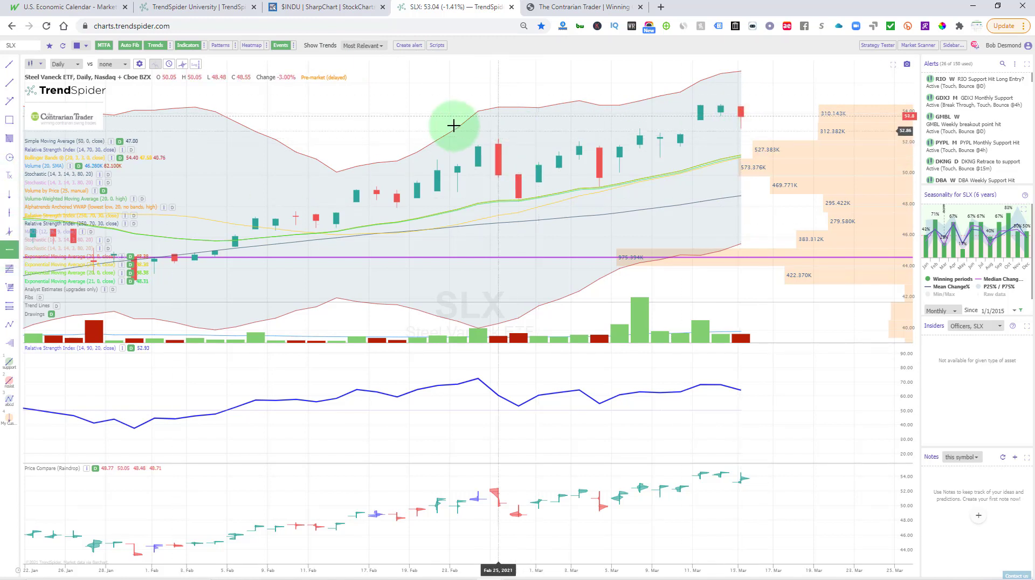
{"action": "left_click", "coordinate": [431, 128]}
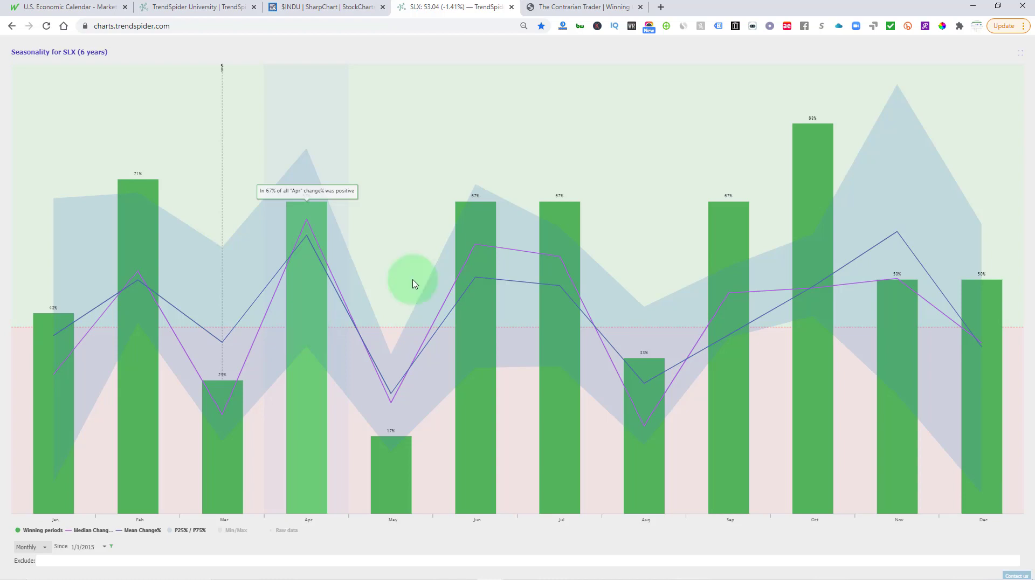
Close the enlarged SLX seasonality view and show the Funko (FNKO) chart on the weekly timeframe
{"action": "left_click", "coordinate": [1025, 56]}
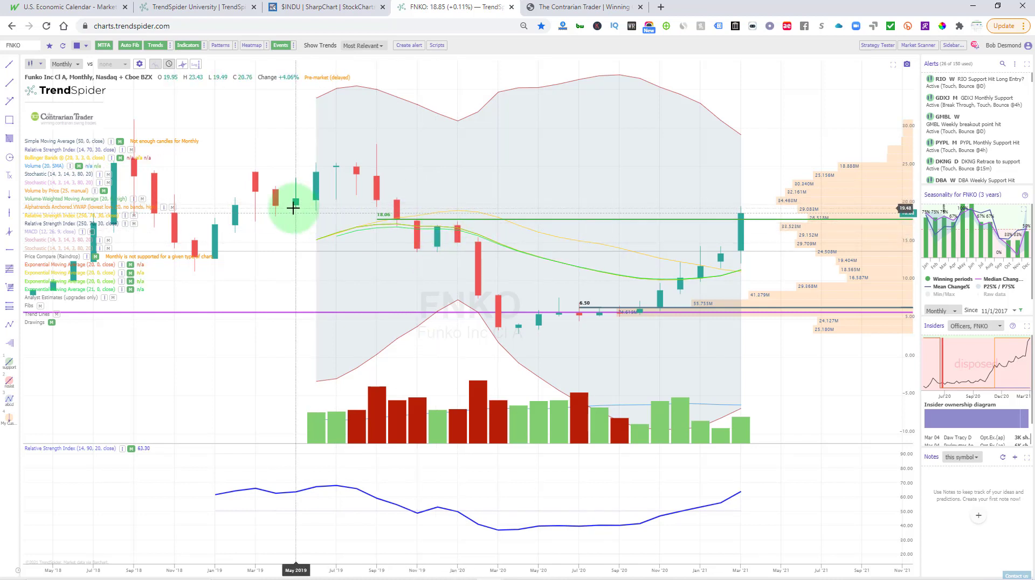
{"action": "left_click", "coordinate": [64, 64]}
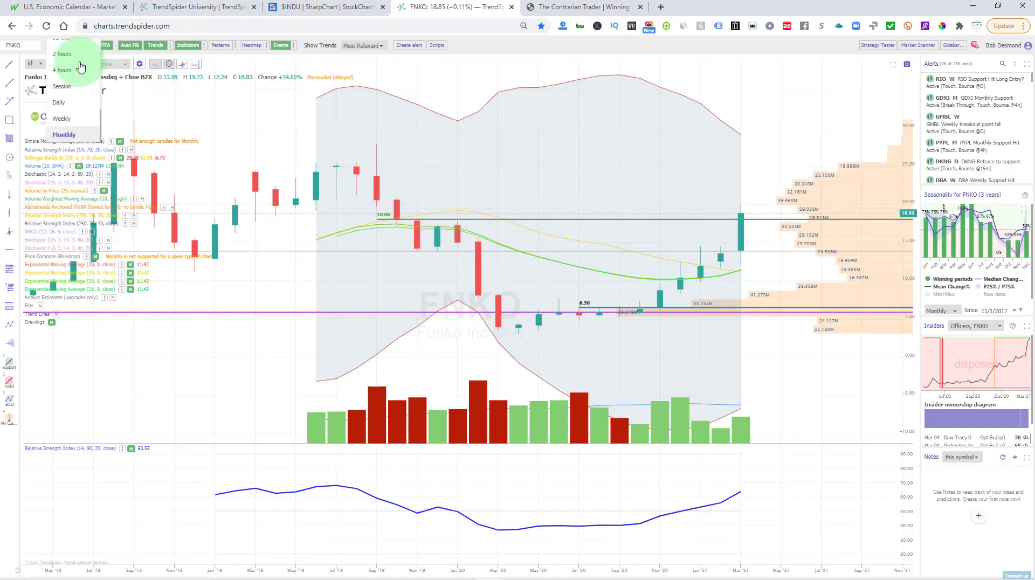
{"action": "left_click", "coordinate": [61, 117]}
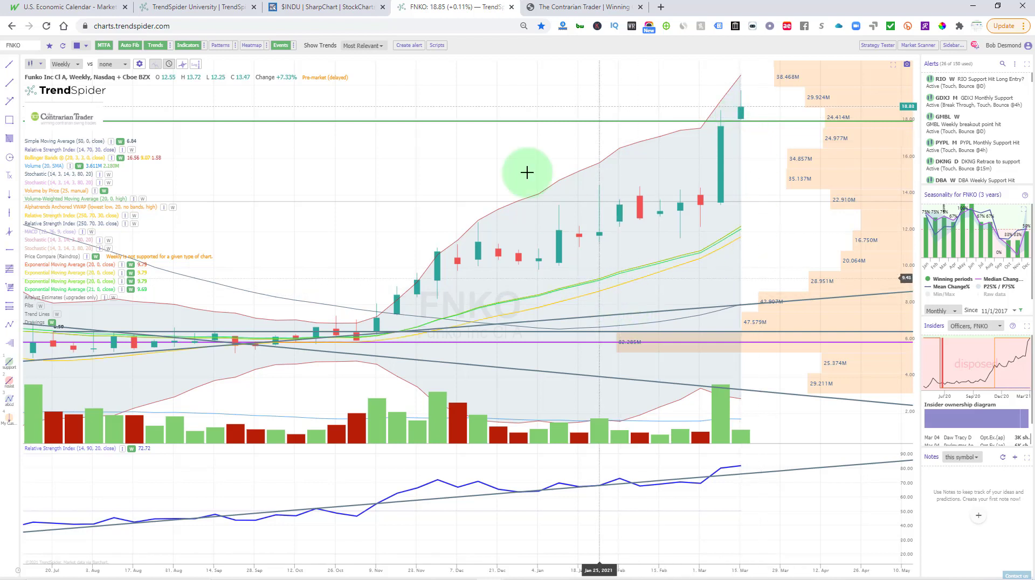
Show the automatic trend lines on the weekly FNKO chart and hide them again
{"action": "left_click", "coordinate": [6, 67]}
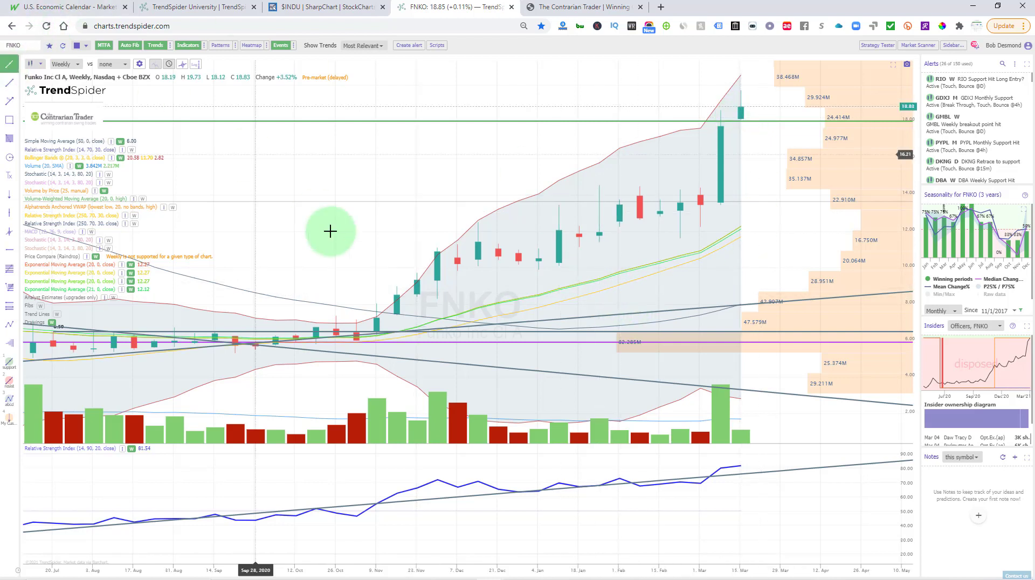
{"action": "left_click", "coordinate": [58, 315]}
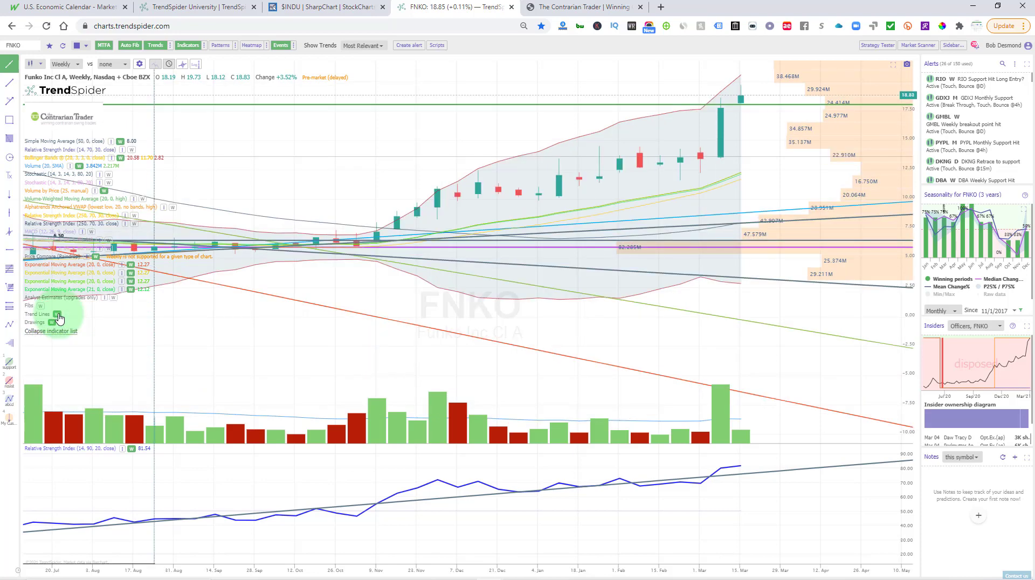
{"action": "left_click", "coordinate": [58, 315]}
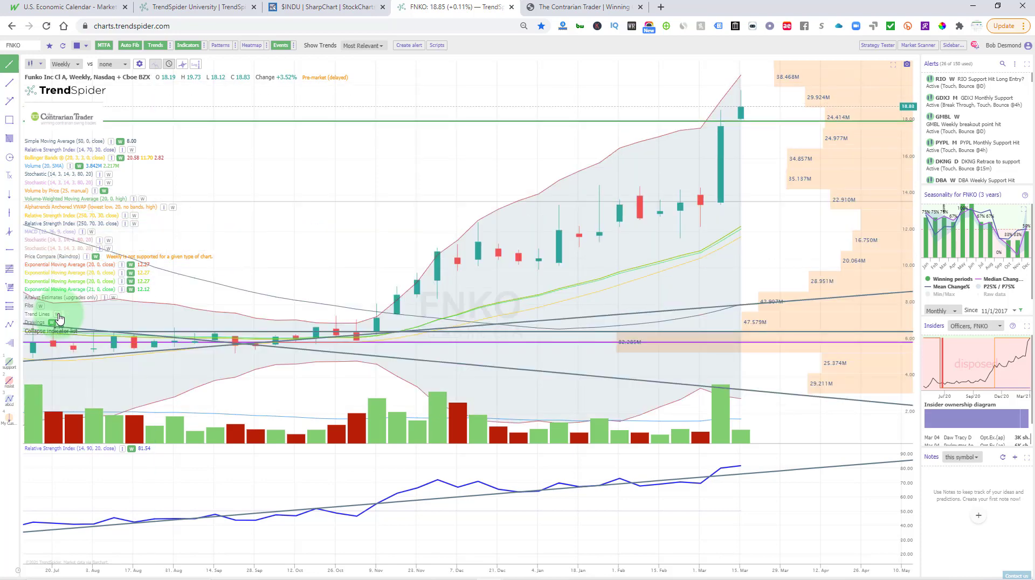
Switch FNKO to the daily timeframe and place a horizontal support line at about 15.3
{"action": "left_click", "coordinate": [62, 65]}
{"action": "left_click", "coordinate": [68, 100]}
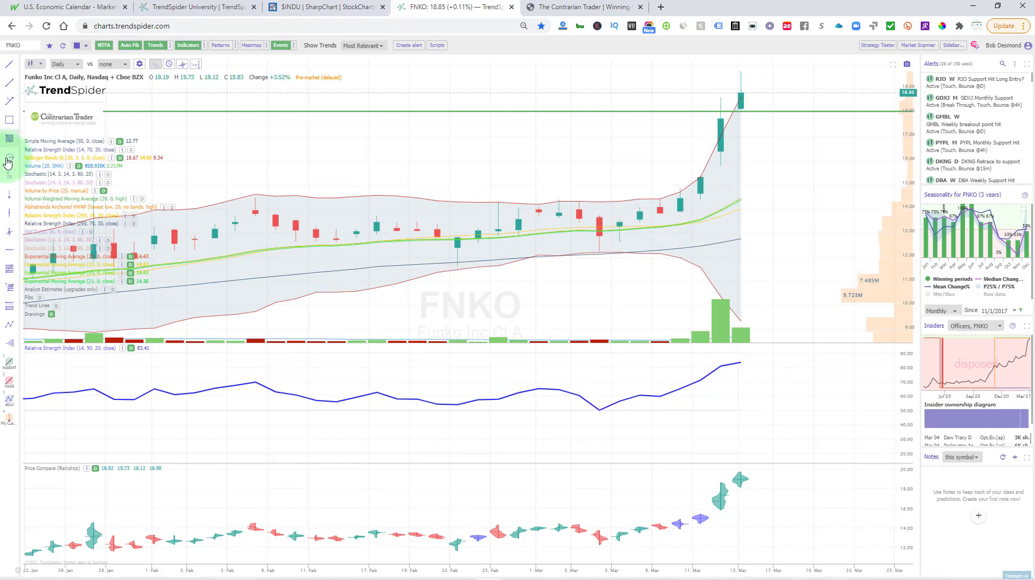
{"action": "left_click", "coordinate": [11, 251]}
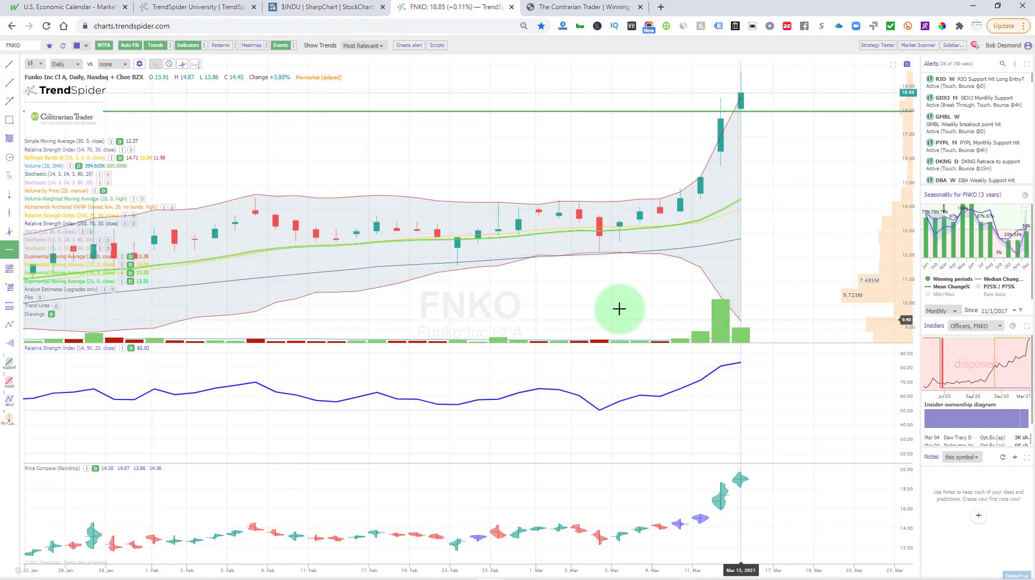
{"action": "left_click", "coordinate": [342, 177]}
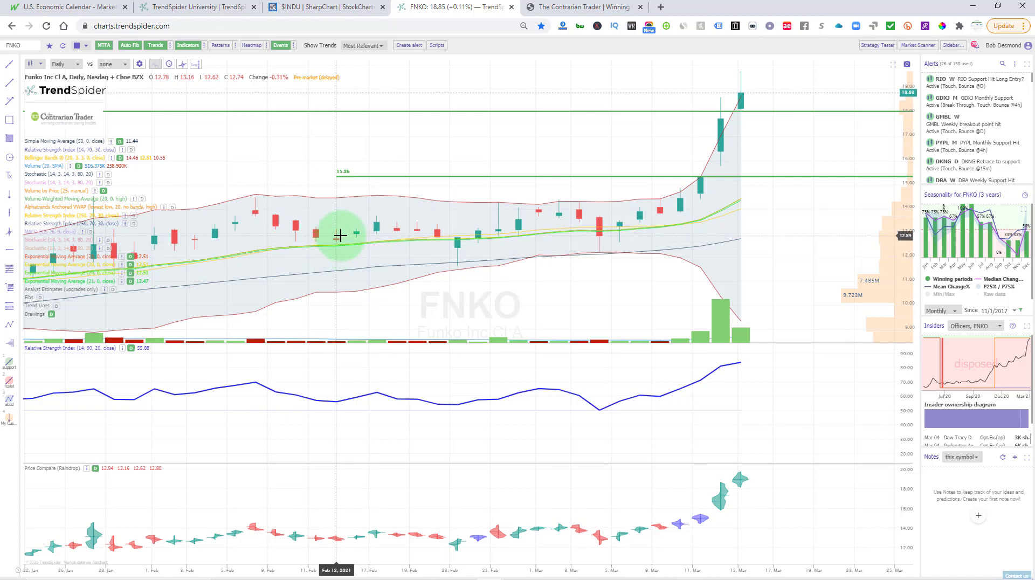
Create a Touch and Bounce alert on the new FNKO line named "FNKO Support Hit", with note "Daily Time frame. enter long" and 14-day expiration
{"action": "left_click", "coordinate": [828, 172]}
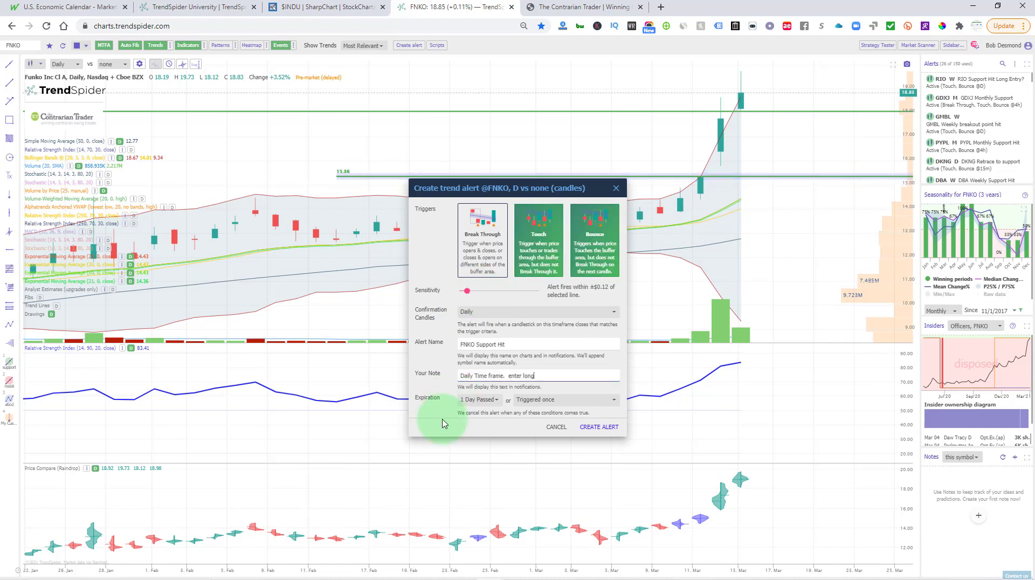
{"action": "left_click", "coordinate": [477, 401]}
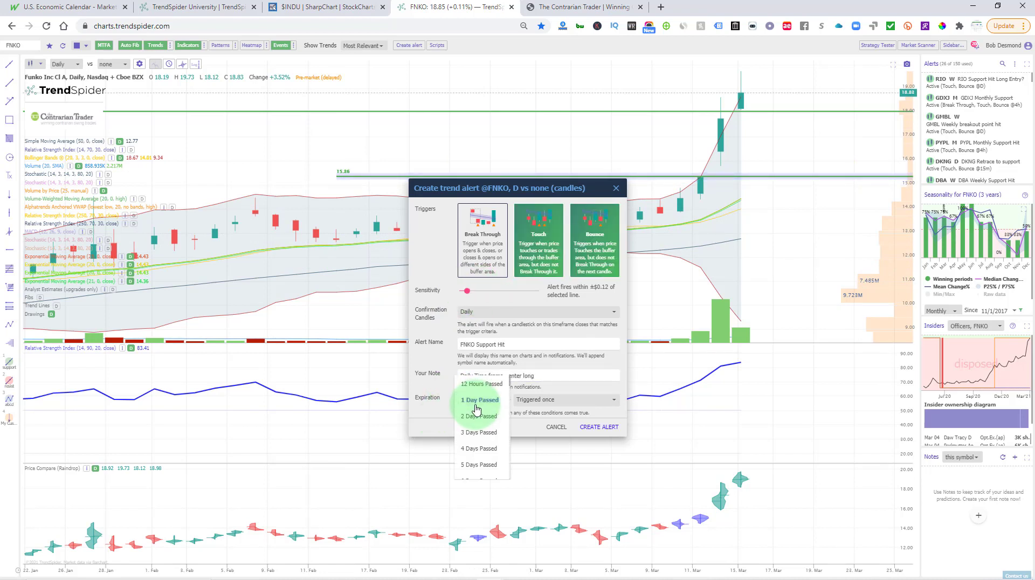
{"action": "scroll", "coordinate": [476, 409], "scroll_direction": "down", "scroll_amount": 3}
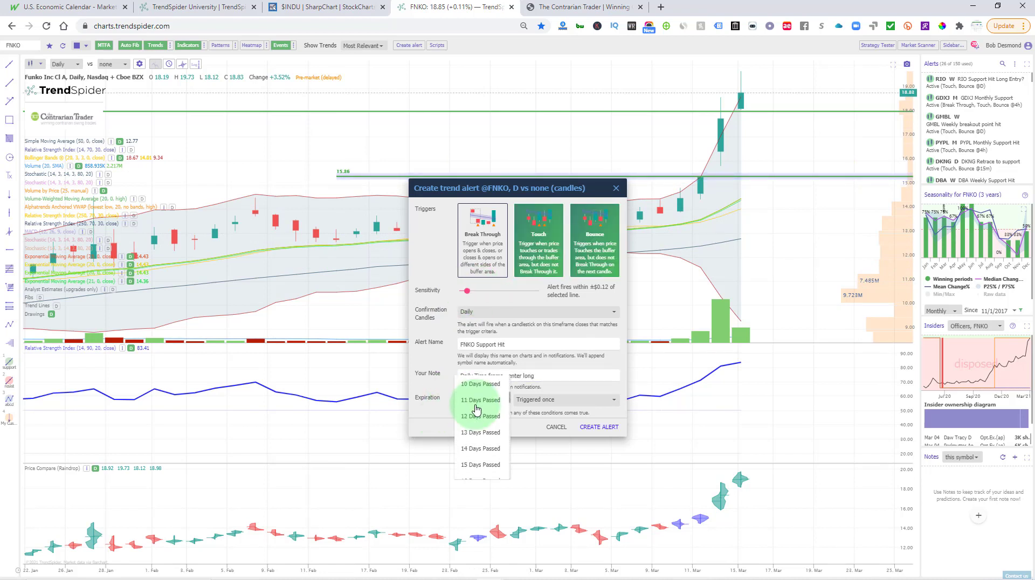
{"action": "left_click", "coordinate": [479, 449]}
{"action": "left_click", "coordinate": [596, 426]}
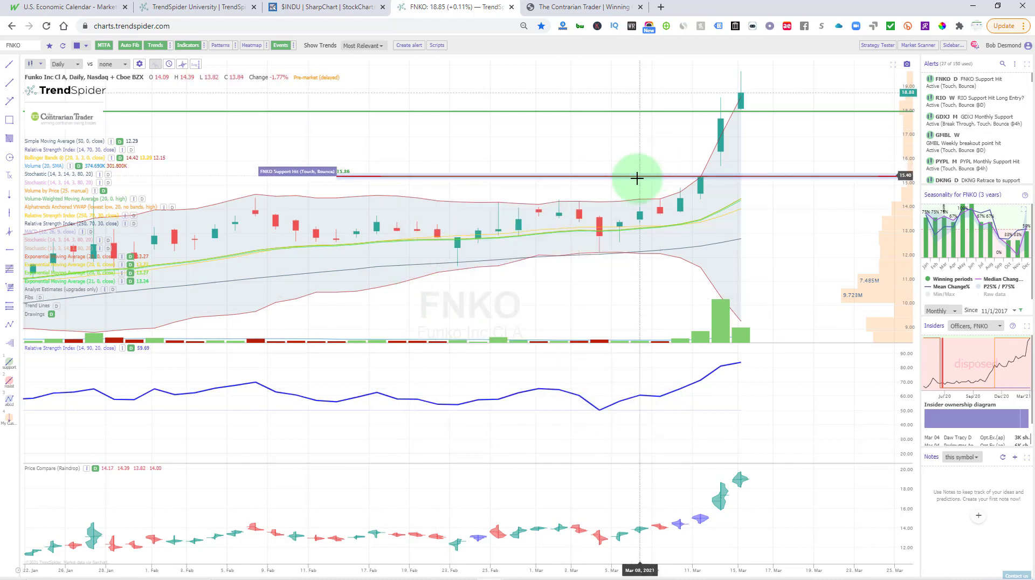
Set up a Break Through alert on the FNKO line at about 18 with precise-hit sensitivity and 10 min confirmation candles
{"action": "right_click", "coordinate": [697, 112]}
{"action": "left_click", "coordinate": [713, 123]}
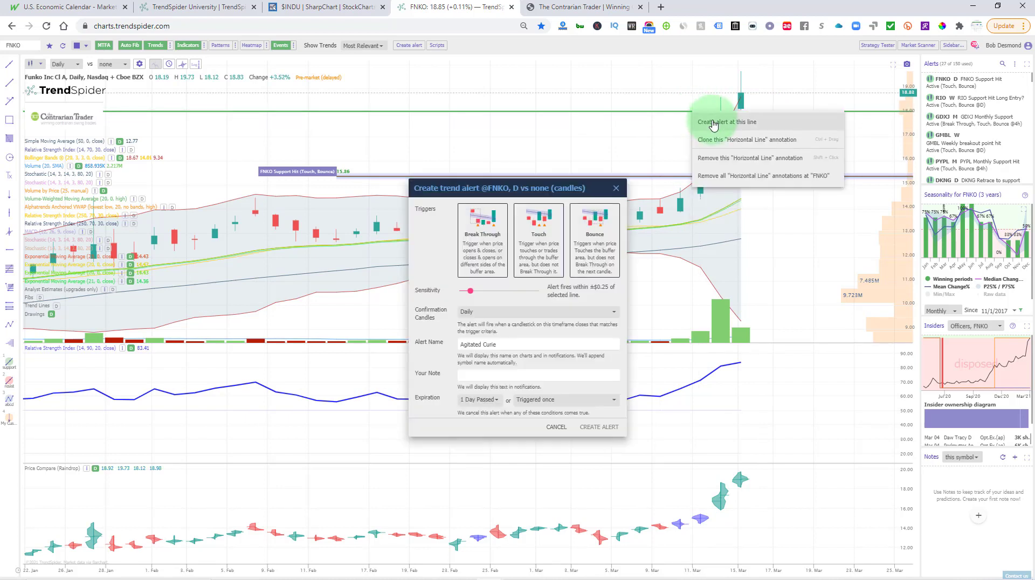
{"action": "left_click", "coordinate": [470, 263]}
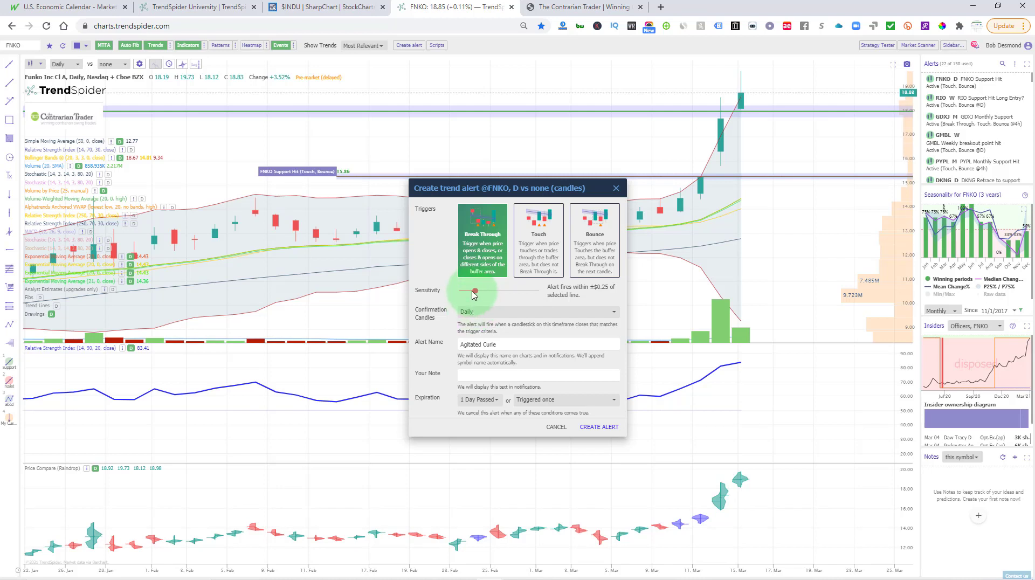
{"action": "left_click_drag", "start_coordinate": [473, 291], "coordinate": [459, 291]}
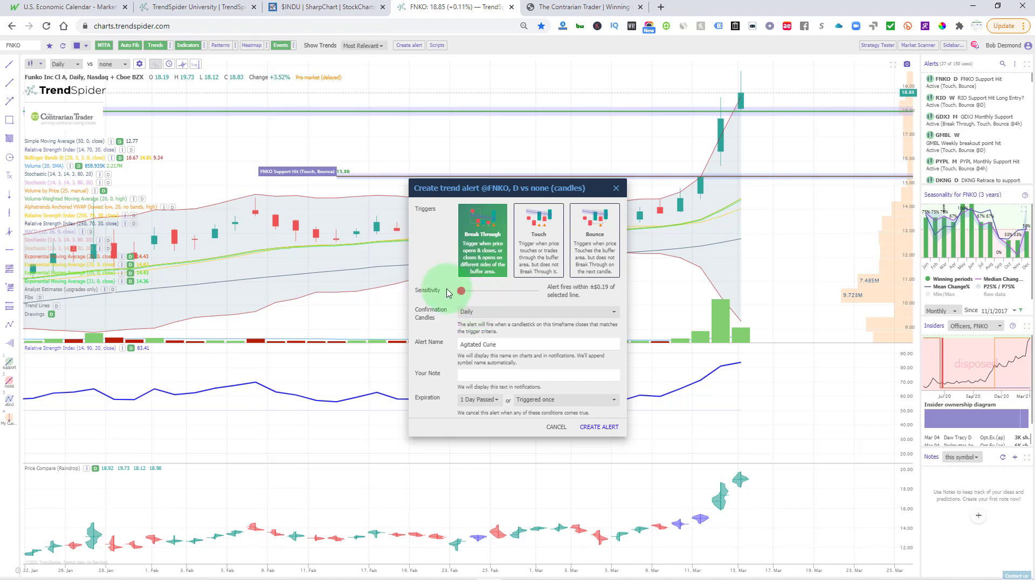
{"action": "left_click", "coordinate": [497, 313]}
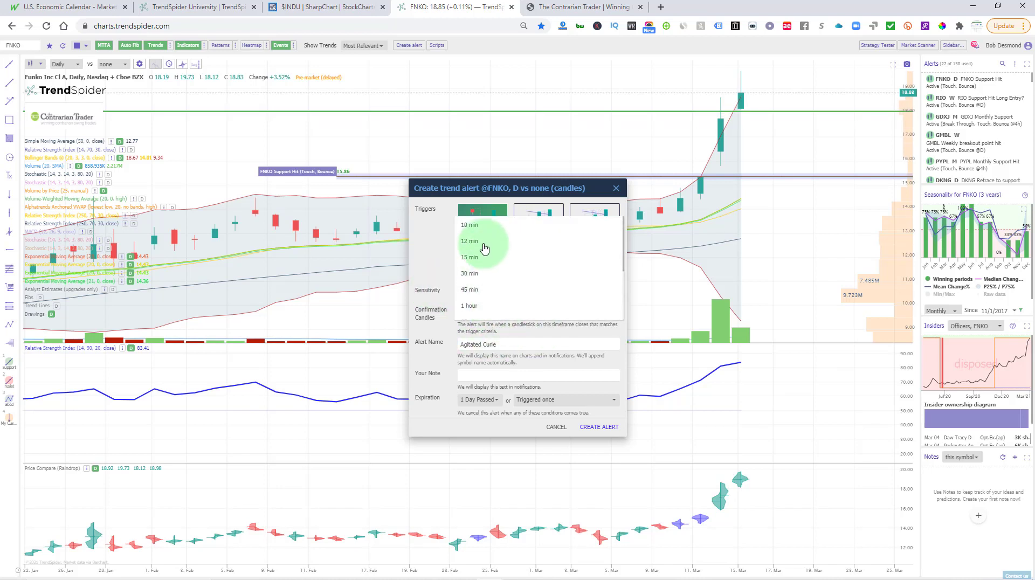
{"action": "left_click", "coordinate": [470, 225]}
Name the alert "FNKO Break Of Support", add the note "Watch Closely", set expiration to 10 days passed and create it
{"action": "left_click", "coordinate": [512, 344]}
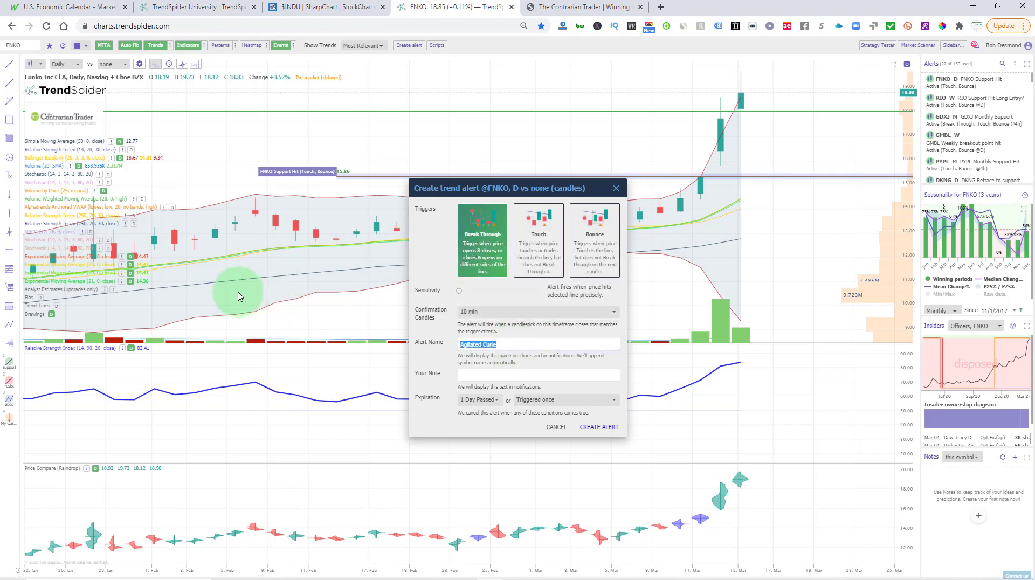
{"action": "type", "text": "FNKO Break Of Support"}
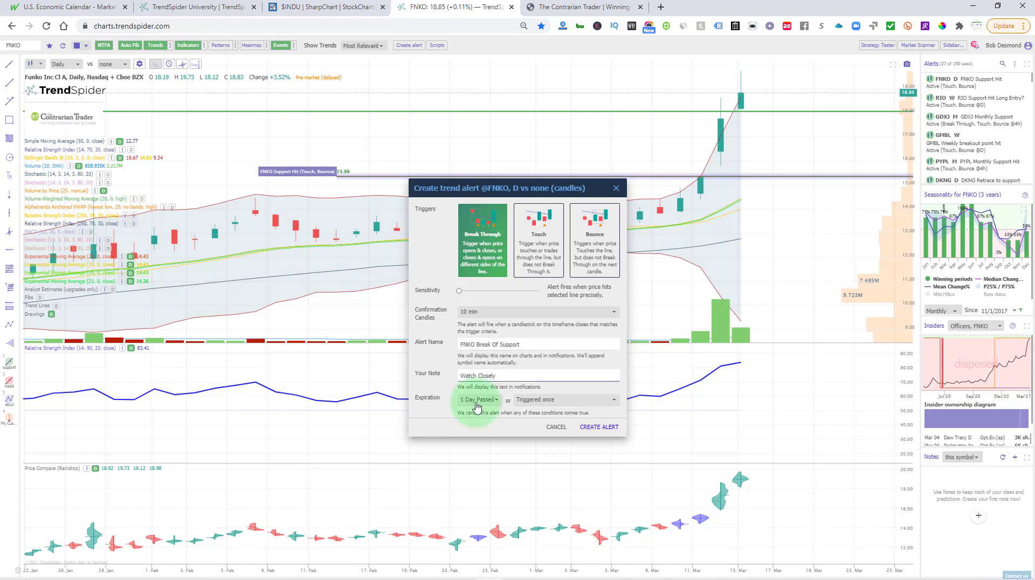
{"action": "left_click", "coordinate": [477, 399]}
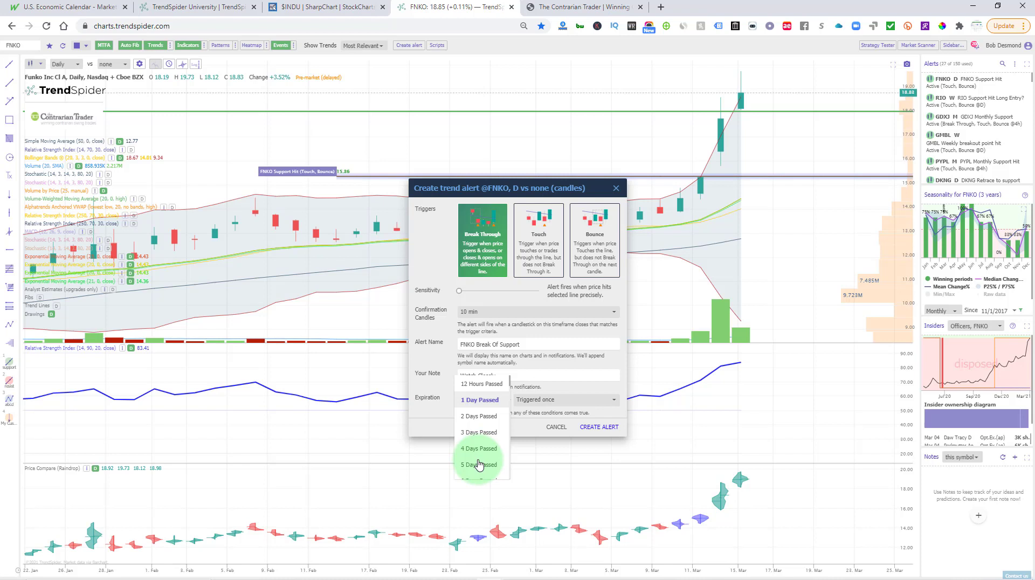
{"action": "scroll", "coordinate": [478, 465], "scroll_direction": "down", "scroll_amount": 2}
{"action": "left_click", "coordinate": [480, 438]}
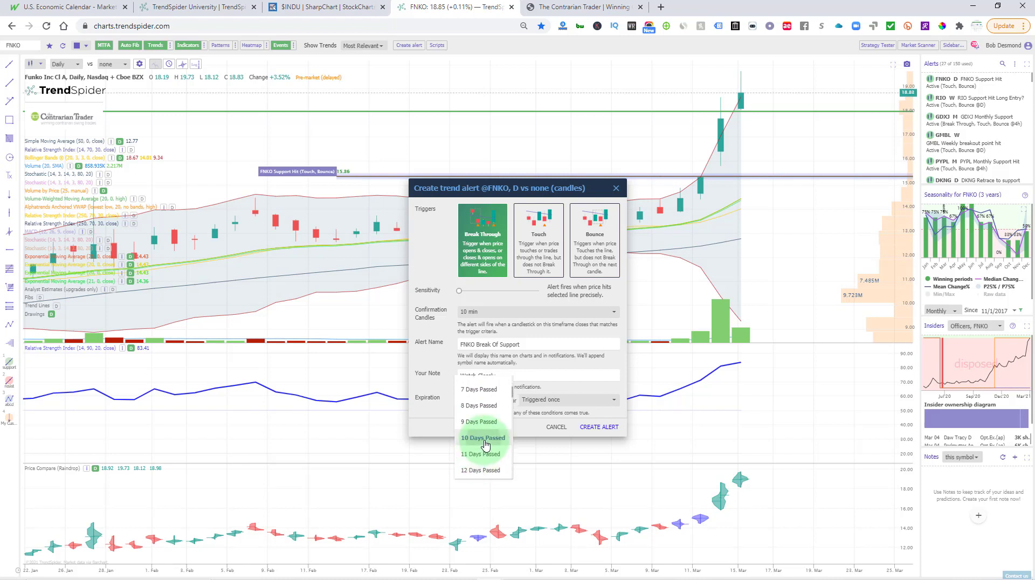
{"action": "left_click", "coordinate": [607, 427]}
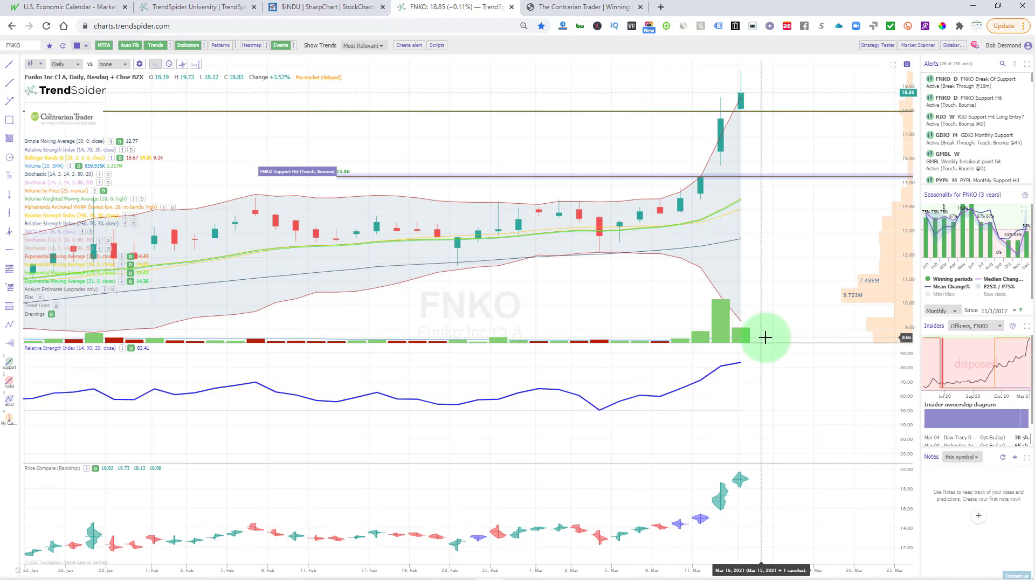
Load AT&T (T) on the monthly timeframe and draw a falling resistance line from mid-2020 and a rising support line from the March 2020 low
{"action": "type", "text": "T"}
{"action": "key", "text": "Return"}
{"action": "left_click", "coordinate": [63, 64]}
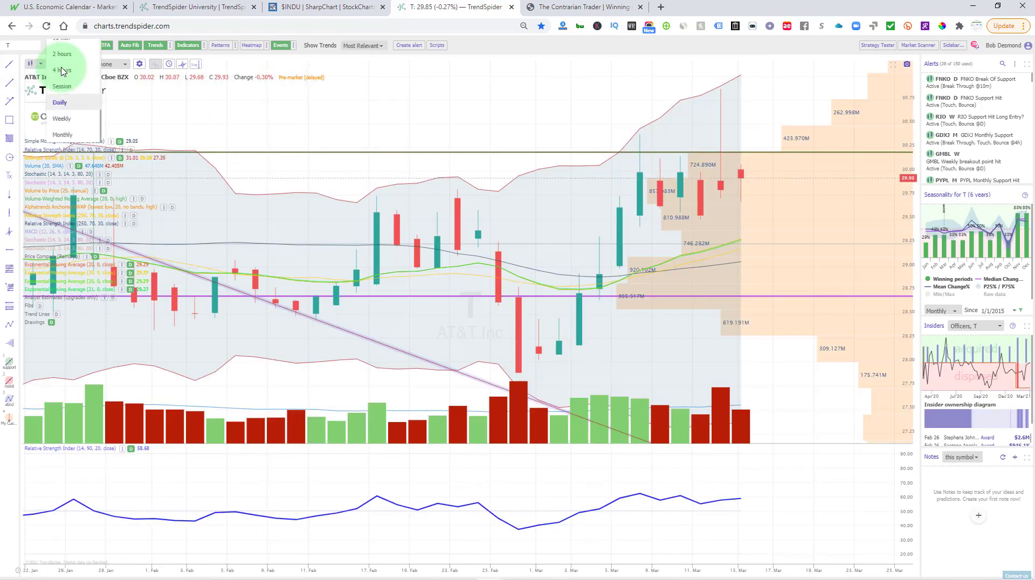
{"action": "left_click", "coordinate": [63, 134]}
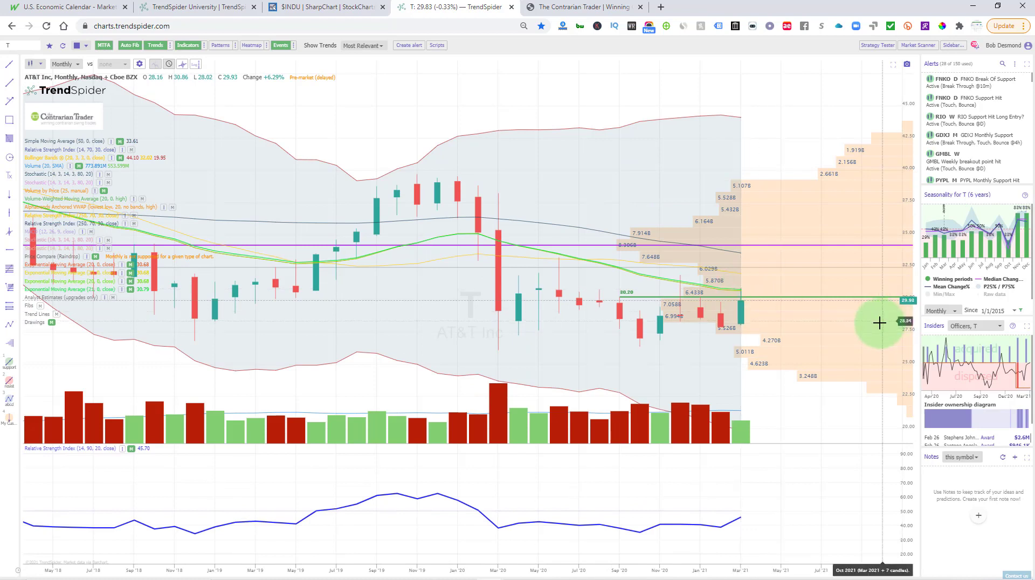
{"action": "left_click", "coordinate": [548, 307]}
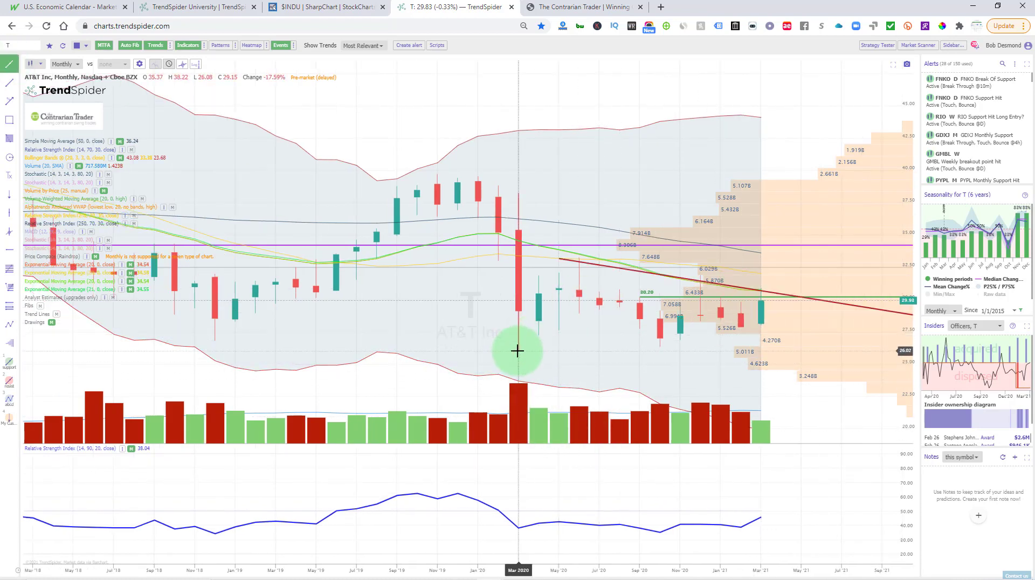
{"action": "left_click_drag", "start_coordinate": [518, 351], "coordinate": [767, 341]}
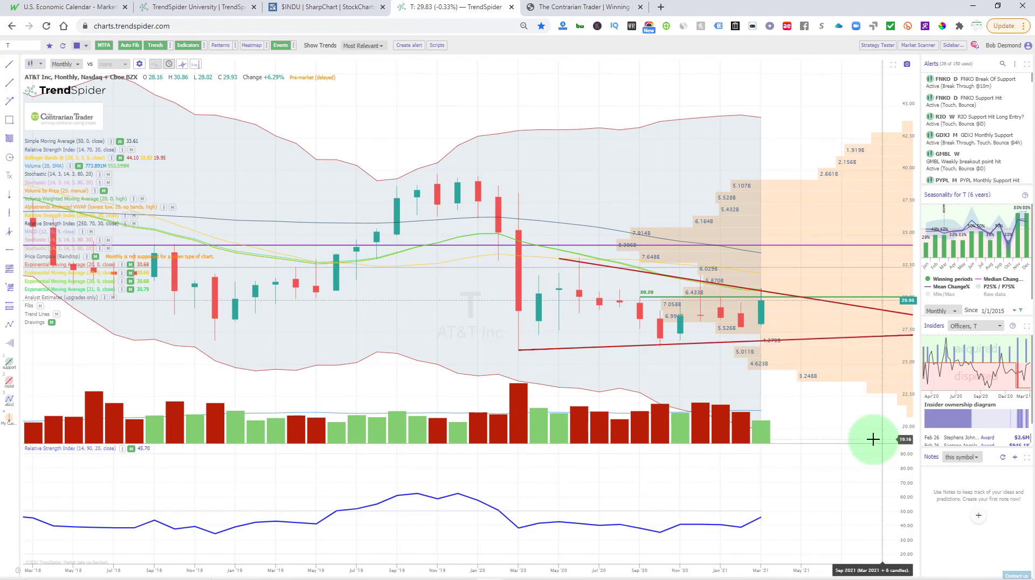
Switch T to the weekly timeframe and remove the expired weekly breakout alerts from their lines
{"action": "left_click", "coordinate": [65, 64]}
{"action": "left_click", "coordinate": [65, 78]}
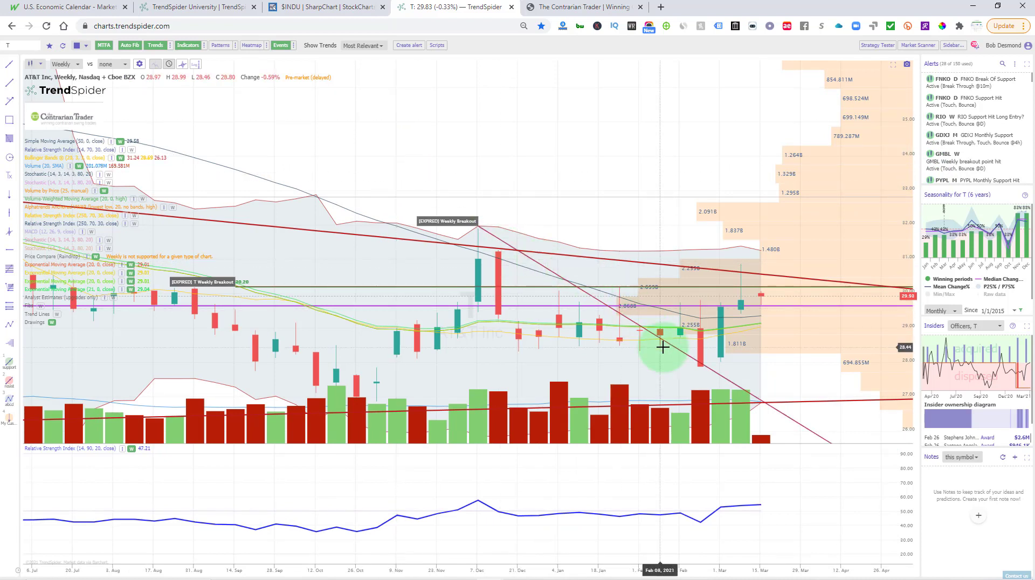
{"action": "right_click", "coordinate": [561, 279]}
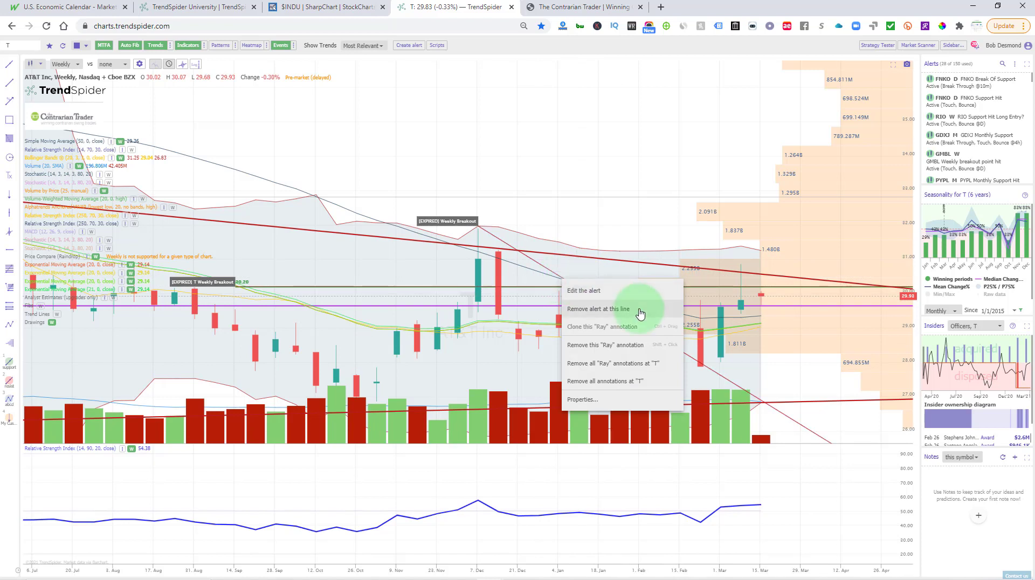
{"action": "left_click", "coordinate": [566, 313]}
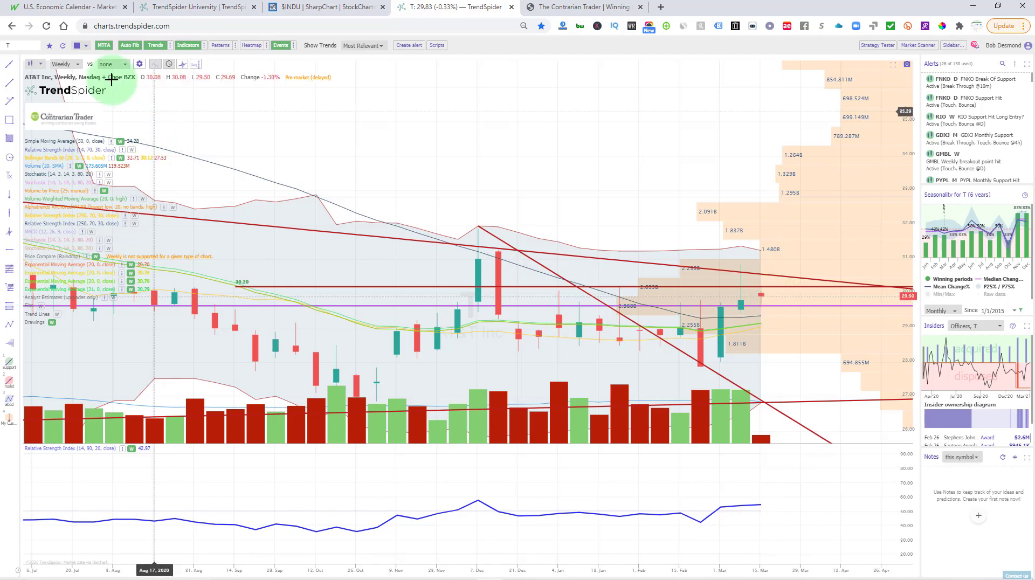
Switch T to the daily timeframe and set up a Break Through alert on the 30.2 line with precise-hit sensitivity and 45 min confirmation candles
{"action": "left_click", "coordinate": [60, 65]}
{"action": "left_click", "coordinate": [59, 102]}
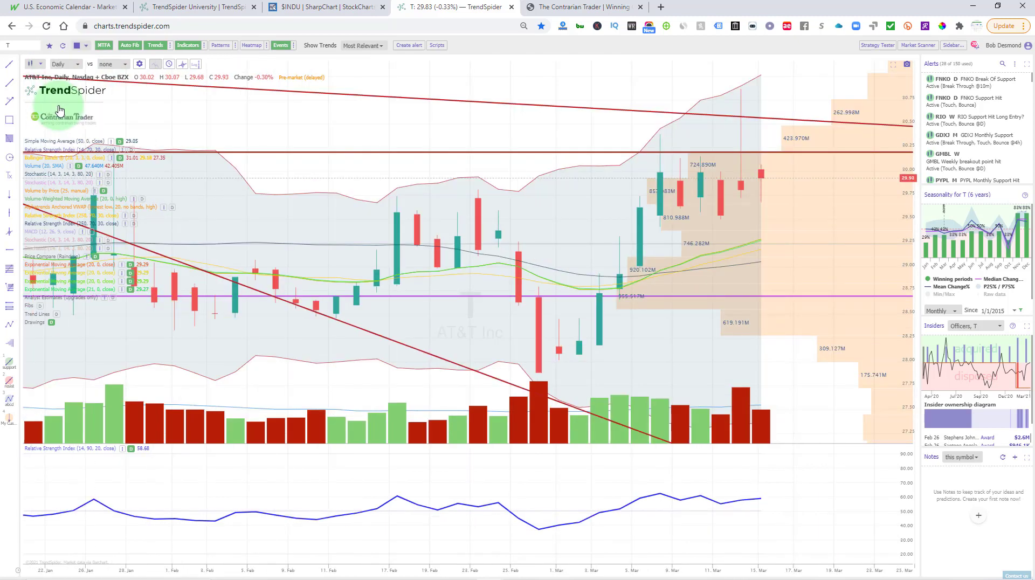
{"action": "right_click", "coordinate": [751, 155]}
{"action": "left_click", "coordinate": [768, 164]}
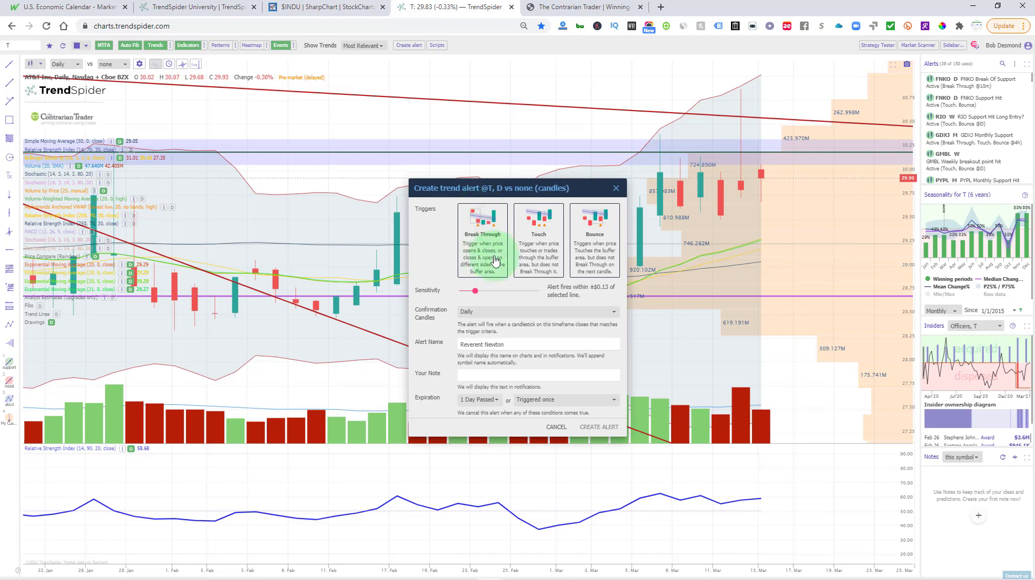
{"action": "left_click_drag", "start_coordinate": [475, 291], "coordinate": [459, 291]}
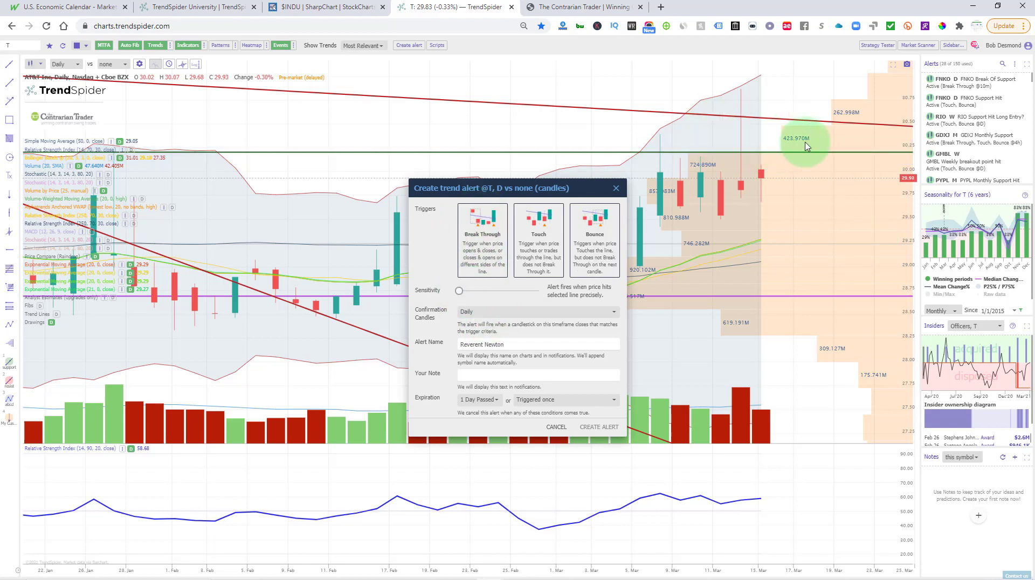
{"action": "left_click", "coordinate": [480, 233]}
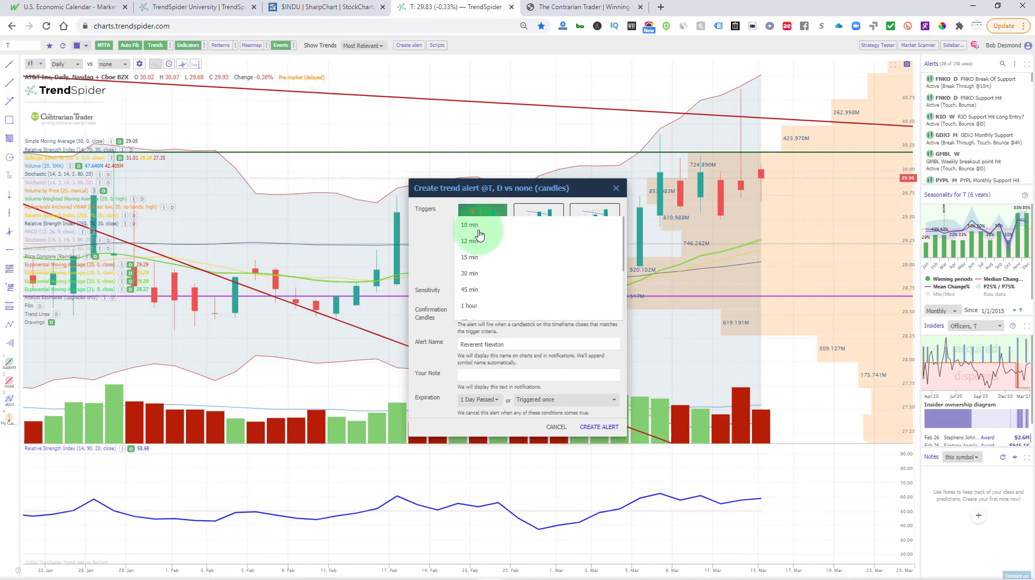
{"action": "left_click", "coordinate": [473, 297]}
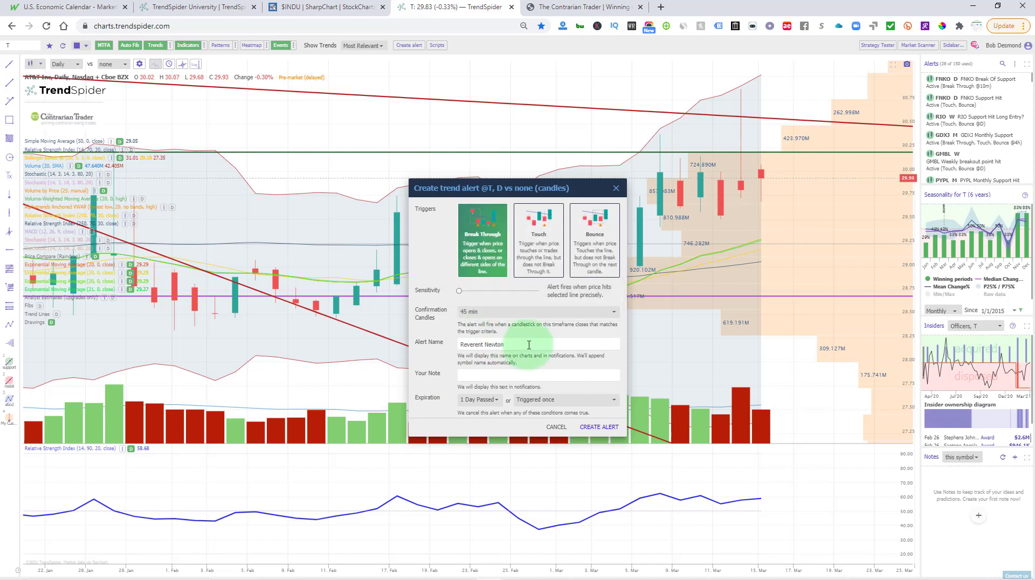
Name the alert "T Daily Breakout Long Entry", set its expiration to 14 days passed and create it
{"action": "triple_click", "coordinate": [469, 344]}
{"action": "type", "text": "T Daily Breakout Long Entry"}
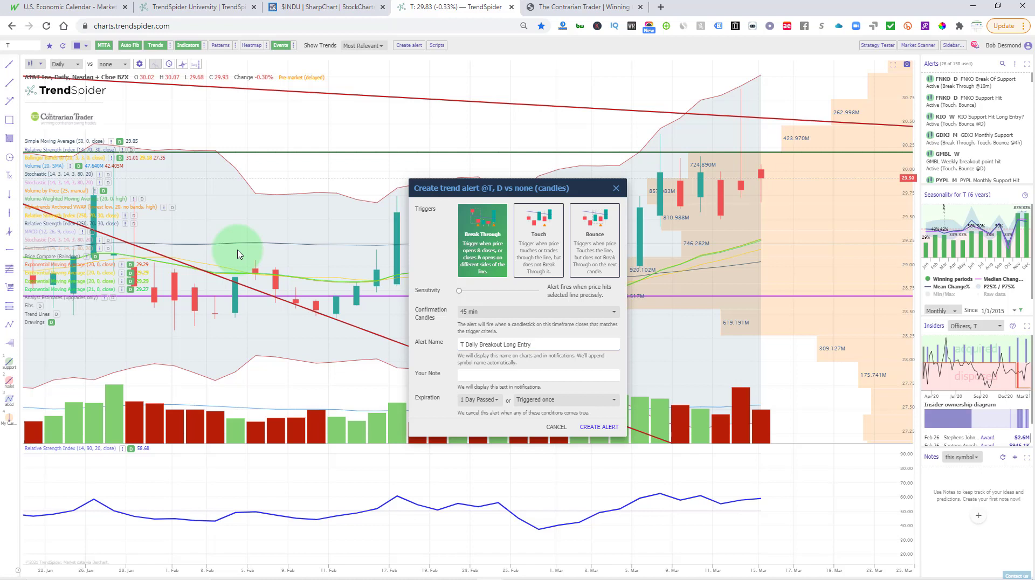
{"action": "left_click", "coordinate": [479, 399]}
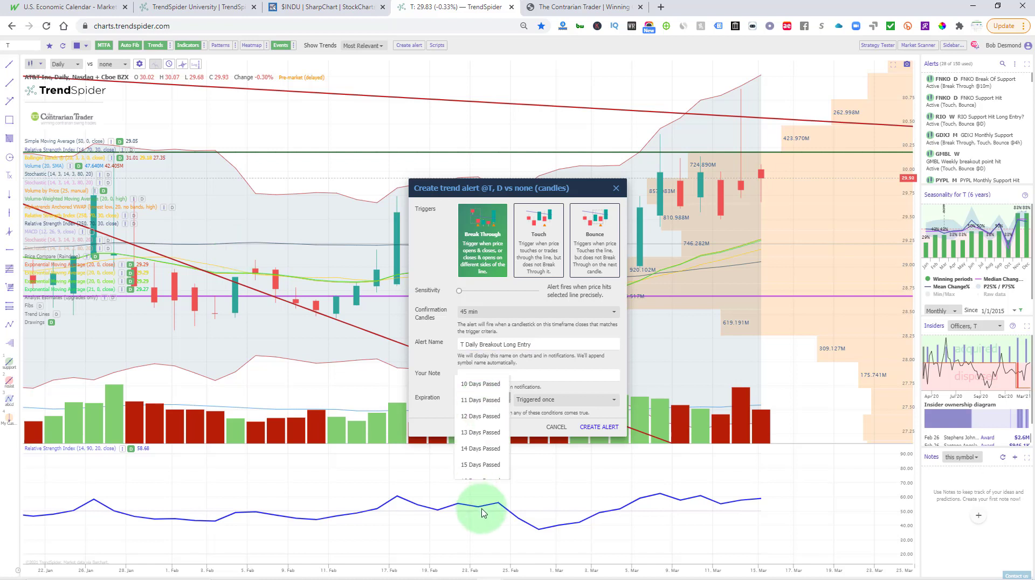
{"action": "left_click", "coordinate": [478, 438]}
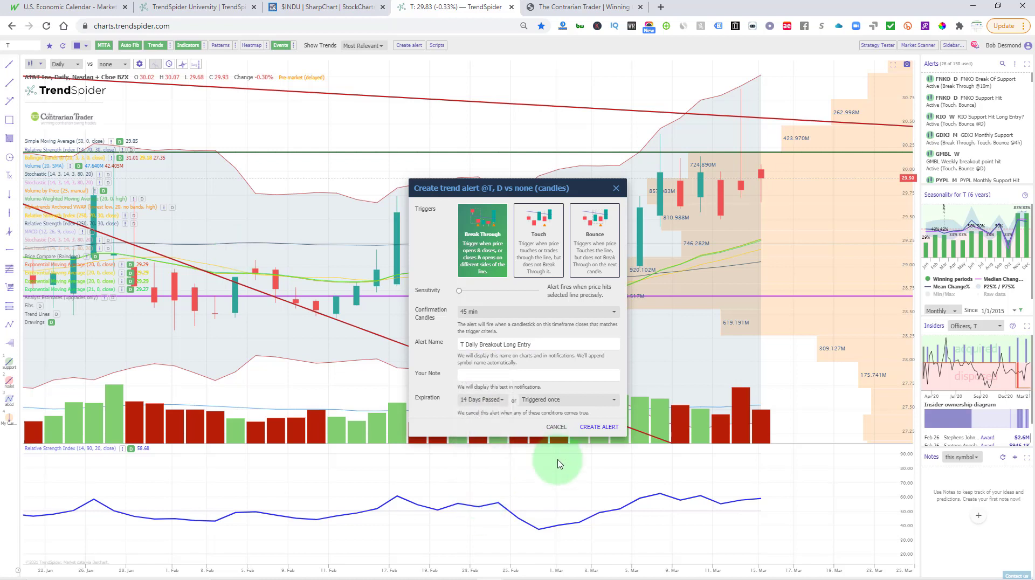
{"action": "left_click", "coordinate": [613, 429]}
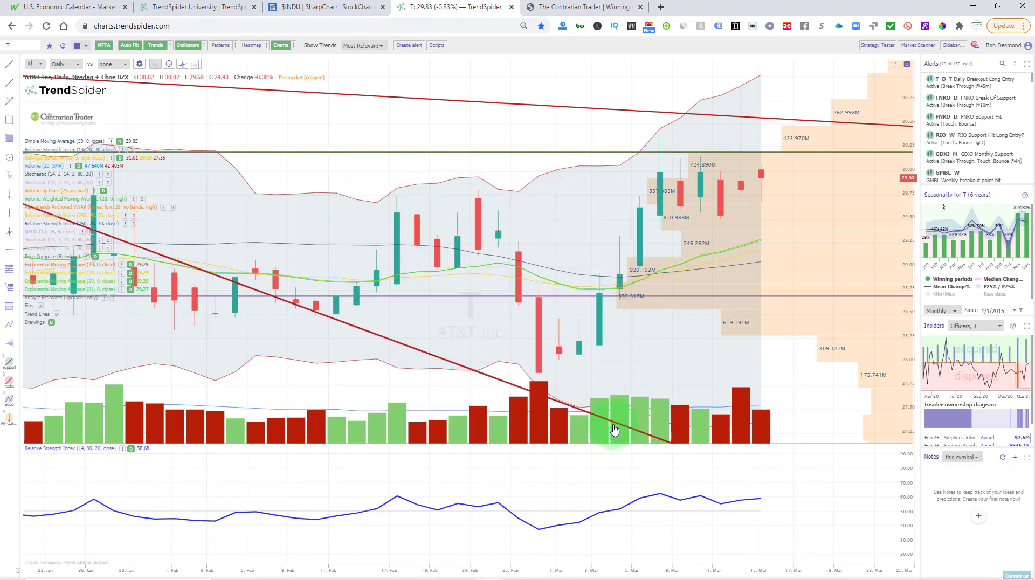
Place a horizontal support line on the daily T chart at about 29.6, starting at the mid-February candles
{"action": "left_click", "coordinate": [9, 249]}
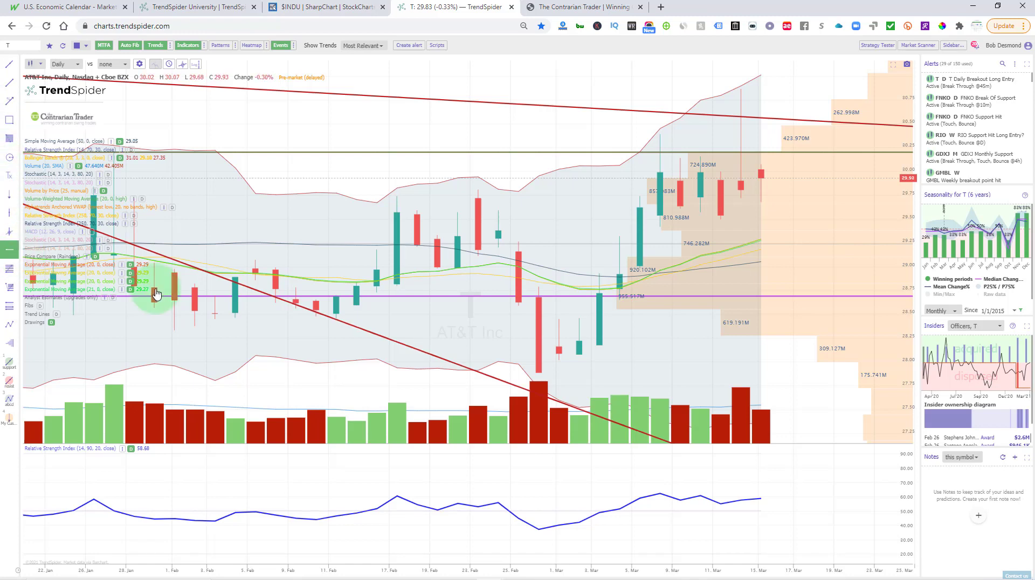
{"action": "left_click", "coordinate": [378, 211]}
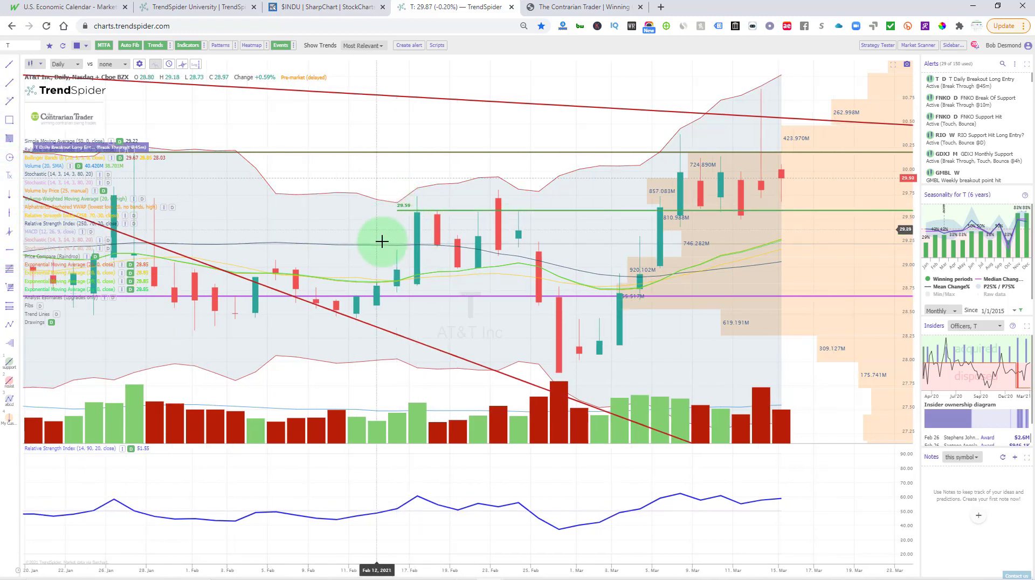
Create a Touch and Bounce alert on the new line: ±$0.03, 10 min candles, name "T Support Hit Weekly Chart", note "Long Entry Tight Stop", 30-day expiration
{"action": "right_click", "coordinate": [417, 206]}
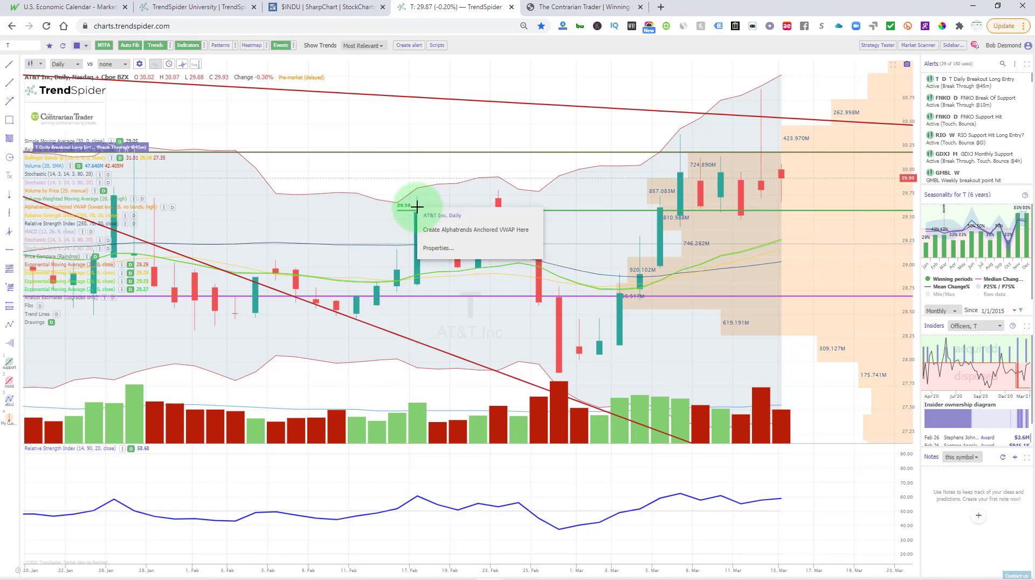
{"action": "left_click", "coordinate": [474, 289]}
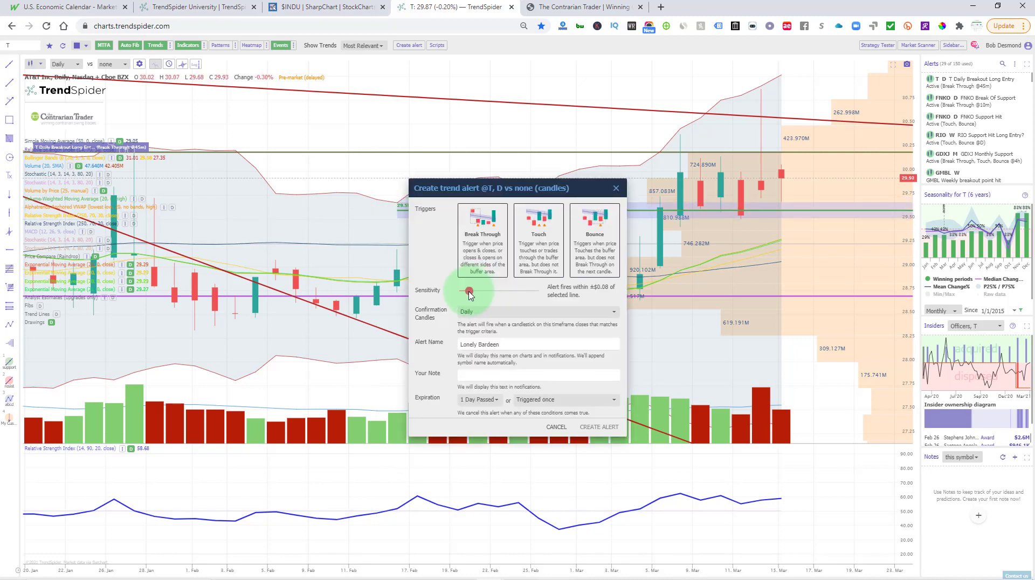
{"action": "left_click_drag", "start_coordinate": [470, 294], "coordinate": [463, 291]}
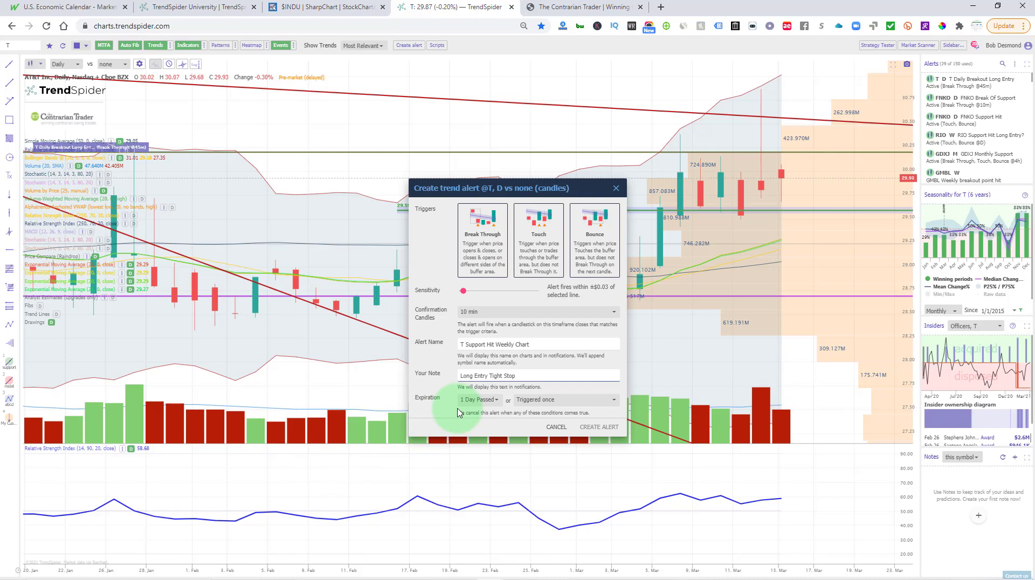
{"action": "left_click", "coordinate": [474, 401]}
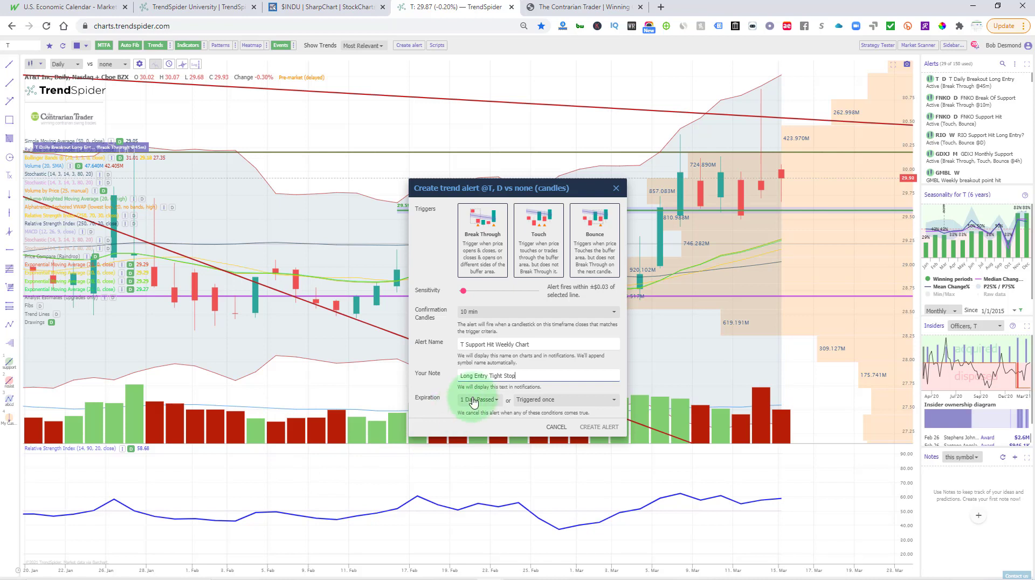
{"action": "scroll", "coordinate": [480, 423], "scroll_direction": "down", "scroll_amount": 8}
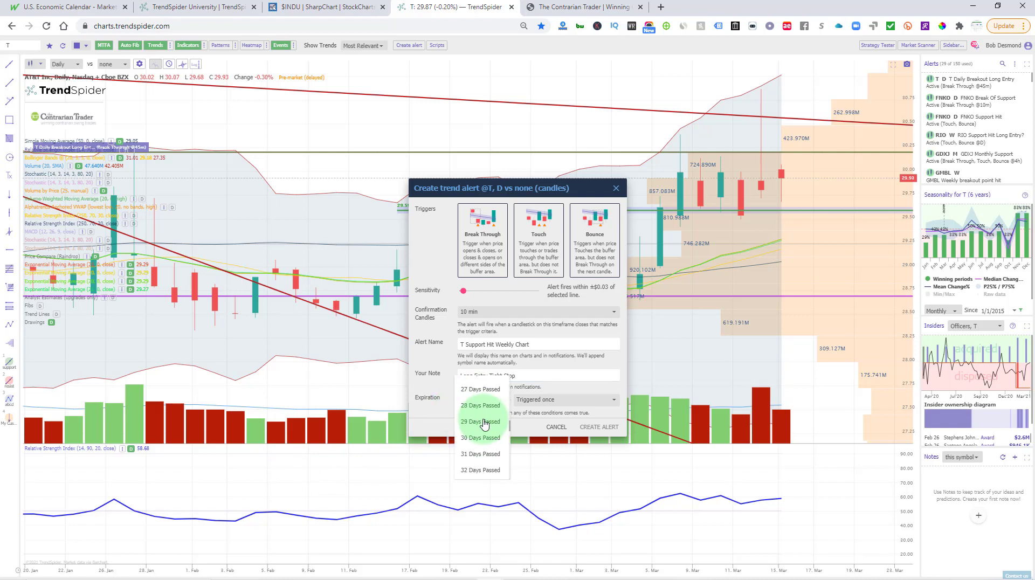
{"action": "left_click", "coordinate": [480, 438]}
{"action": "left_click", "coordinate": [536, 253]}
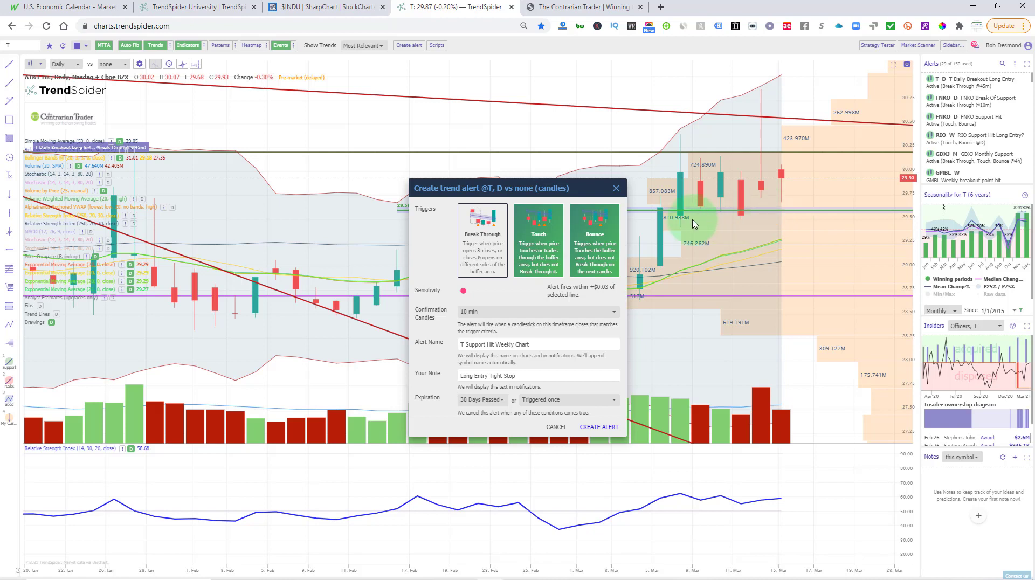
{"action": "left_click", "coordinate": [592, 426]}
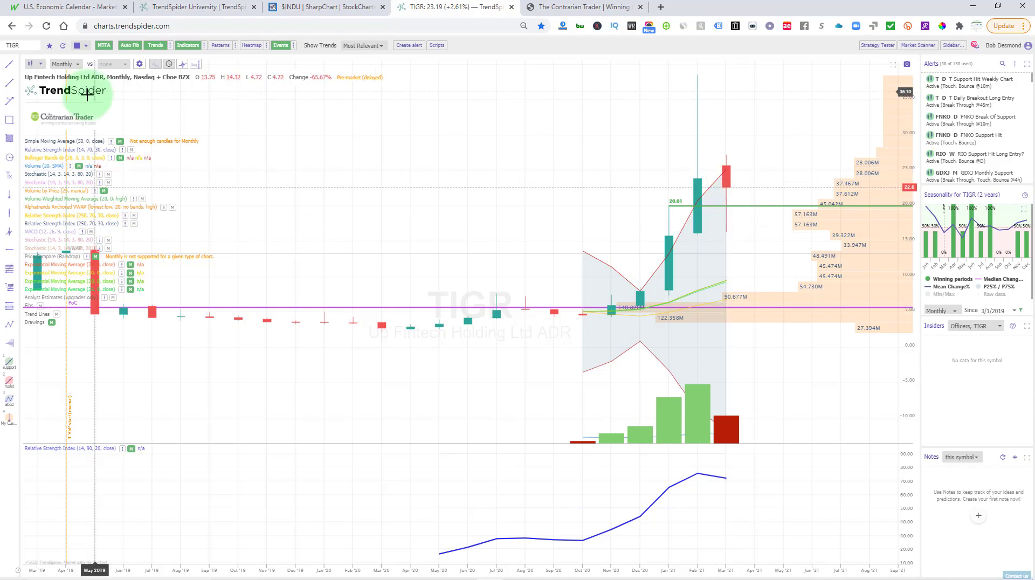
Switch TIGR to the weekly timeframe and draw a descending trend line from the mid-February high past the mid-March candle
{"action": "left_click", "coordinate": [59, 63]}
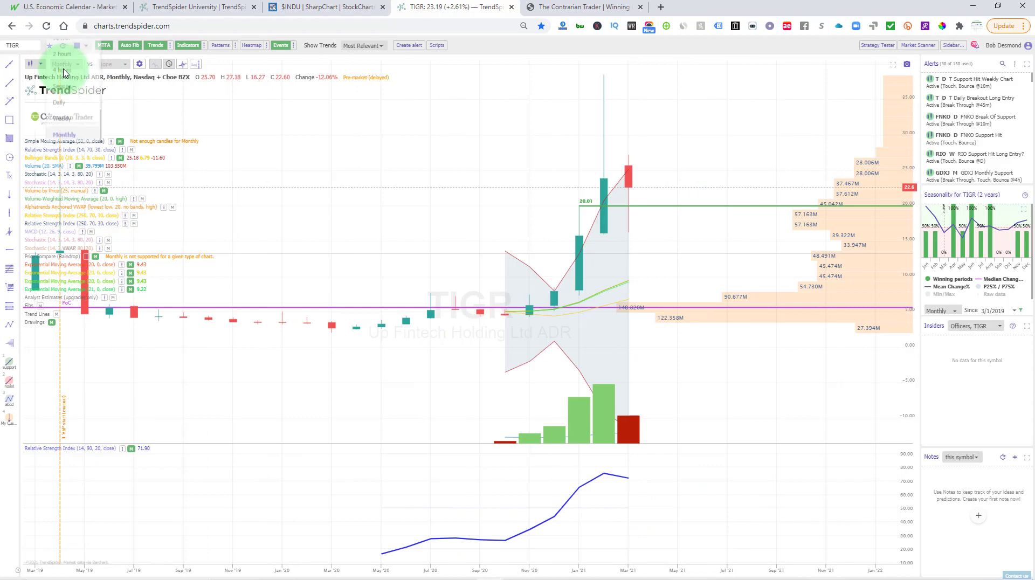
{"action": "left_click", "coordinate": [61, 118]}
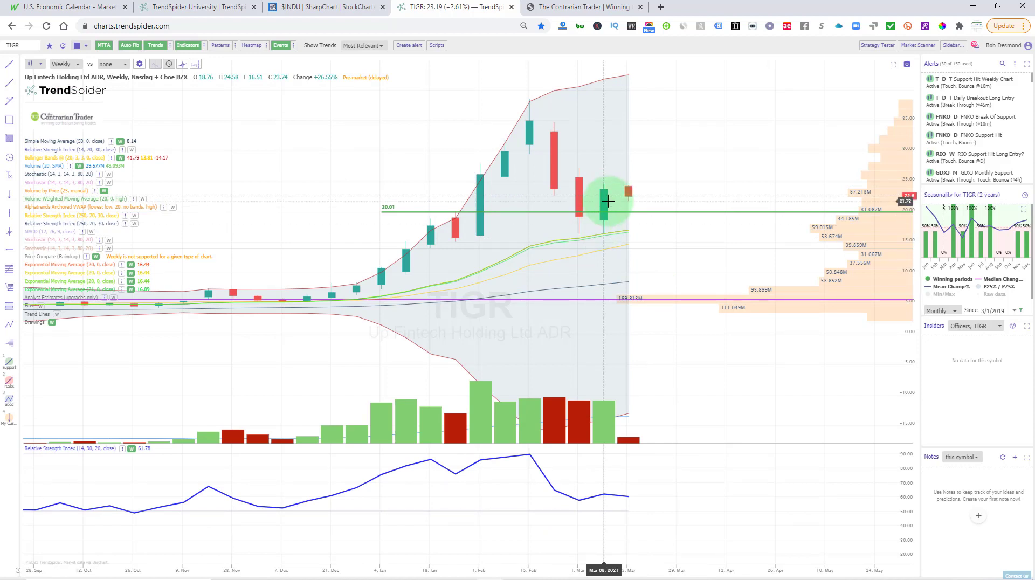
{"action": "left_click", "coordinate": [9, 64]}
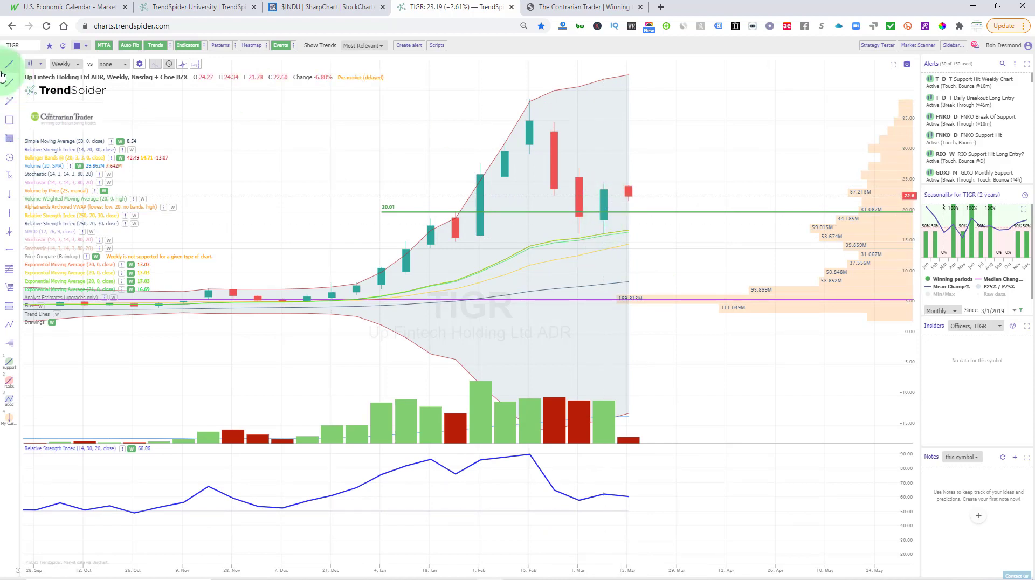
{"action": "mouse_move", "coordinate": [531, 87]}
{"action": "left_mouse_down"}
{"action": "mouse_move", "coordinate": [545, 178]}
{"action": "mouse_move", "coordinate": [643, 234]}
{"action": "left_mouse_up"}
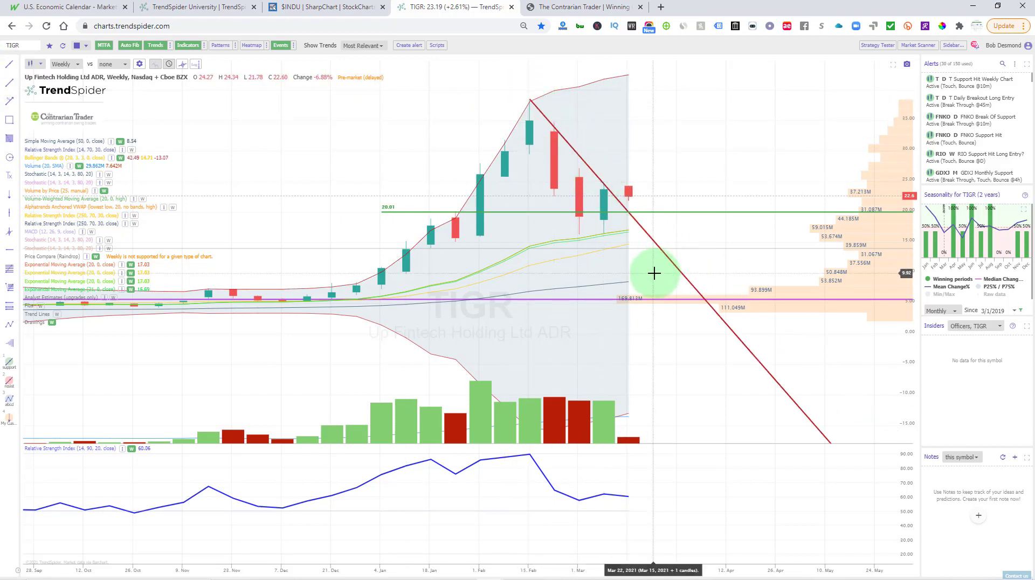
Create a Touch and Bounce alert on TIGR's horizontal line: ±$0.50, 30 min candles, name "TIGR Retest Weekly Support", note "Long Entry", 16-day expiration
{"action": "right_click", "coordinate": [638, 212]}
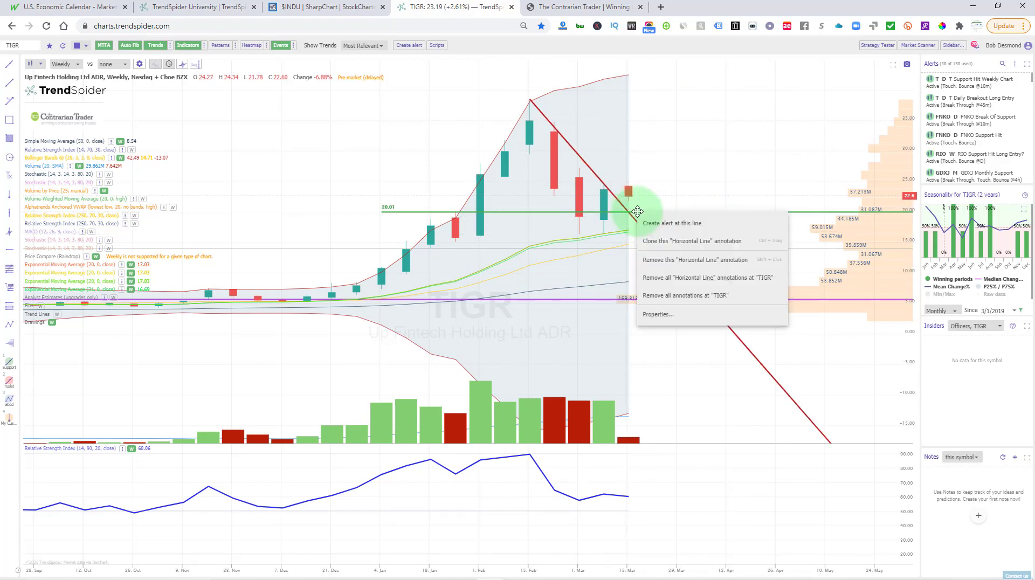
{"action": "left_click", "coordinate": [660, 224]}
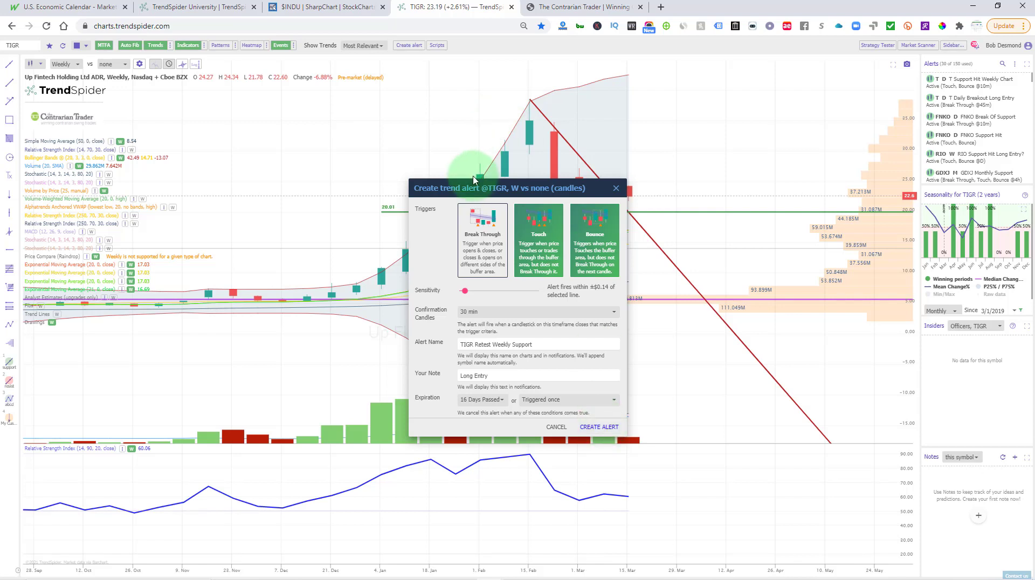
{"action": "left_click_drag", "start_coordinate": [473, 186], "coordinate": [288, 144]}
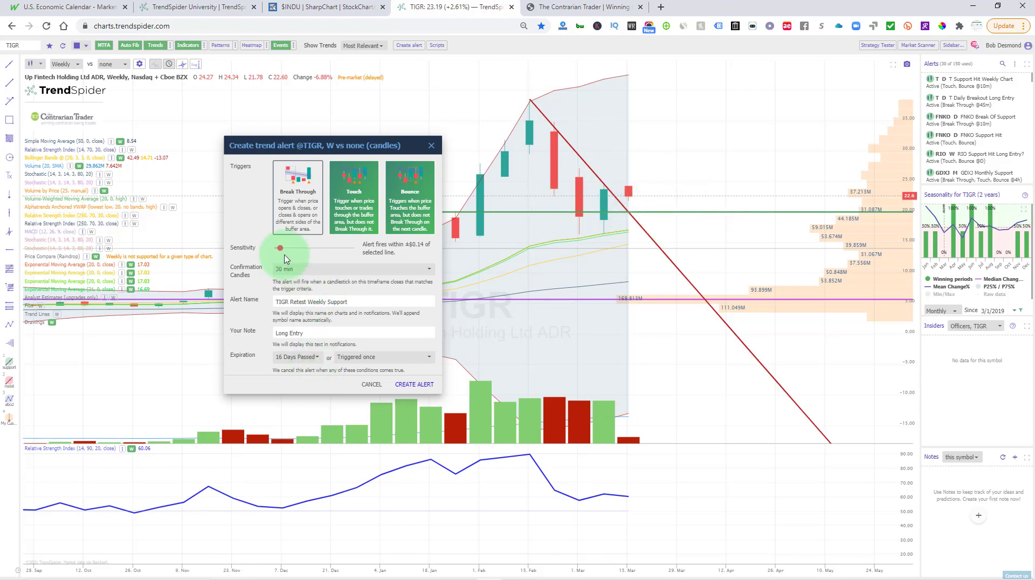
{"action": "left_click_drag", "start_coordinate": [282, 248], "coordinate": [296, 251]}
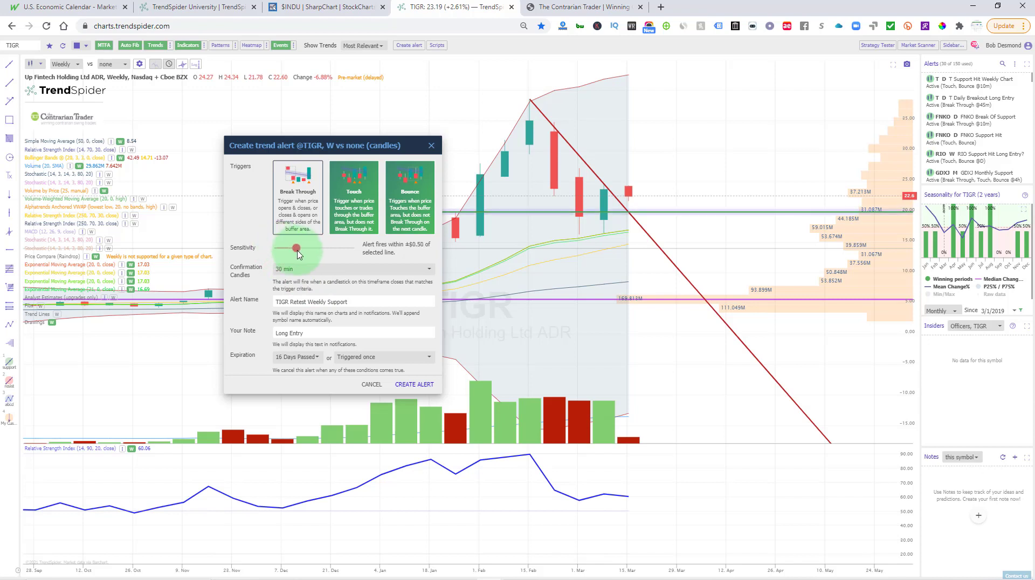
{"action": "left_click", "coordinate": [422, 382]}
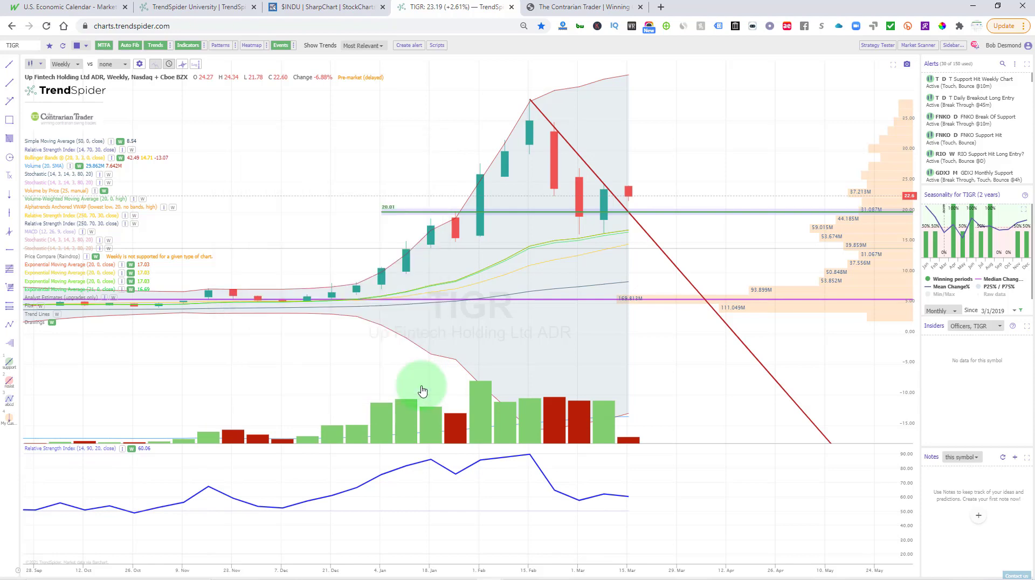
Switch TIGR to the daily timeframe and examine the February and March candles around the support and trend lines
{"action": "left_click", "coordinate": [63, 64]}
{"action": "left_click", "coordinate": [62, 108]}
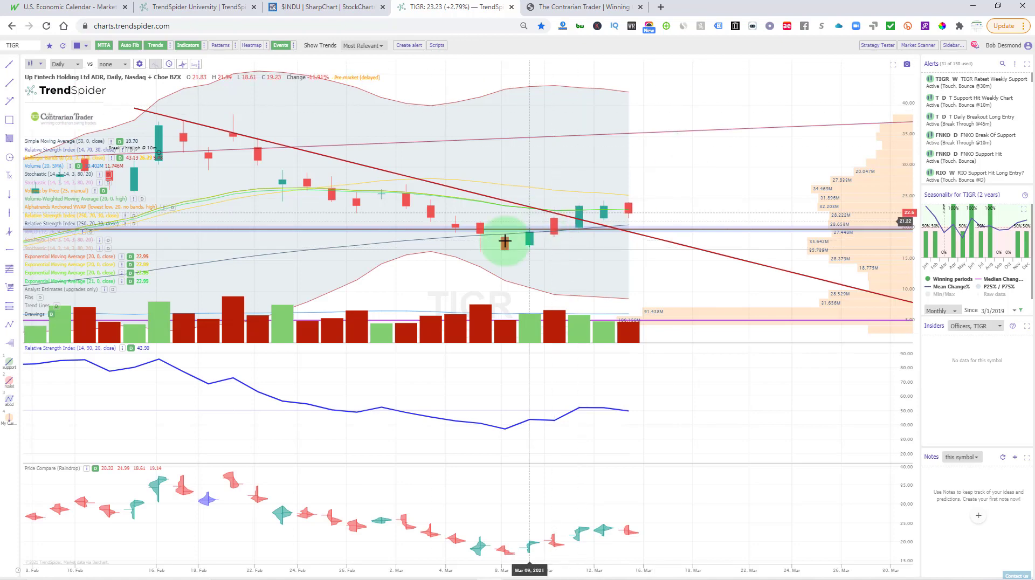
{"action": "left_click_drag", "start_coordinate": [555, 250], "coordinate": [701, 224]}
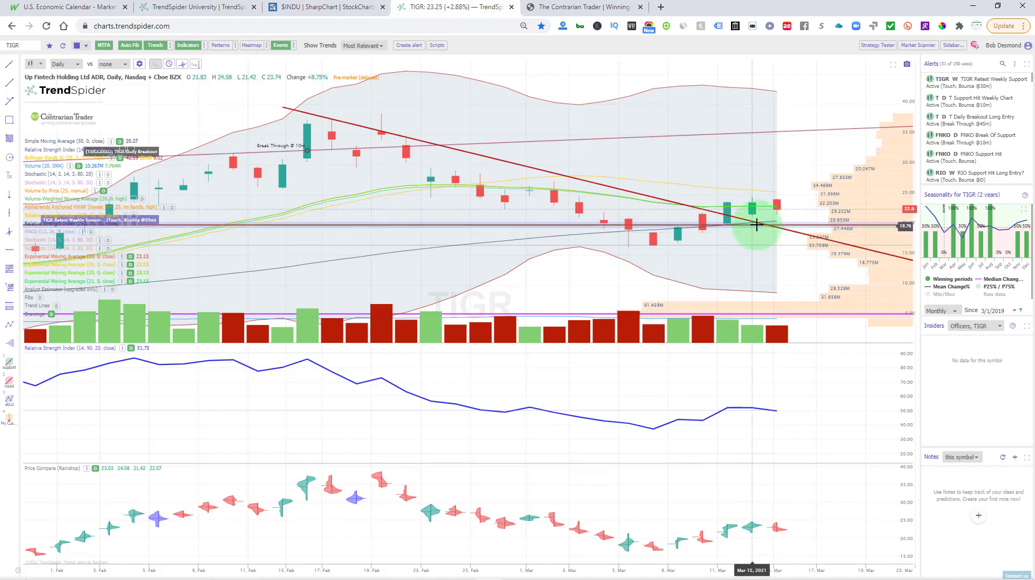
Load the monthly MMM chart and place up-arrow markers below the October 2019, April 2020 and November 2020 candles
{"action": "left_click", "coordinate": [161, 64]}
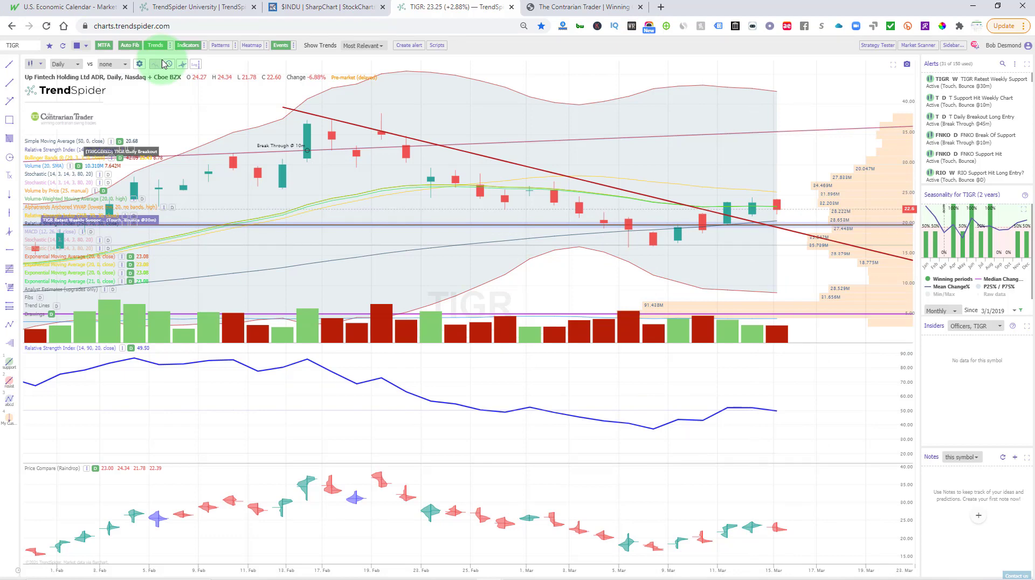
{"action": "left_click", "coordinate": [76, 133]}
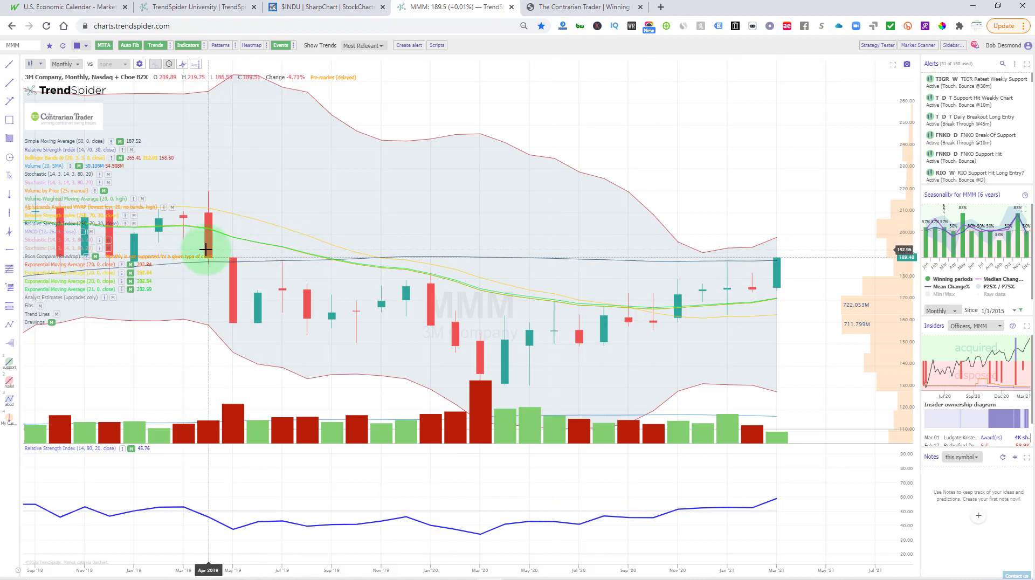
{"action": "left_click", "coordinate": [9, 194]}
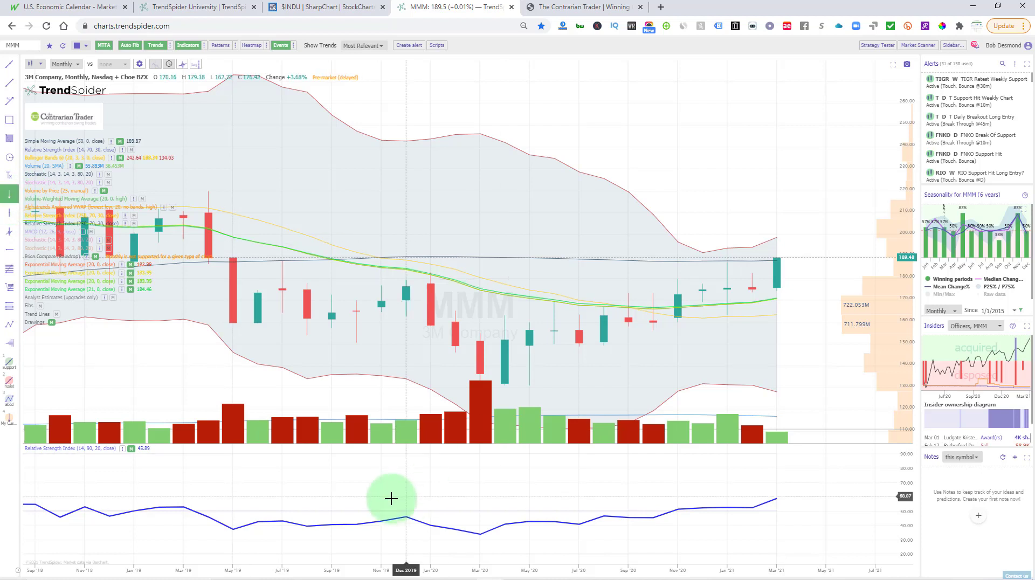
{"action": "left_click", "coordinate": [357, 356]}
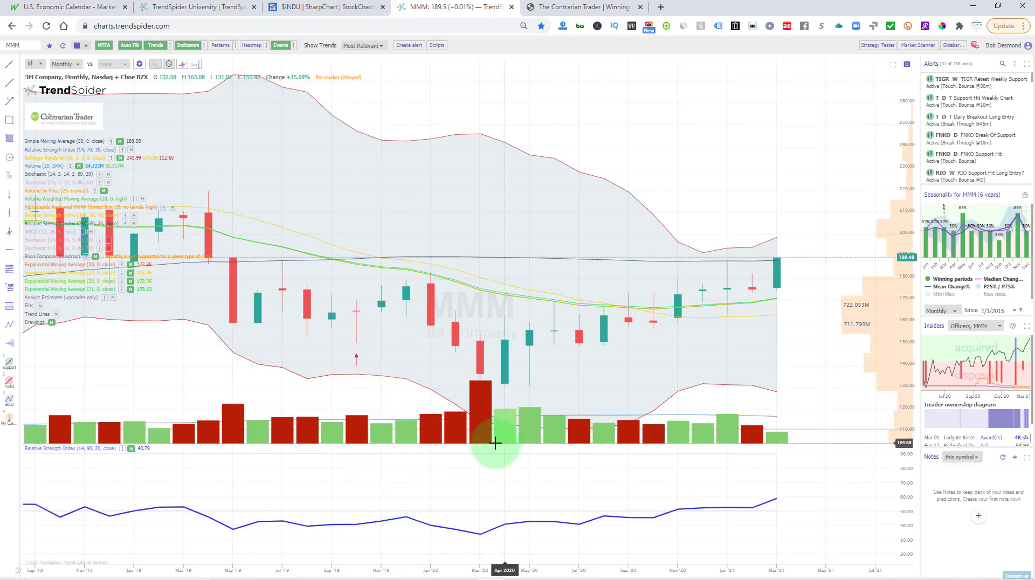
{"action": "left_click", "coordinate": [9, 194]}
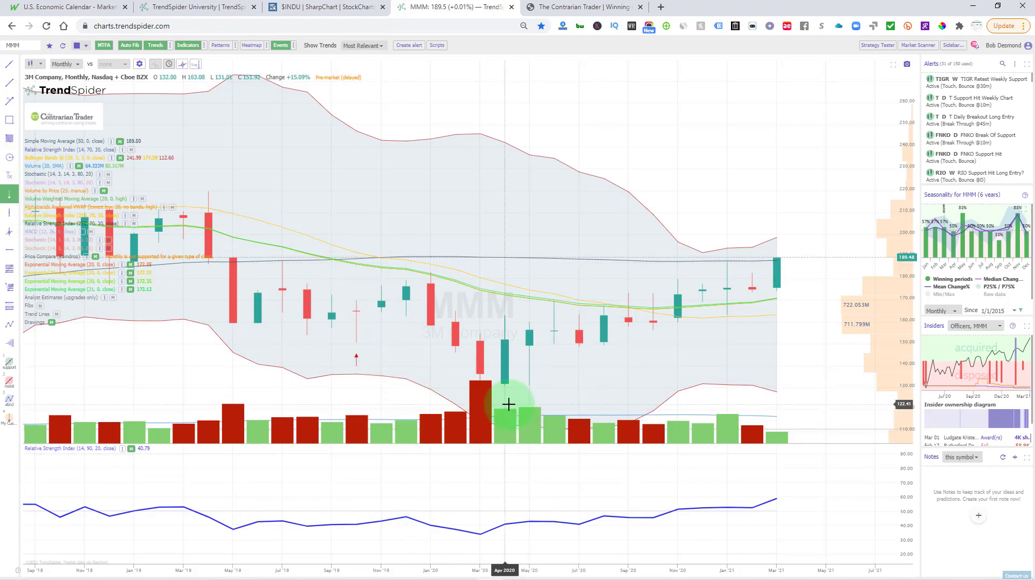
{"action": "left_click", "coordinate": [682, 459]}
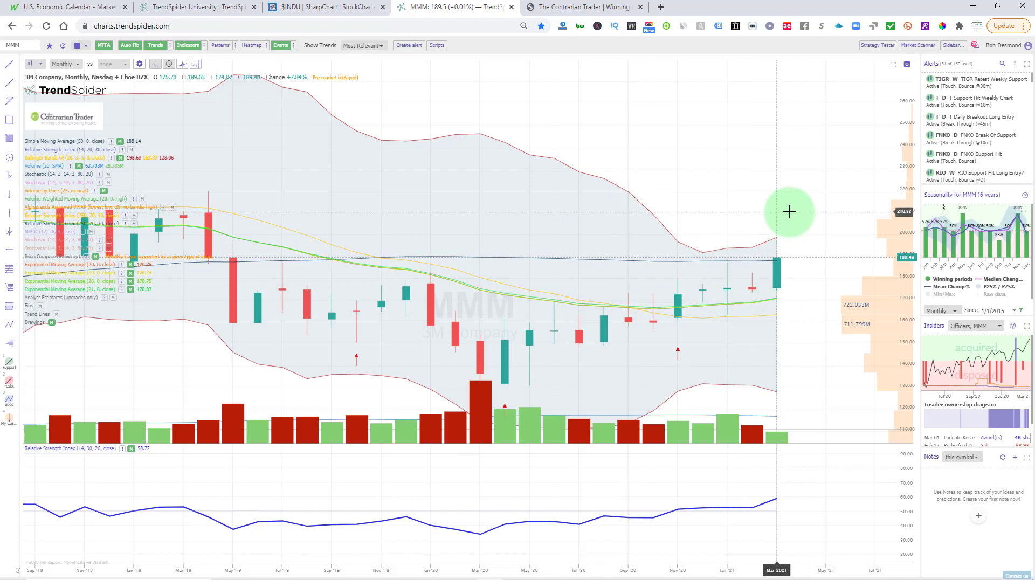
Review MMM on the weekly timeframe and switch it to the daily timeframe
{"action": "left_click", "coordinate": [65, 64]}
{"action": "left_click", "coordinate": [64, 120]}
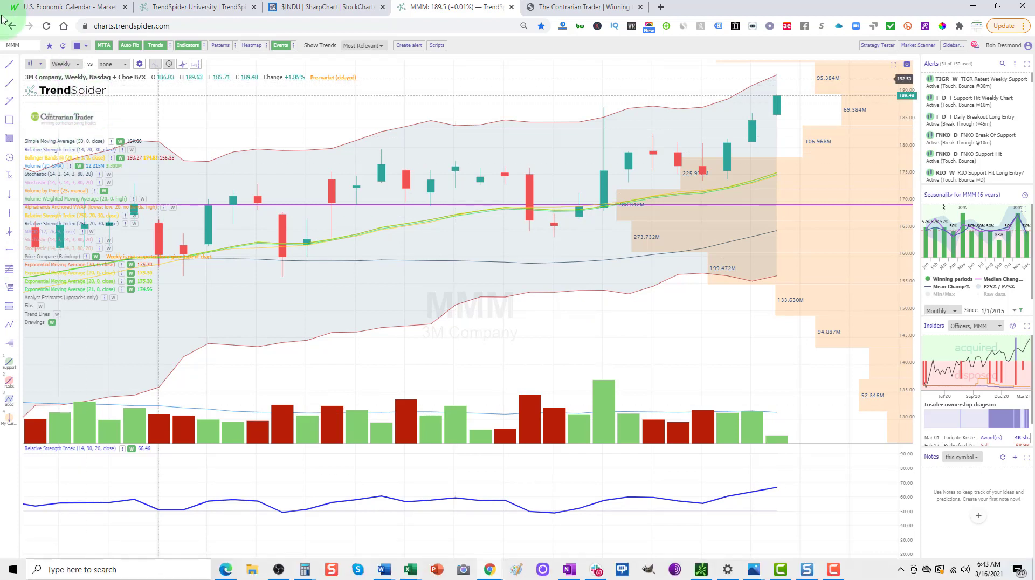
{"action": "left_click", "coordinate": [56, 66]}
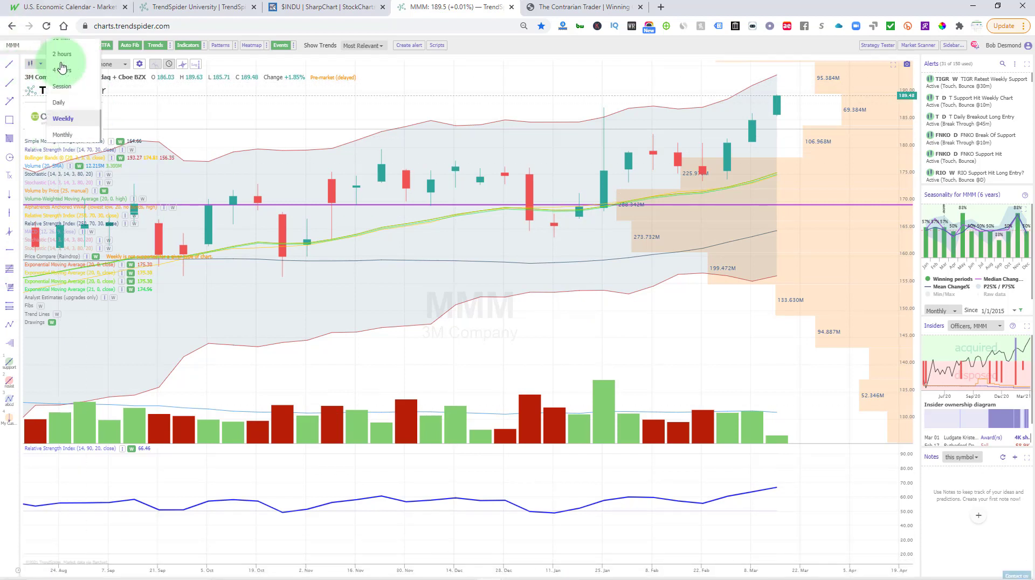
{"action": "left_click", "coordinate": [59, 103]}
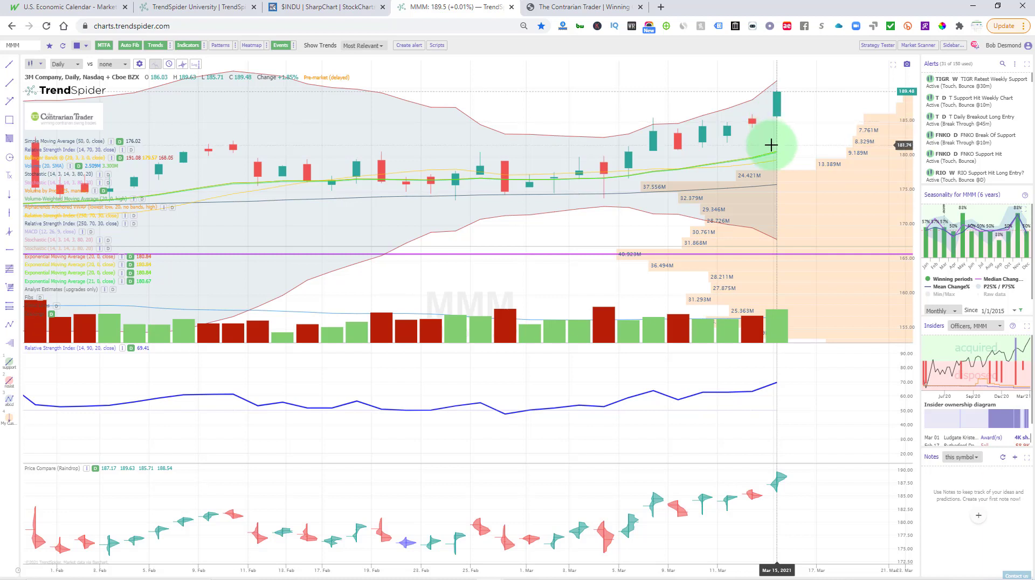
Draw a rising trend line on MMM's daily RSI from the late-February low toward the right end of the chart
{"action": "left_click", "coordinate": [9, 64]}
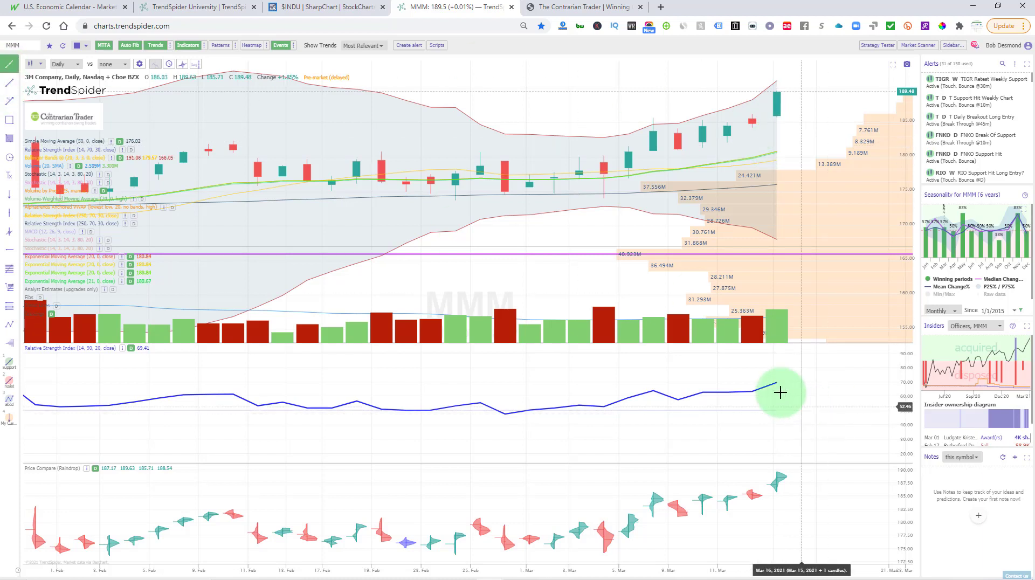
{"action": "left_click", "coordinate": [506, 418]}
{"action": "left_click", "coordinate": [911, 380]}
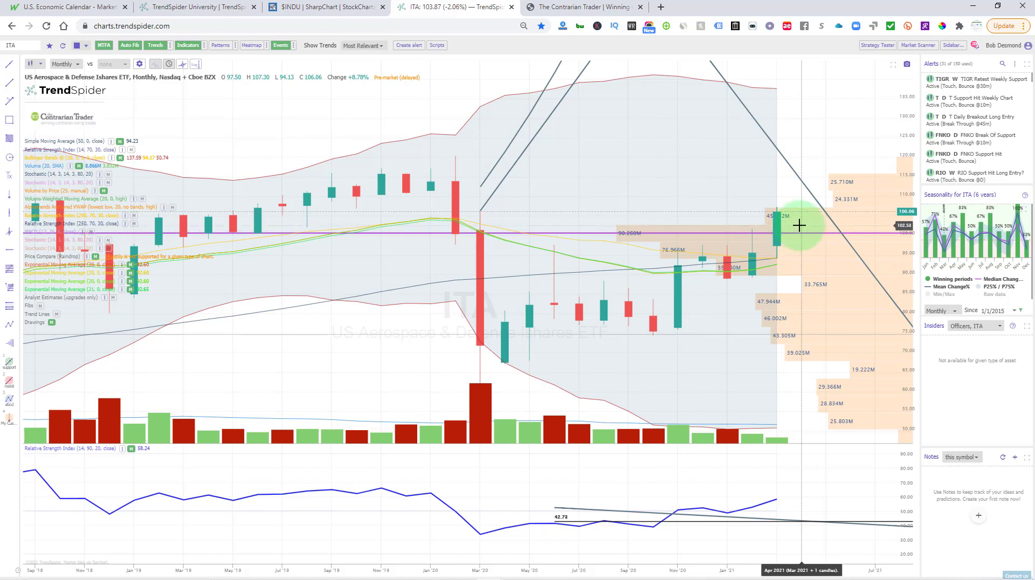
Place a horizontal line on the monthly ITA chart at about 102.4, starting at the June 2020 candle
{"action": "left_click", "coordinate": [9, 249]}
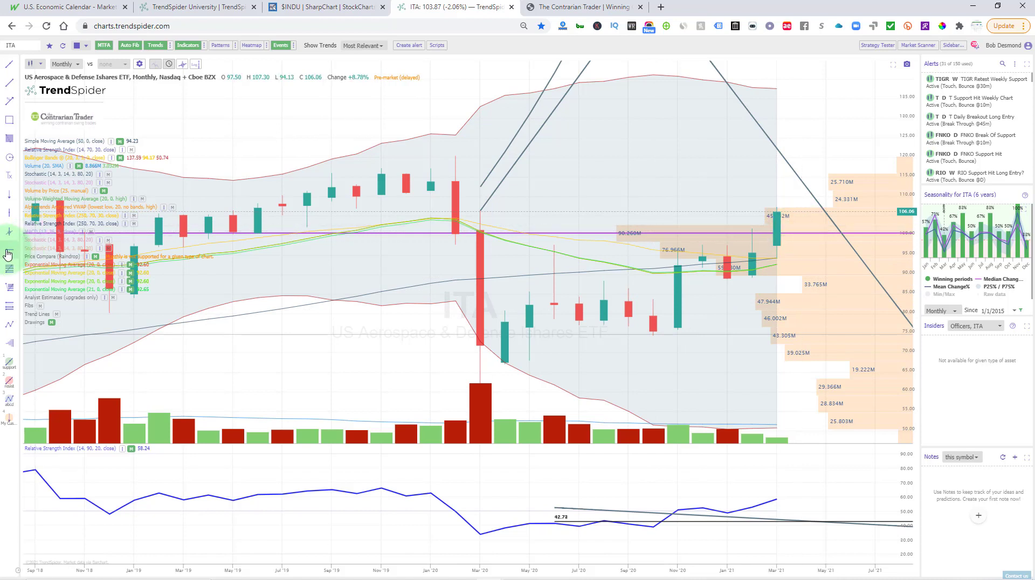
{"action": "left_click", "coordinate": [586, 217]}
{"action": "left_click_drag", "start_coordinate": [586, 216], "coordinate": [556, 222]}
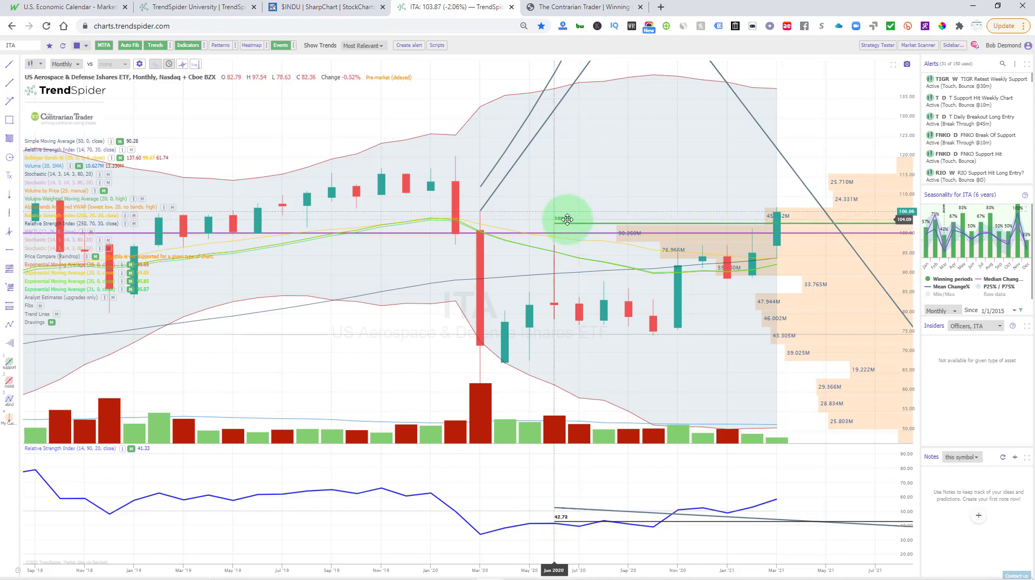
{"action": "left_click", "coordinate": [592, 302]}
{"action": "left_click", "coordinate": [604, 238]}
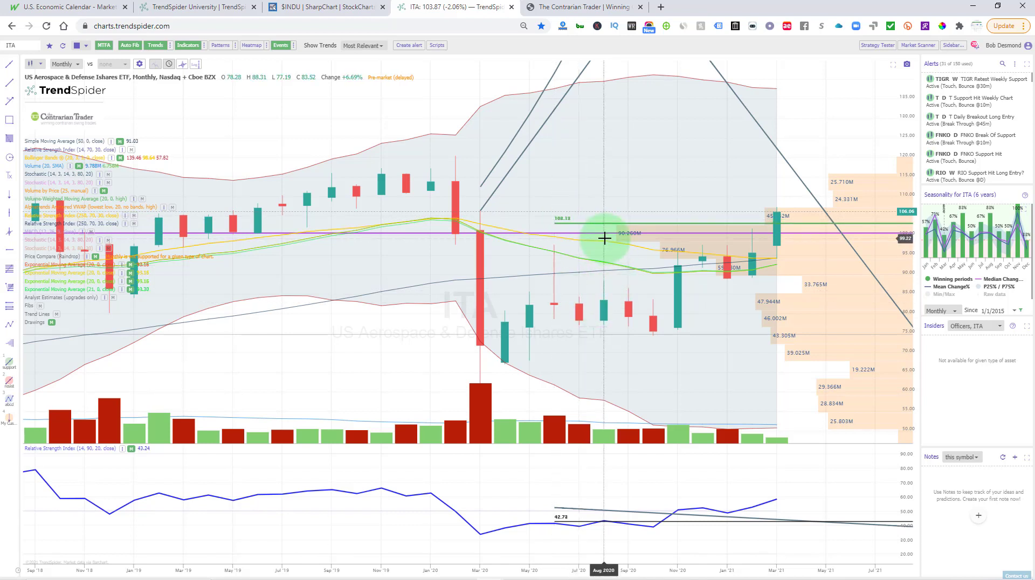
{"action": "left_click", "coordinate": [775, 221]}
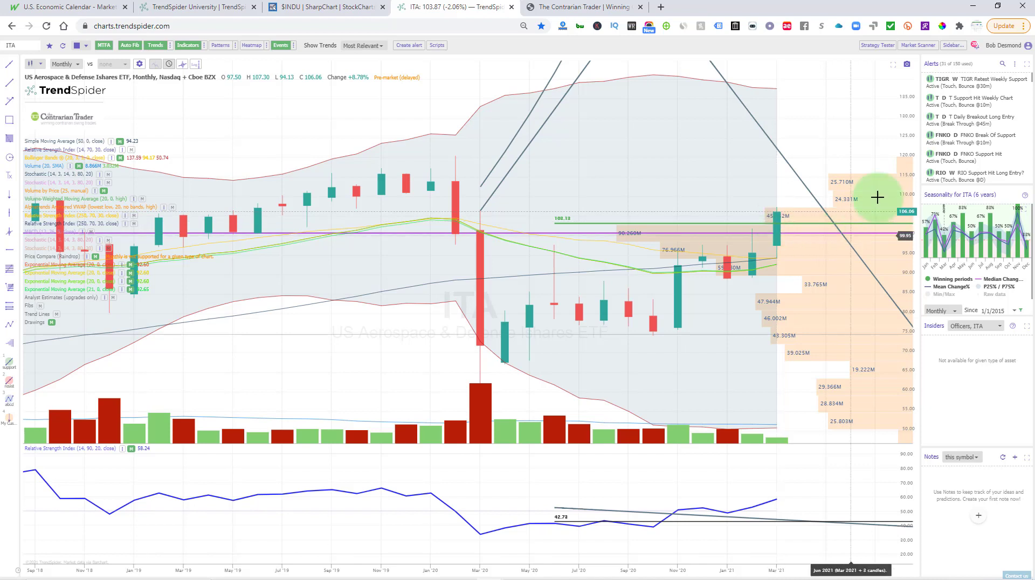
Switch ITA to the weekly timeframe and set up an alert on the new horizontal line with the Touch and Bounce triggers
{"action": "left_click", "coordinate": [62, 65]}
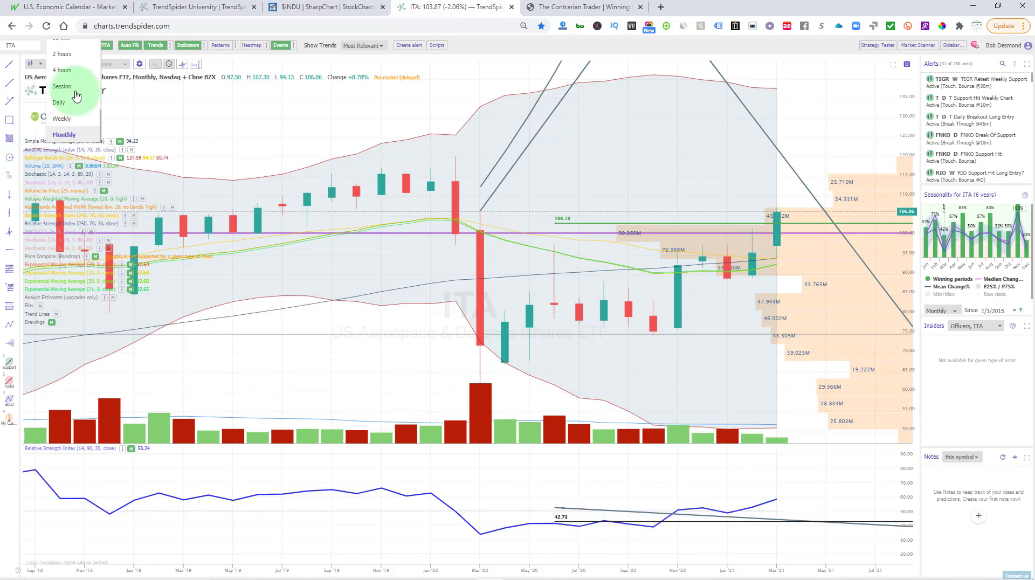
{"action": "left_click", "coordinate": [65, 119]}
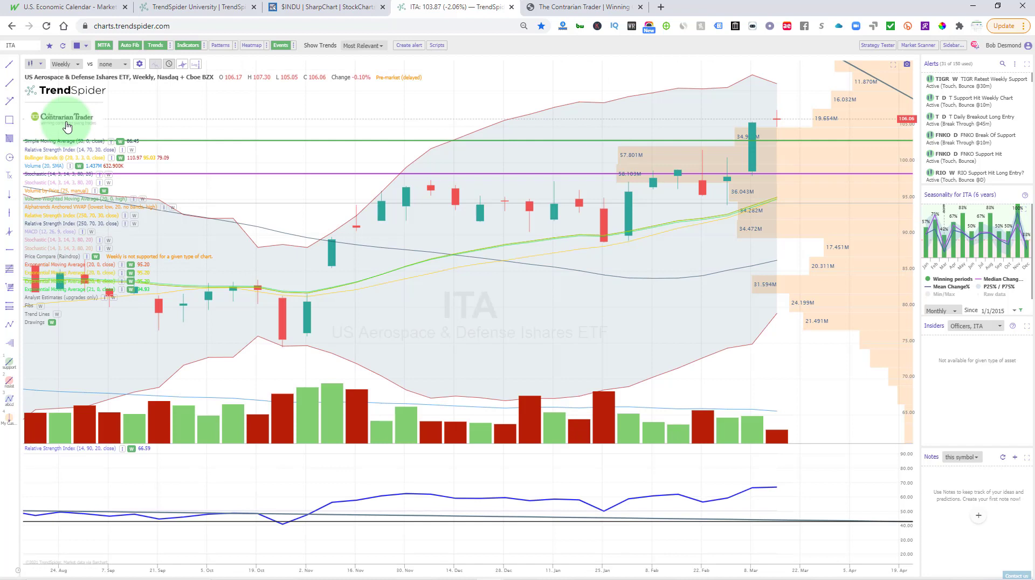
{"action": "right_click", "coordinate": [779, 140]}
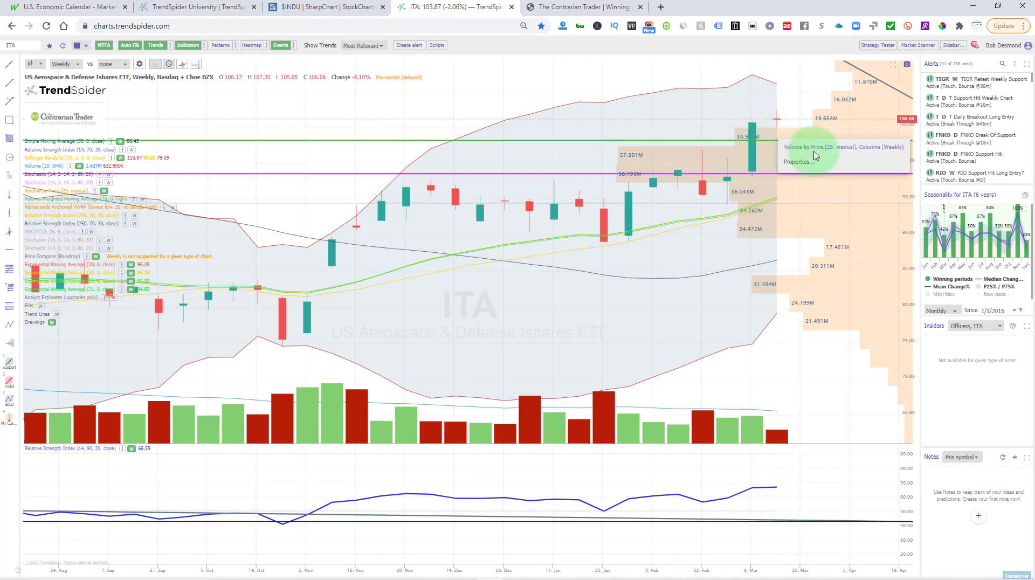
{"action": "right_click", "coordinate": [722, 141]}
{"action": "left_click", "coordinate": [733, 153]}
{"action": "left_click", "coordinate": [485, 269]}
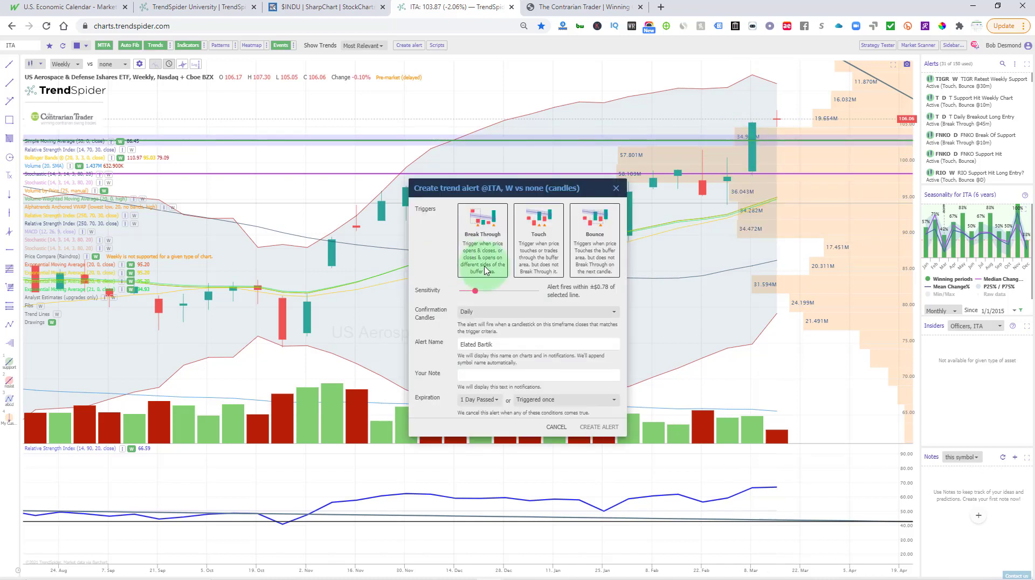
{"action": "left_click", "coordinate": [538, 248]}
{"action": "left_click", "coordinate": [593, 248]}
Set the ITA alert to ±$0.39 sensitivity and 30 min candles, name it "ITA Long Entry Weekly Timeframe" and choose a 14-day expiration
{"action": "left_click", "coordinate": [474, 291]}
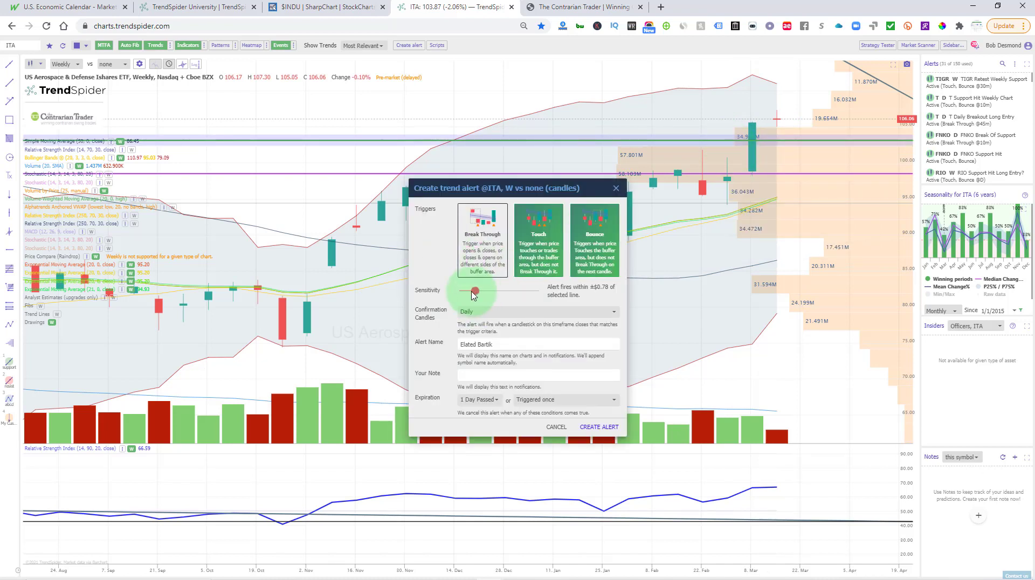
{"action": "left_click", "coordinate": [482, 312]}
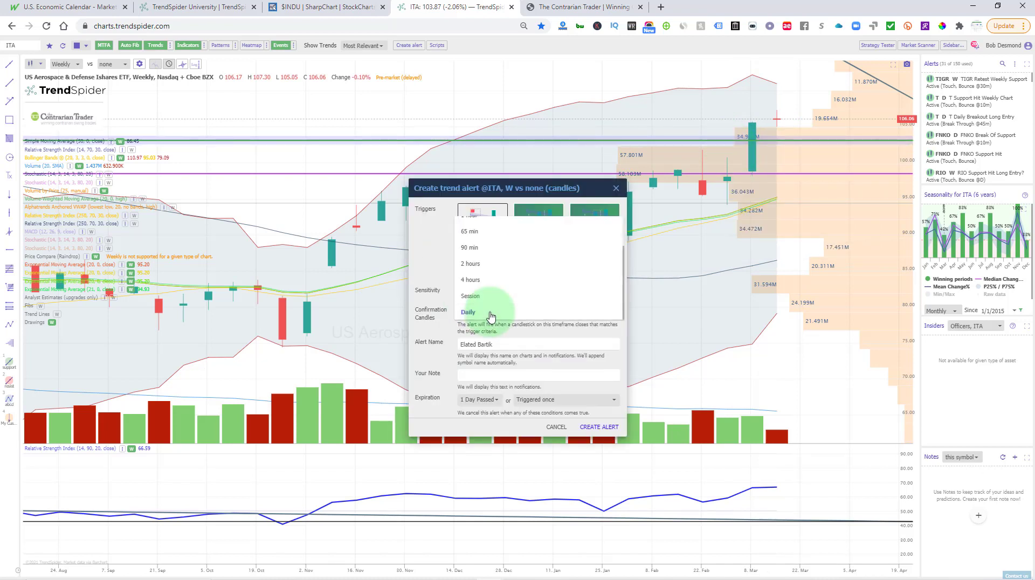
{"action": "left_click", "coordinate": [441, 270]}
{"action": "left_click", "coordinate": [467, 291]}
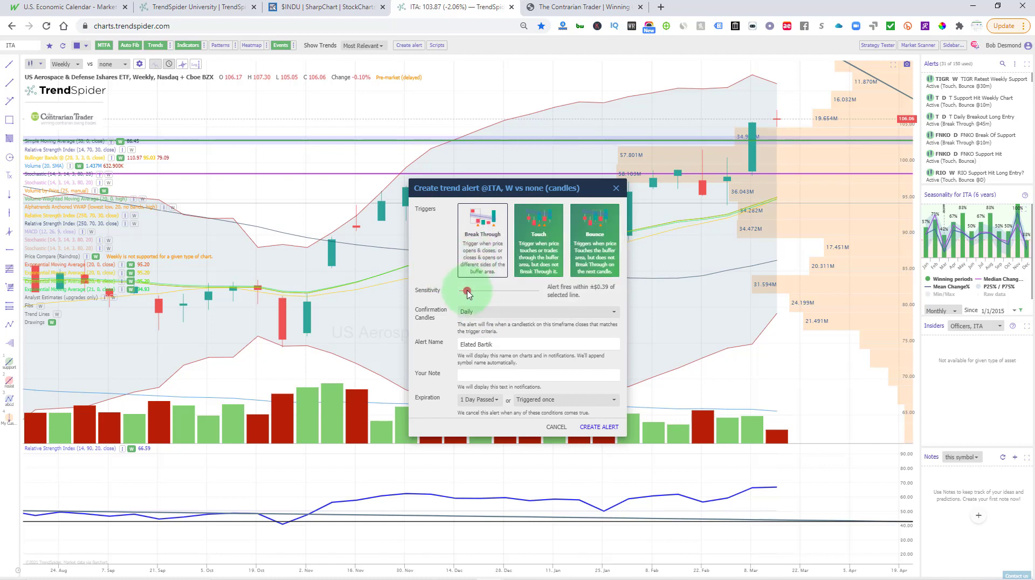
{"action": "left_click_drag", "start_coordinate": [469, 293], "coordinate": [468, 295]}
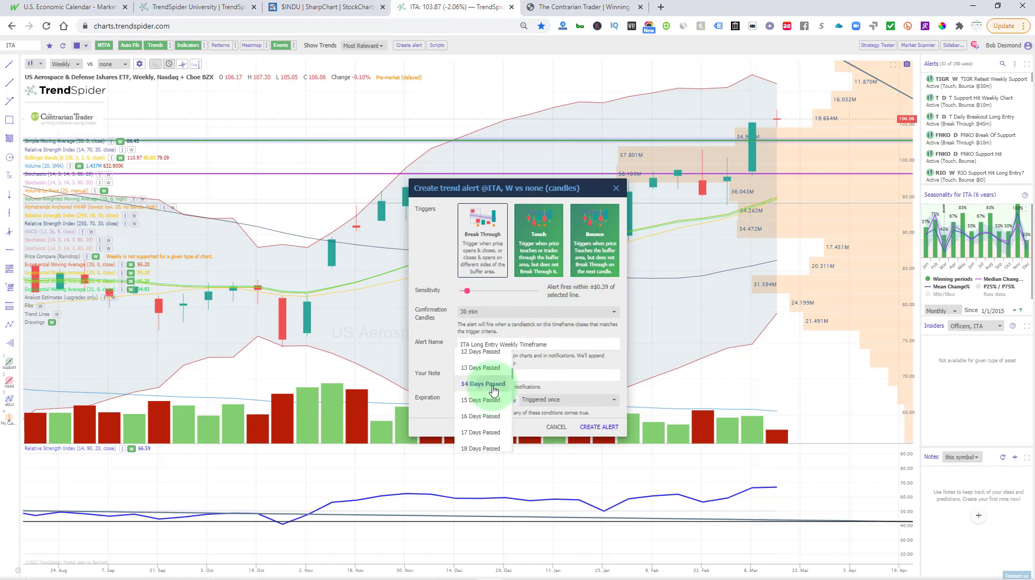
{"action": "left_click", "coordinate": [491, 419]}
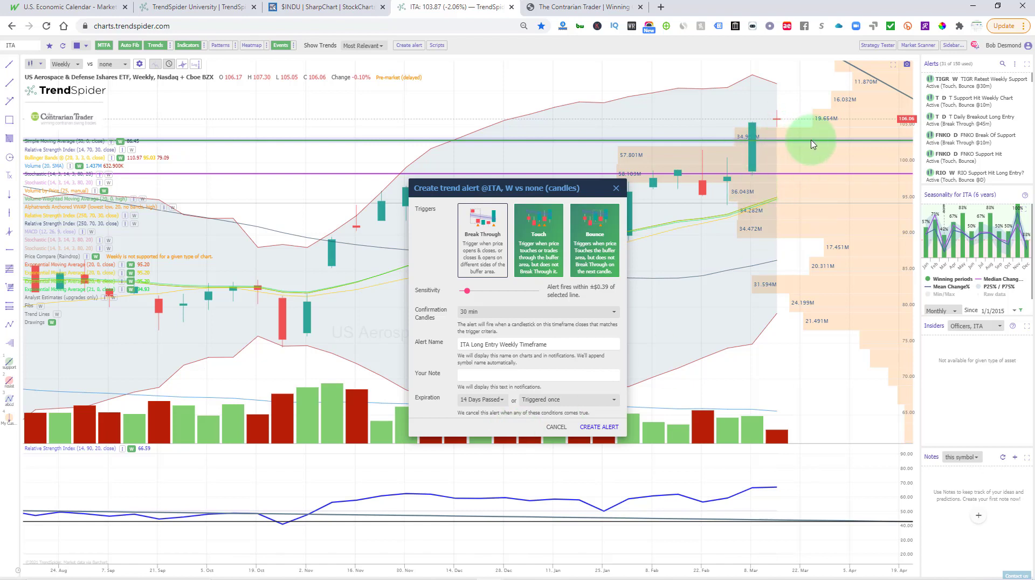
Create the configured ITA weekly alert and switch the ITA chart to the daily timeframe
{"action": "left_click", "coordinate": [604, 427]}
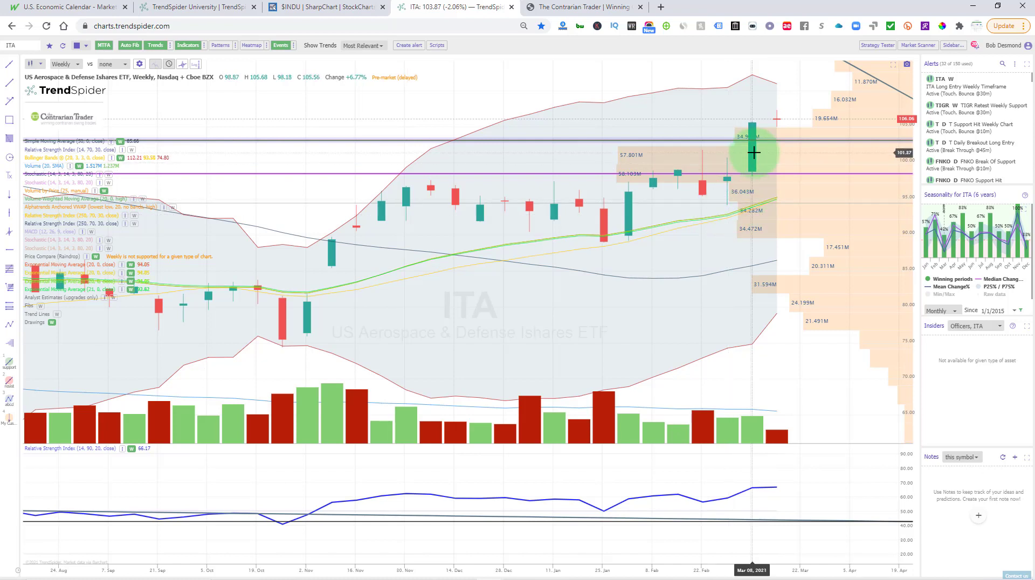
{"action": "left_click", "coordinate": [66, 64]}
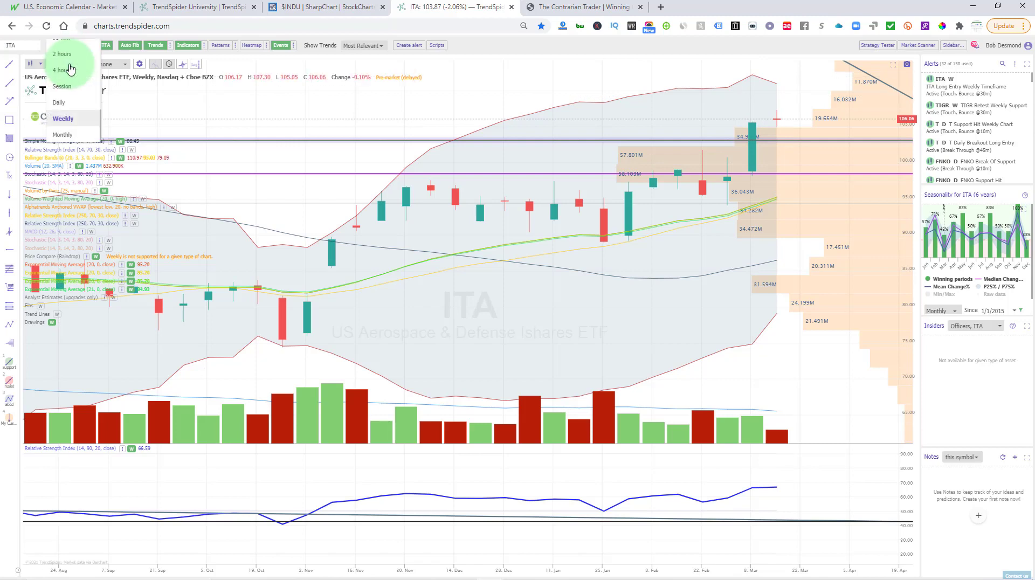
{"action": "left_click", "coordinate": [67, 102]}
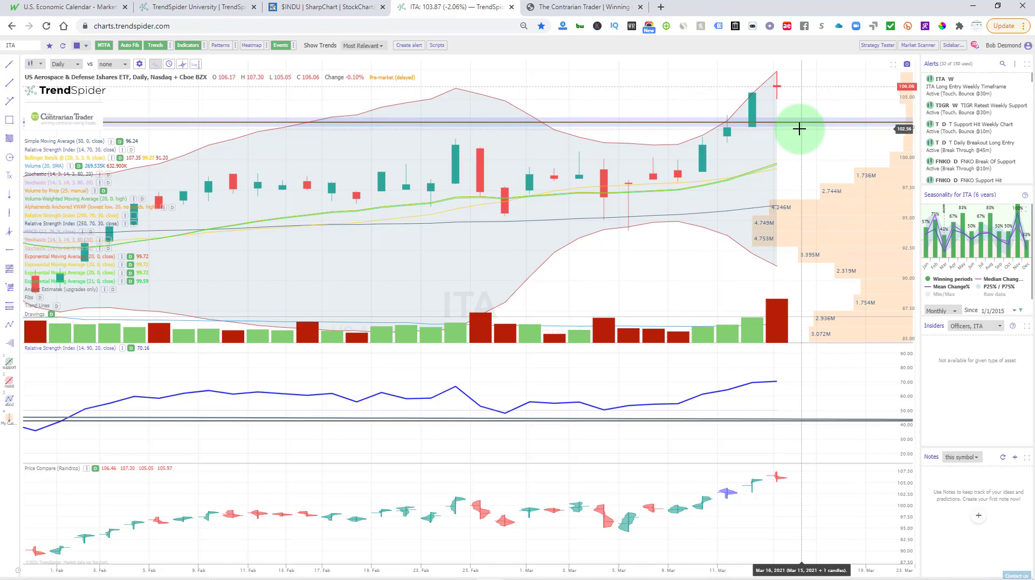
Bring up United States Steel (X) on the monthly timeframe, followed by the weekly timeframe
{"action": "left_click", "coordinate": [66, 134]}
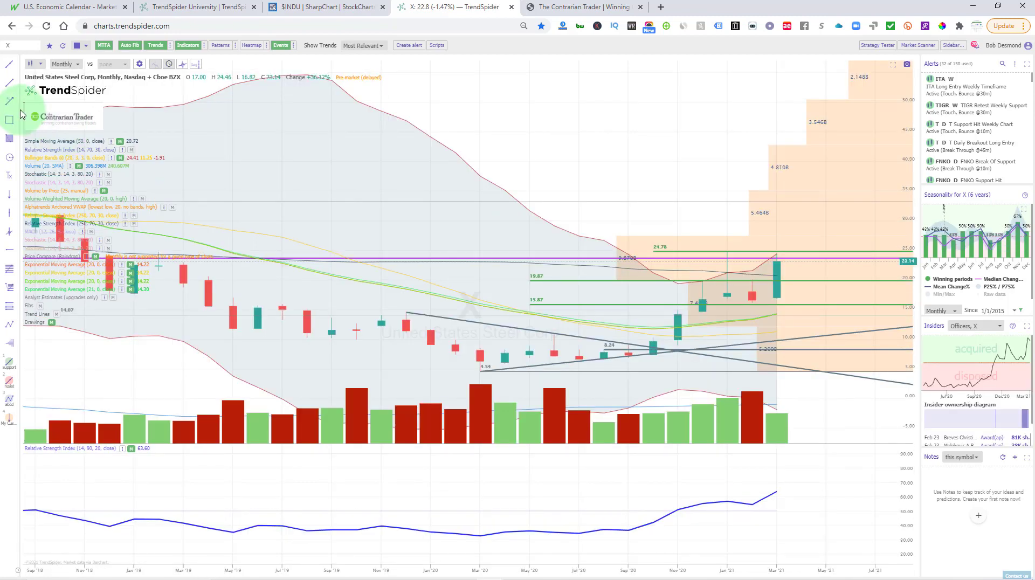
{"action": "left_click", "coordinate": [811, 280]}
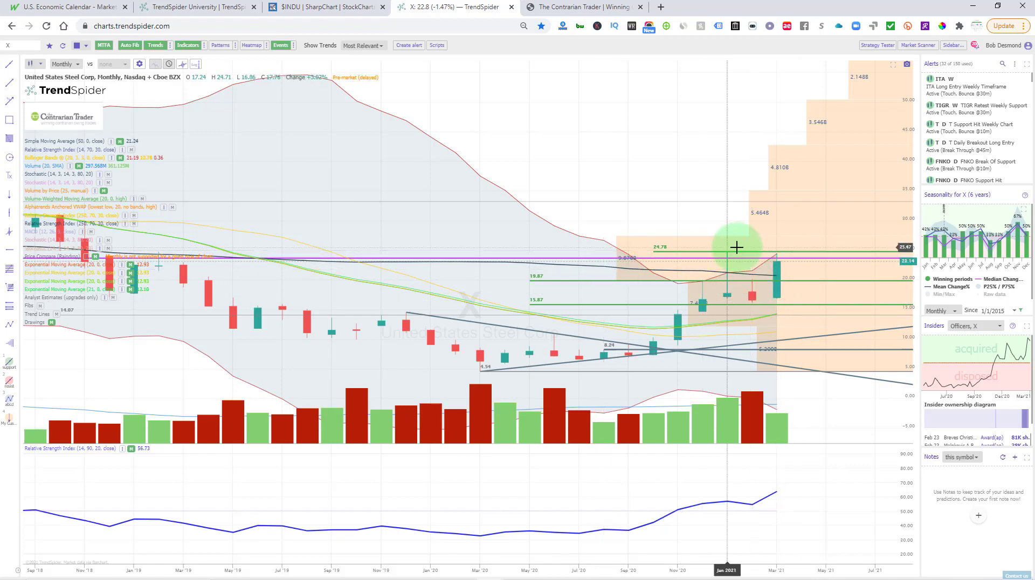
{"action": "left_click", "coordinate": [65, 64]}
{"action": "left_click", "coordinate": [65, 115]}
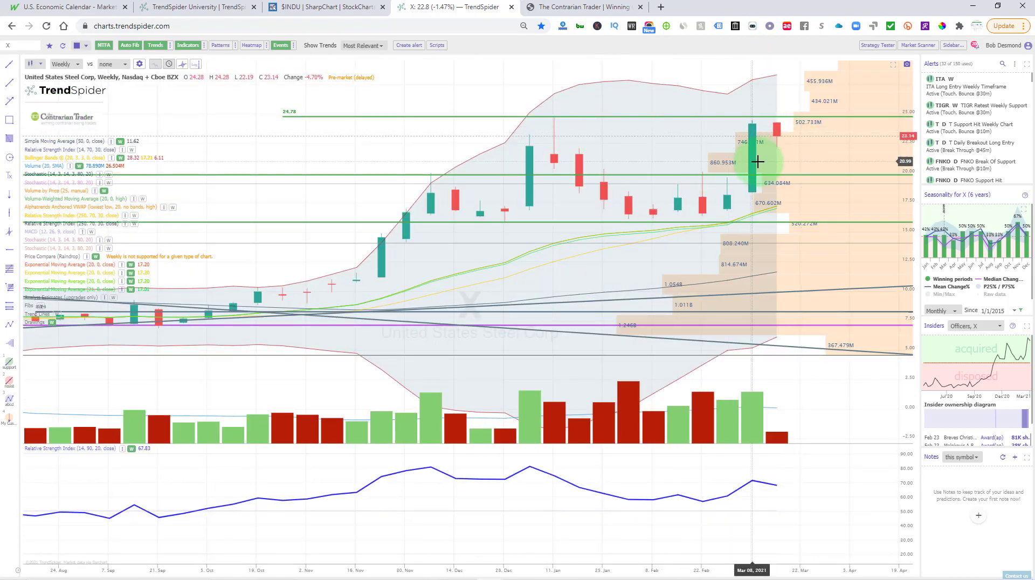
Place a horizontal line at about 23.46 on X's weekly chart from mid-January, and one at about 21.49 on its daily chart from February 23
{"action": "left_click", "coordinate": [10, 250]}
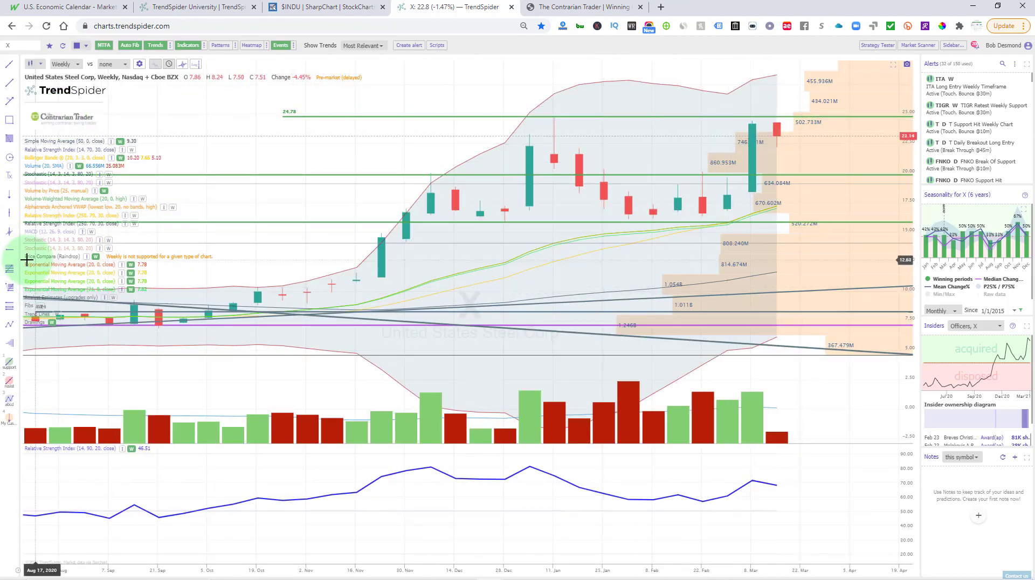
{"action": "left_click", "coordinate": [580, 132]}
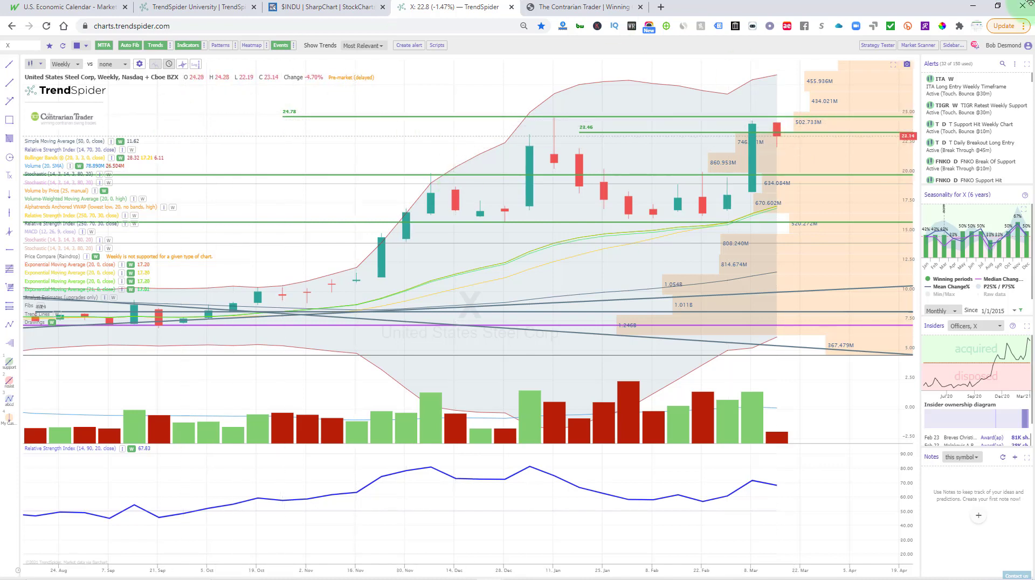
{"action": "left_click", "coordinate": [62, 69]}
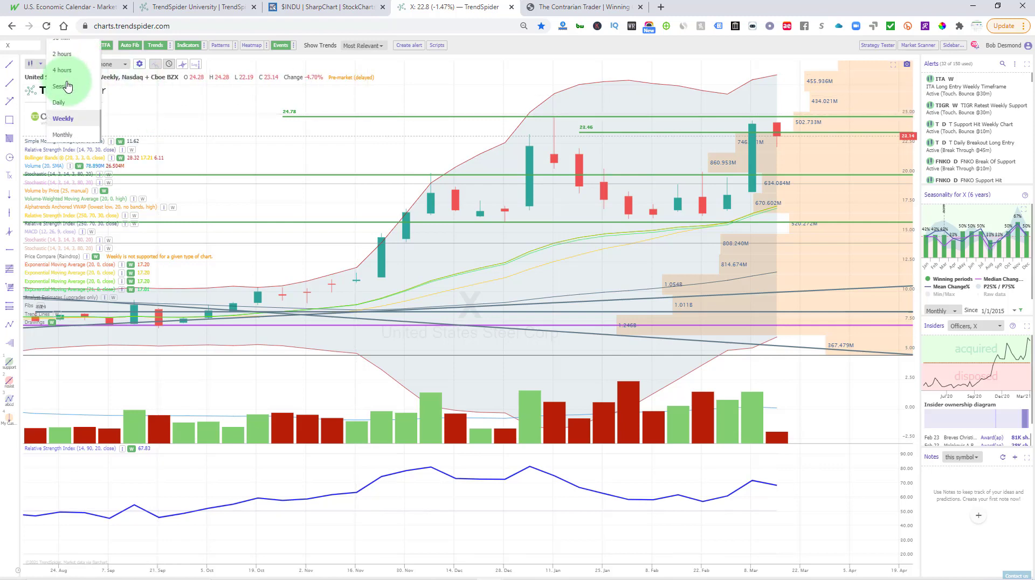
{"action": "left_click", "coordinate": [69, 101]}
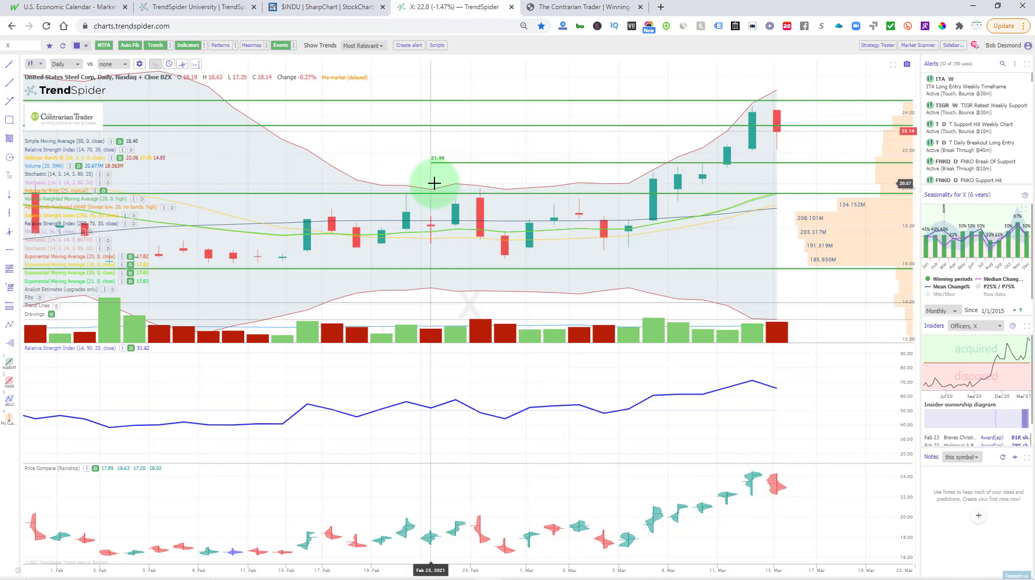
Create an alert on X's 21.49 line: Touch and Bounce, 10 min candles, name "X Daily Support Retest", note "Long Entry", 5-day expiration
{"action": "right_click", "coordinate": [454, 162]}
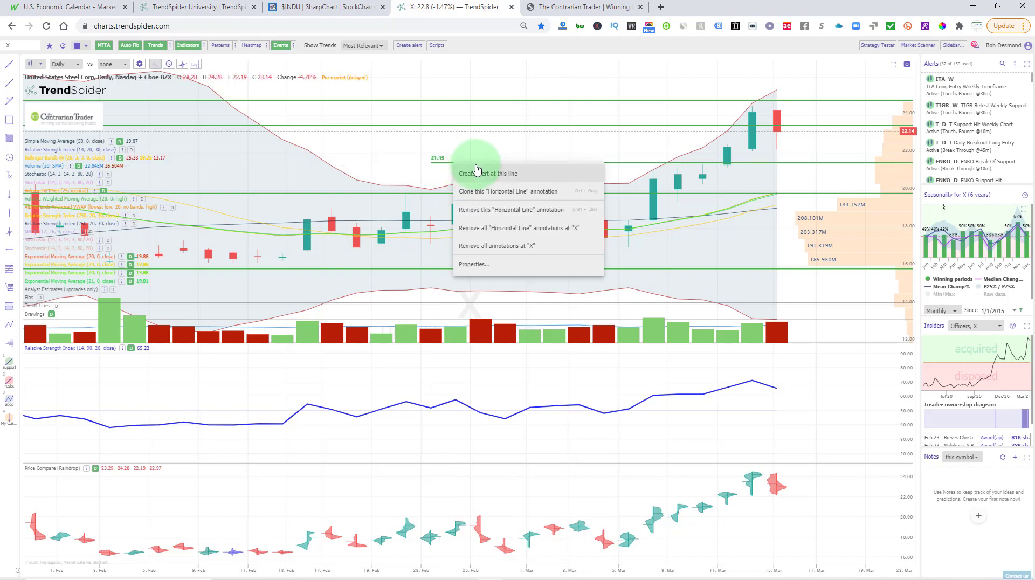
{"action": "left_click", "coordinate": [475, 173]}
{"action": "left_click", "coordinate": [496, 230]}
{"action": "left_click", "coordinate": [537, 237]}
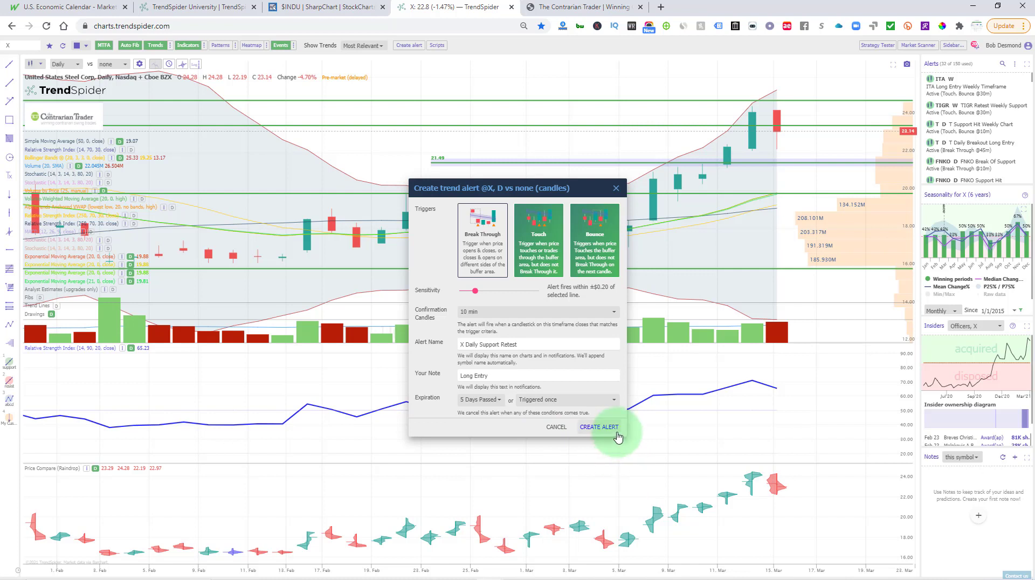
{"action": "left_click", "coordinate": [617, 435]}
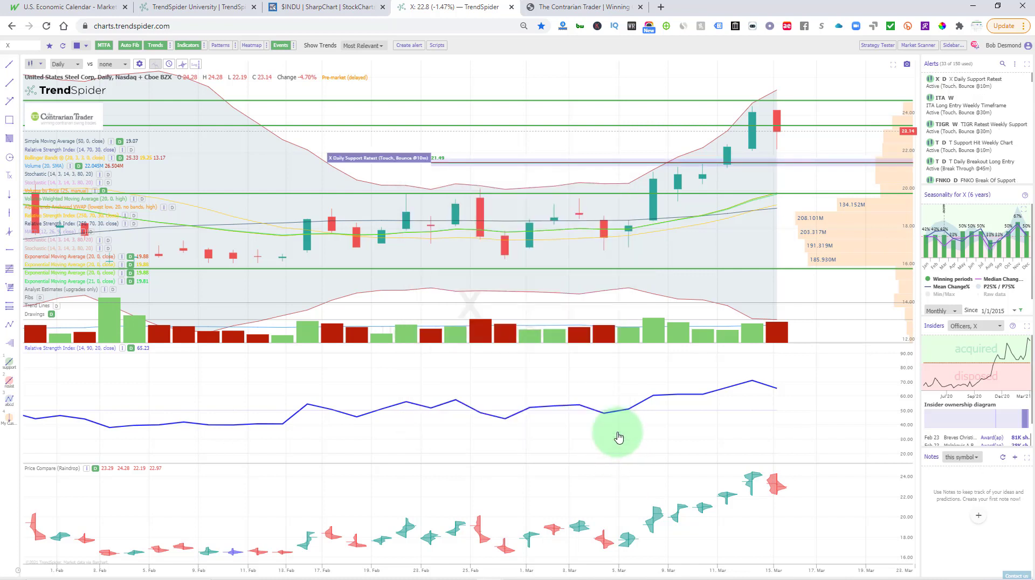
Set up an alert on X's 23.46 line with the Break Through trigger, precise-hit sensitivity and 10 min confirmation candles
{"action": "right_click", "coordinate": [735, 125]}
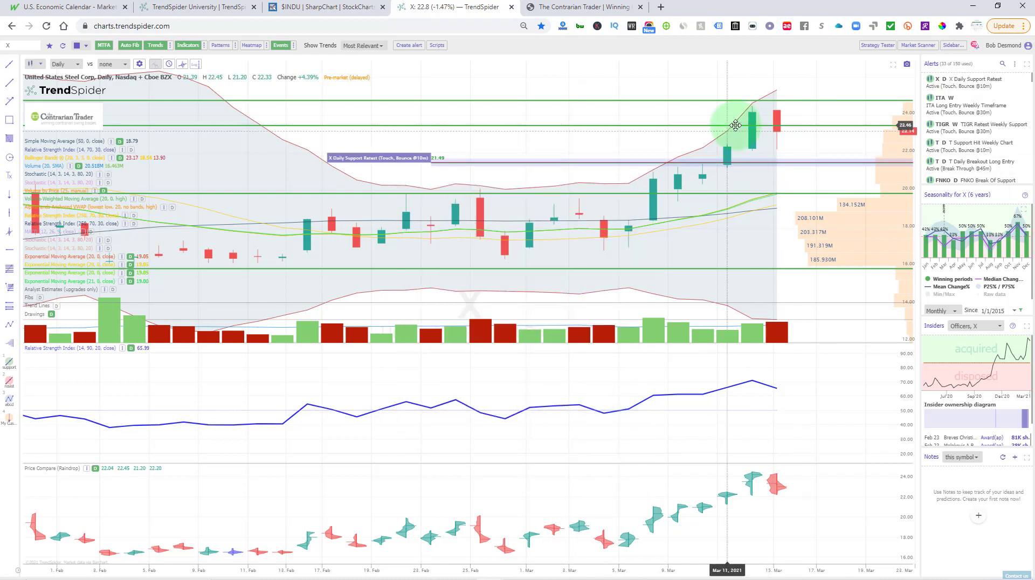
{"action": "left_click", "coordinate": [746, 137]}
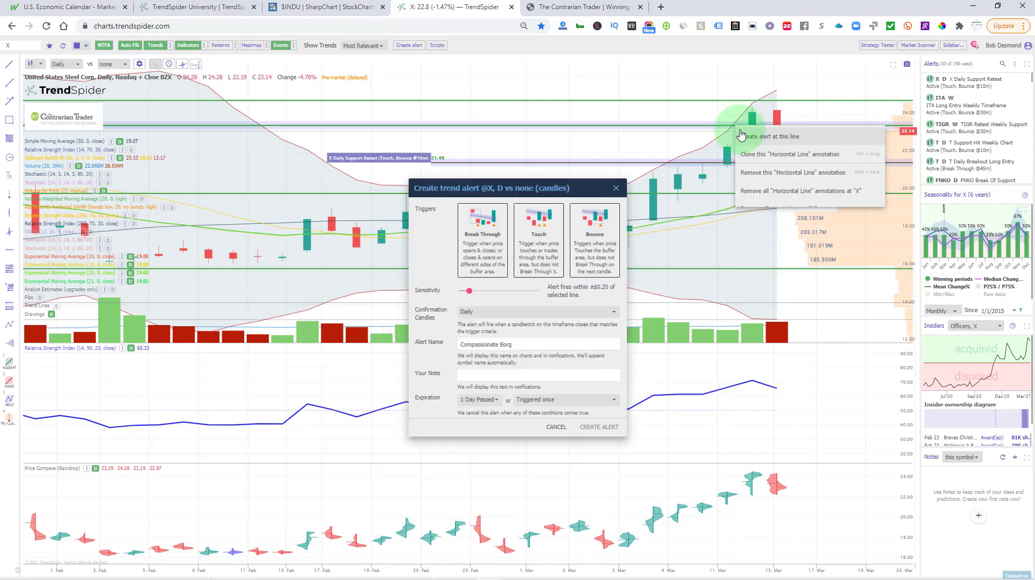
{"action": "left_click", "coordinate": [489, 262]}
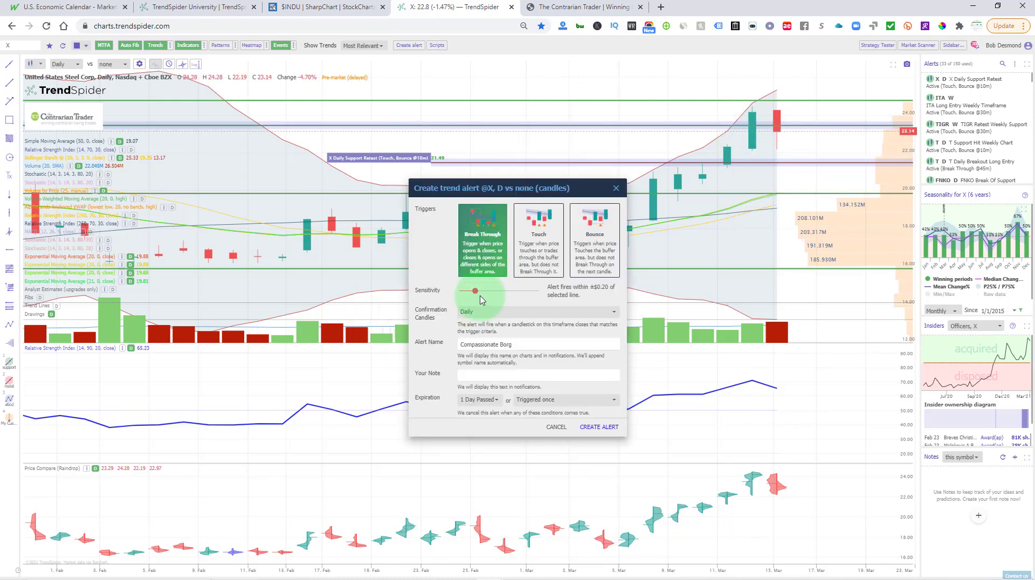
{"action": "left_click_drag", "start_coordinate": [478, 298], "coordinate": [444, 294]}
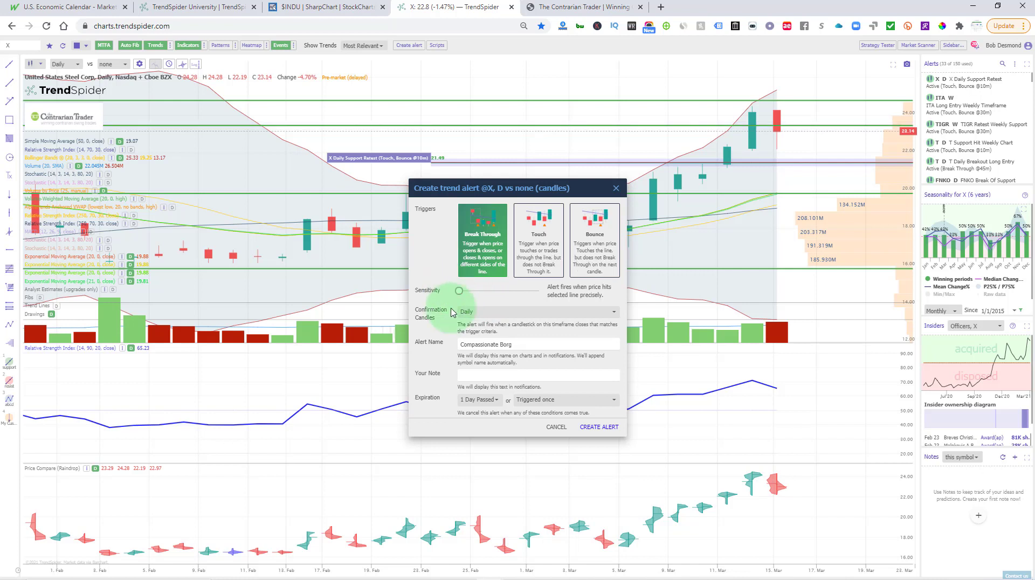
{"action": "left_click", "coordinate": [472, 313]}
{"action": "scroll", "coordinate": [471, 269], "scroll_direction": "up", "scroll_amount": 3}
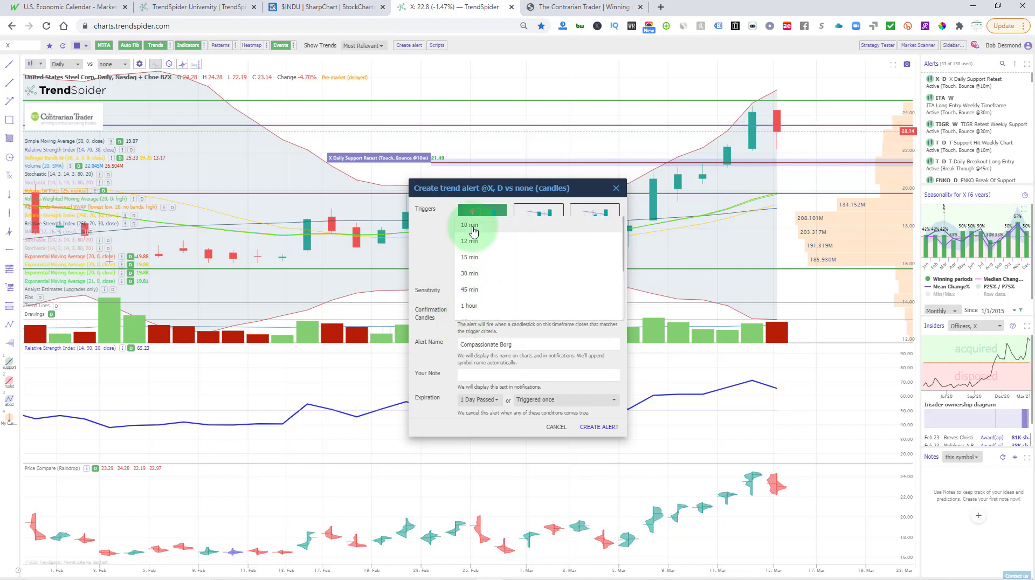
{"action": "left_click", "coordinate": [473, 231]}
Name the alert "X Breakout Daily Timeframe", choose a 7-day expiration and create it
{"action": "left_click_drag", "start_coordinate": [544, 344], "coordinate": [316, 321]}
{"action": "type", "text": "X Breakout Daily Timeframe"}
{"action": "left_click", "coordinate": [478, 401]}
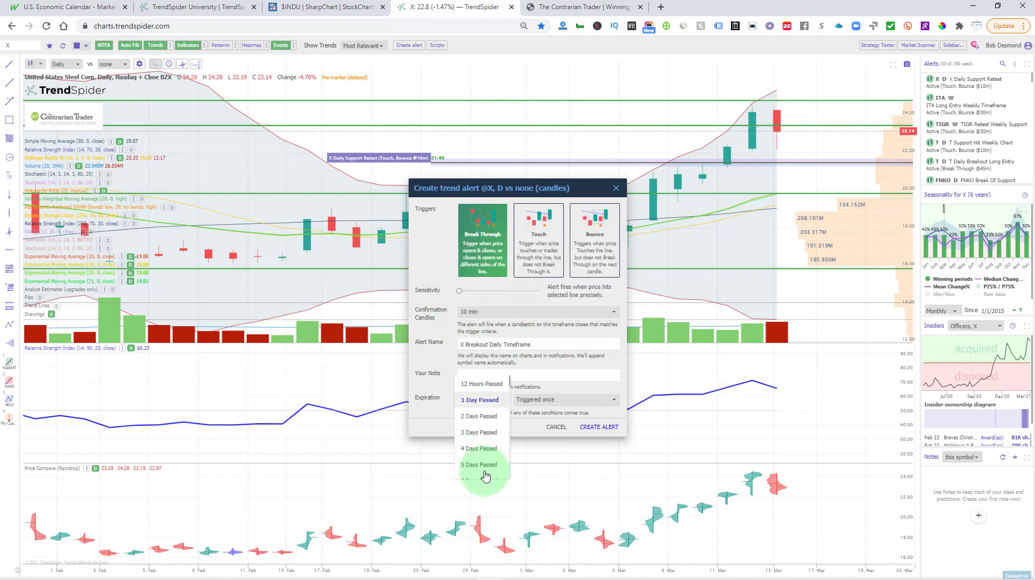
{"action": "scroll", "coordinate": [492, 458], "scroll_direction": "down", "scroll_amount": 2}
{"action": "left_click", "coordinate": [485, 443]}
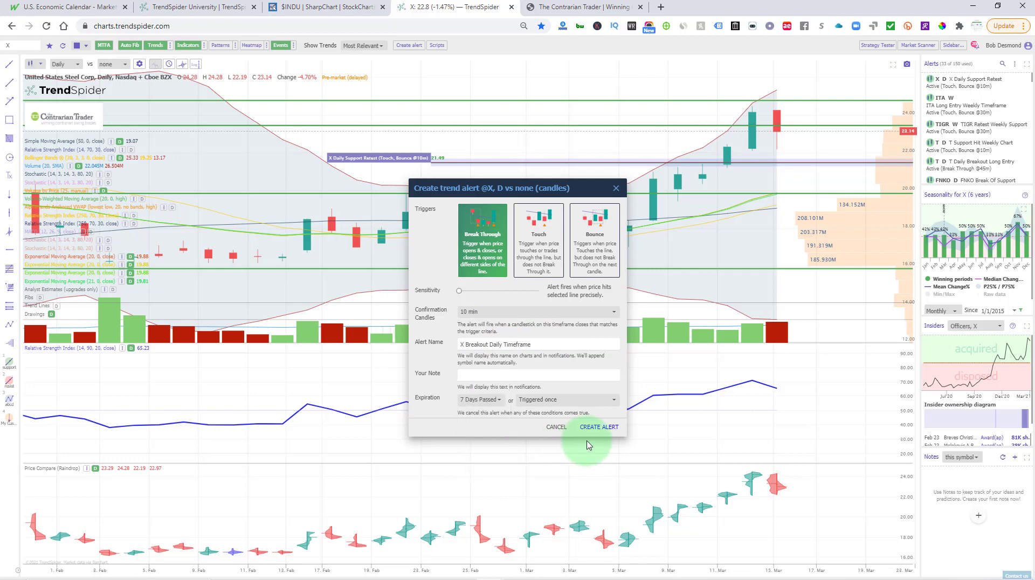
{"action": "left_click", "coordinate": [598, 428]}
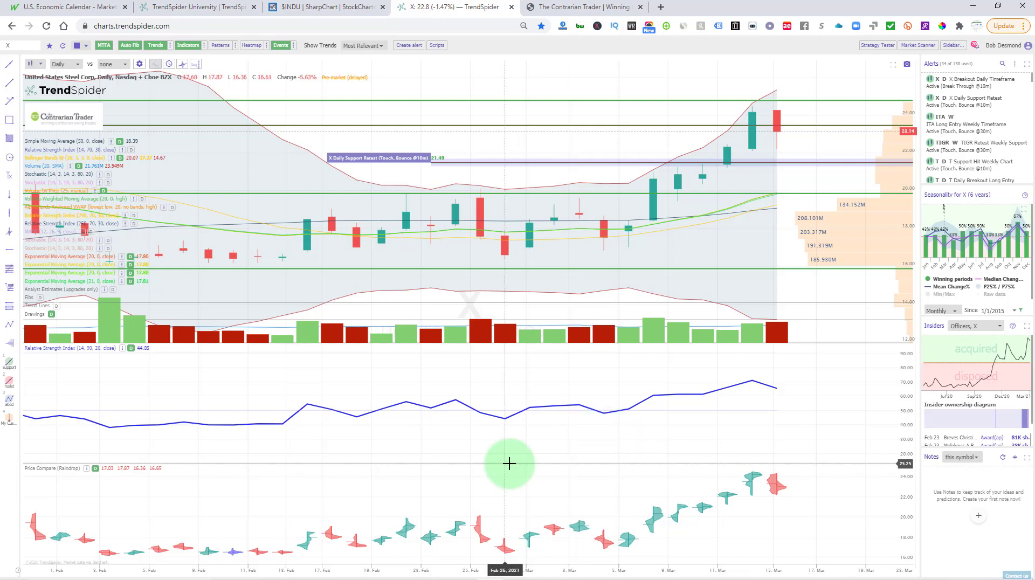
Show The Contrarian Trader website, followed by the TrendSpider homepage reached by going back from the TrendSpider University page
{"action": "left_click", "coordinate": [581, 5]}
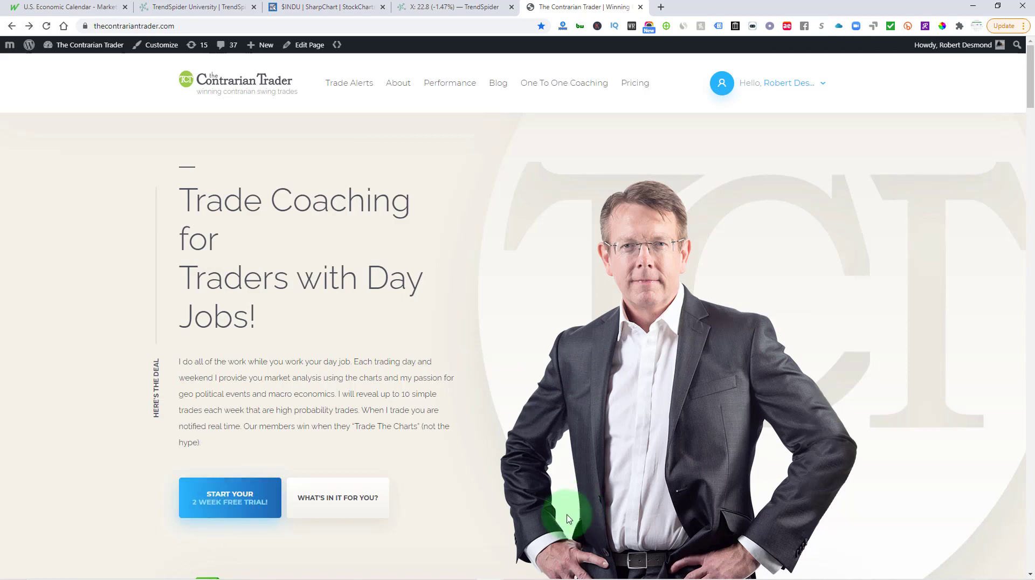
{"action": "left_click", "coordinate": [223, 6]}
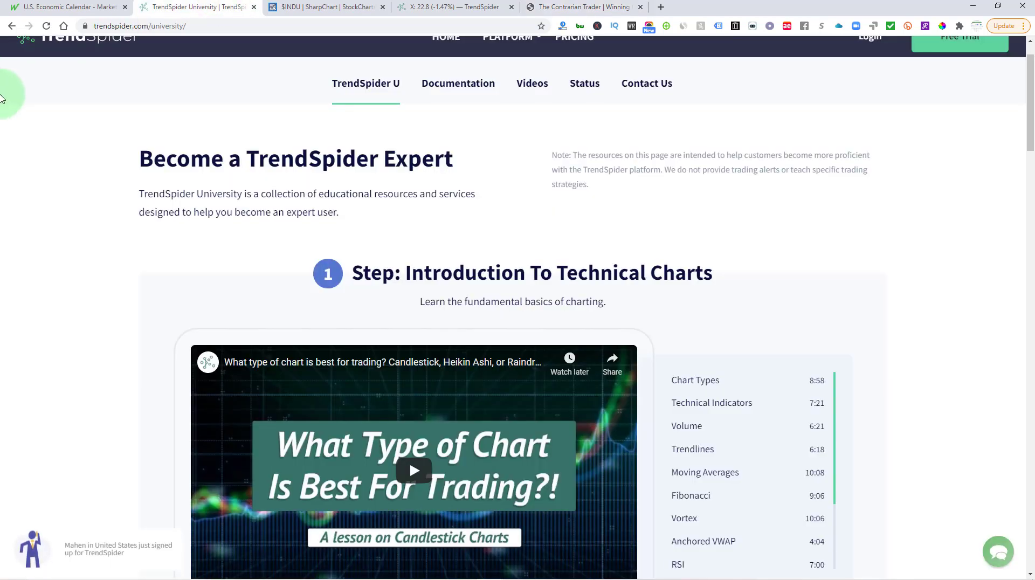
{"action": "scroll", "coordinate": [346, 247], "scroll_direction": "up", "scroll_amount": 2}
{"action": "key", "text": "alt+Left"}
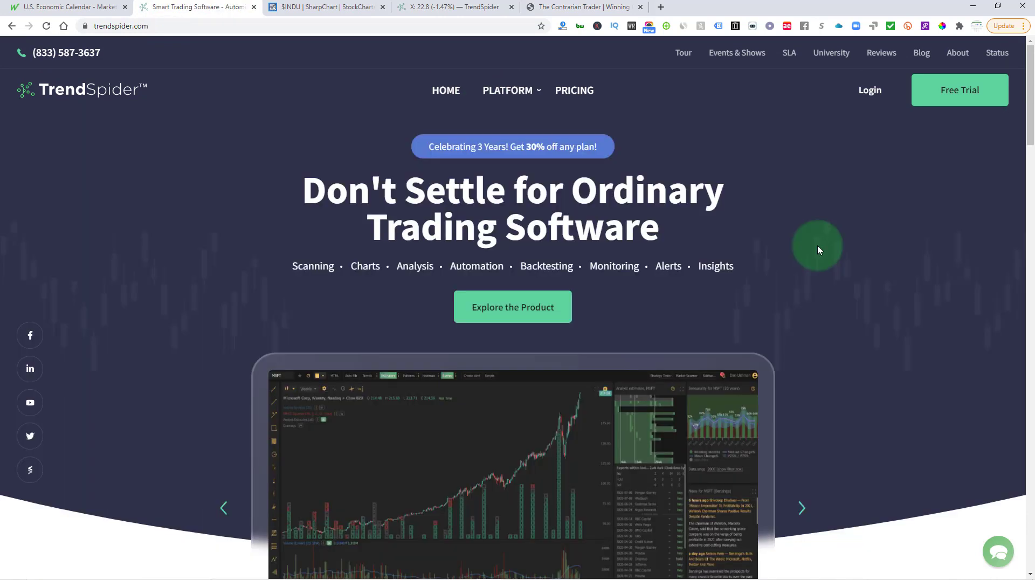